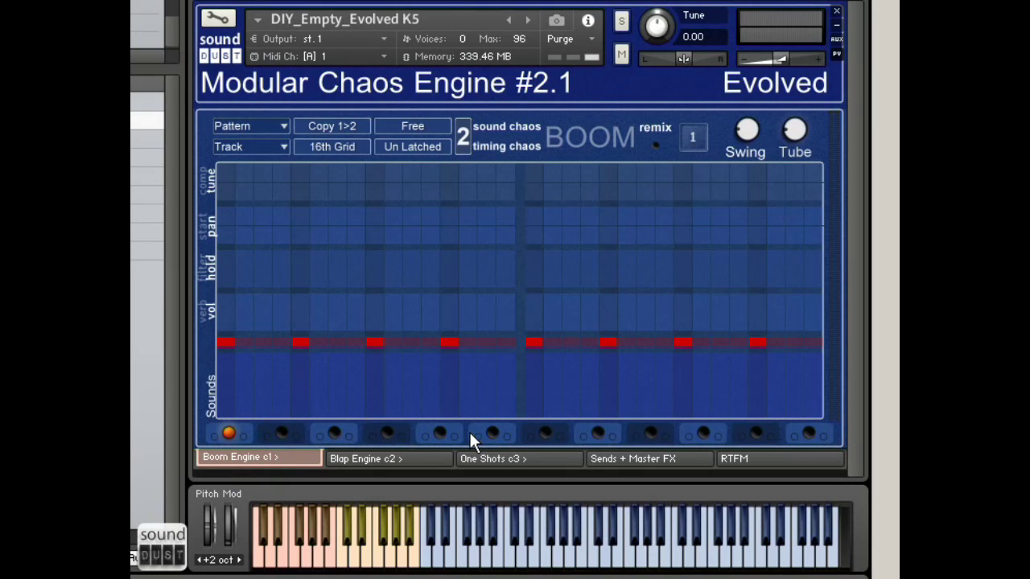
Look through the Boom Engine, Blap Engine and One Shots pages to compare their layouts.
click(377, 460)
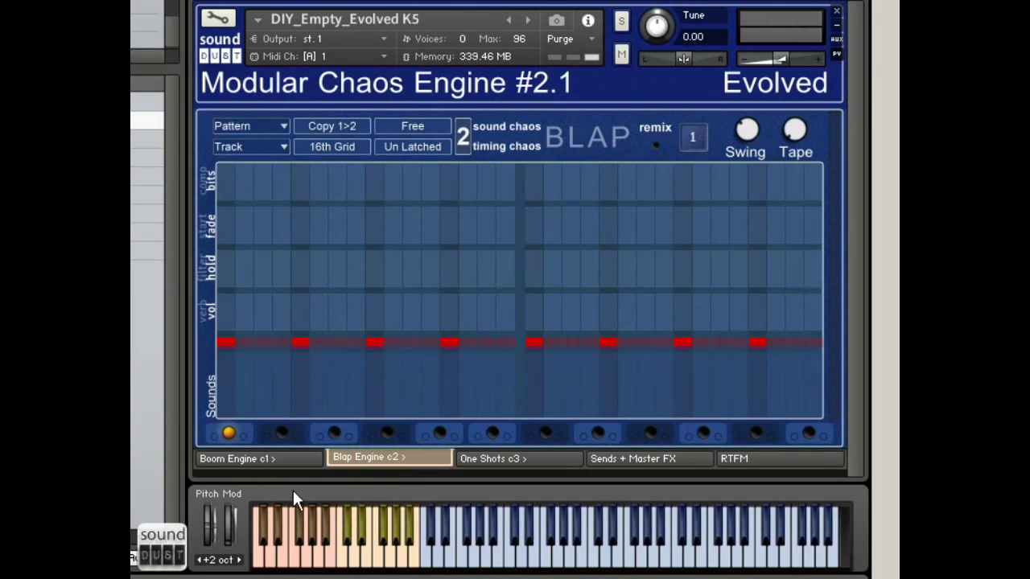
click(286, 458)
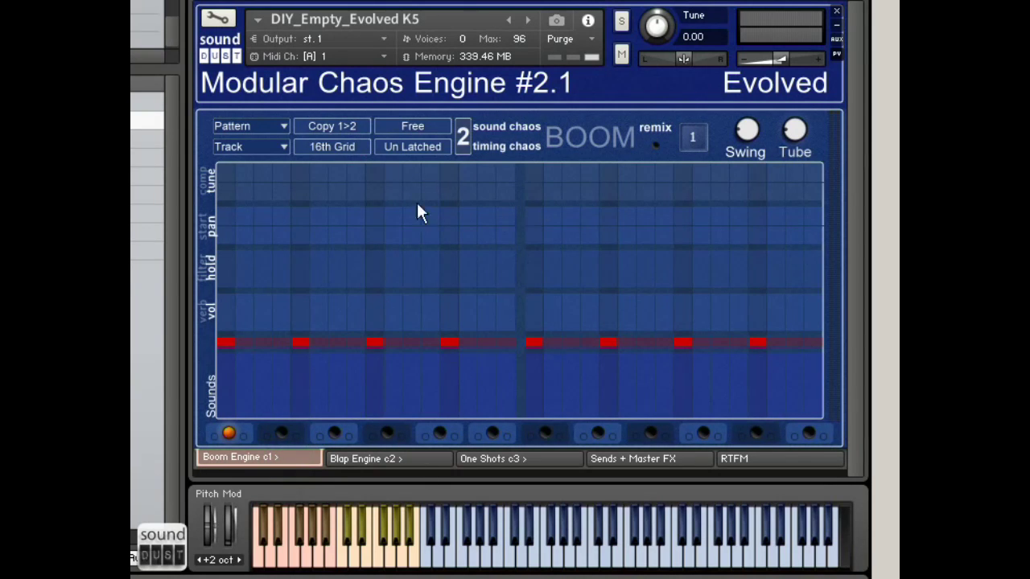
click(372, 458)
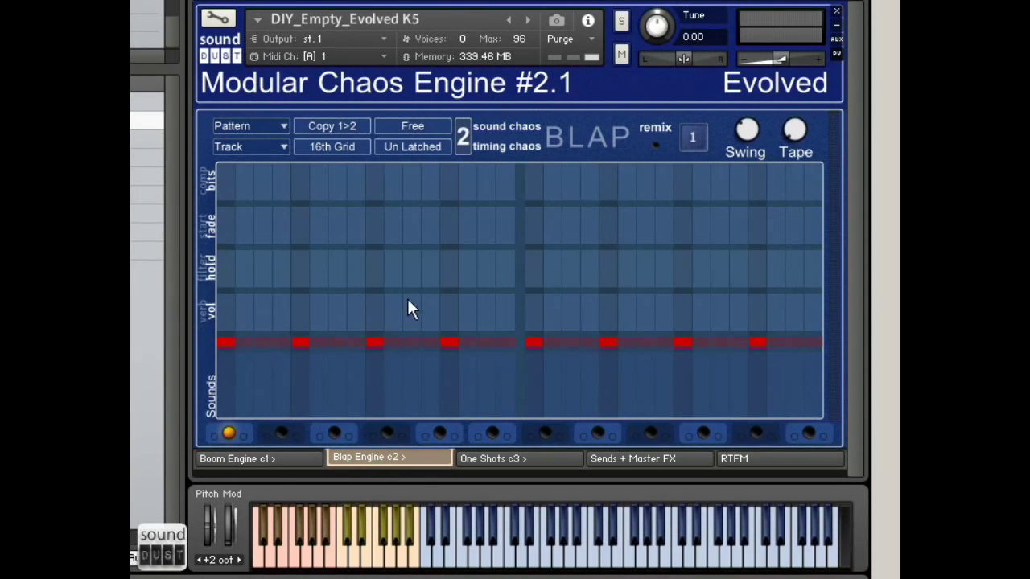
click(264, 460)
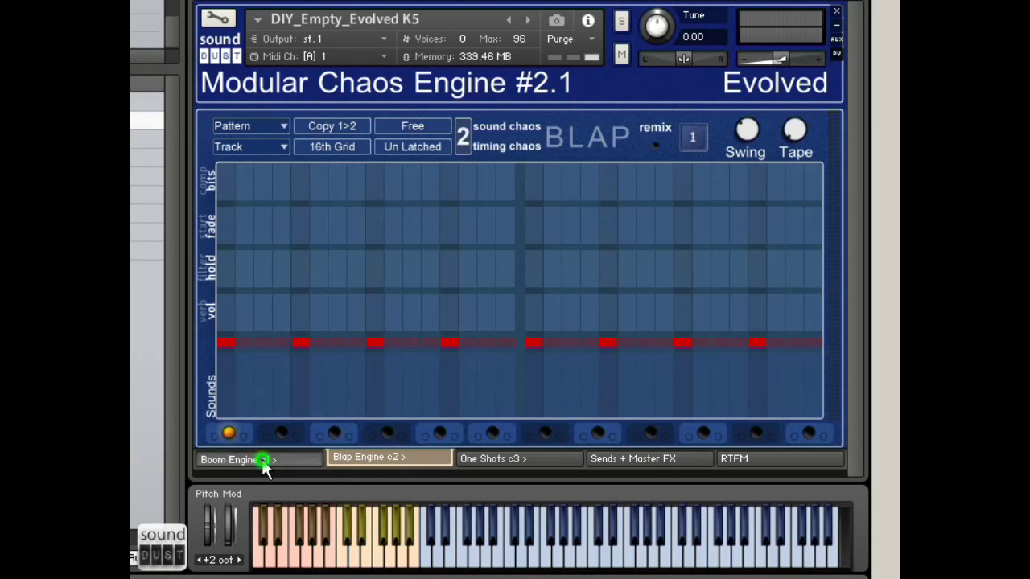
click(401, 461)
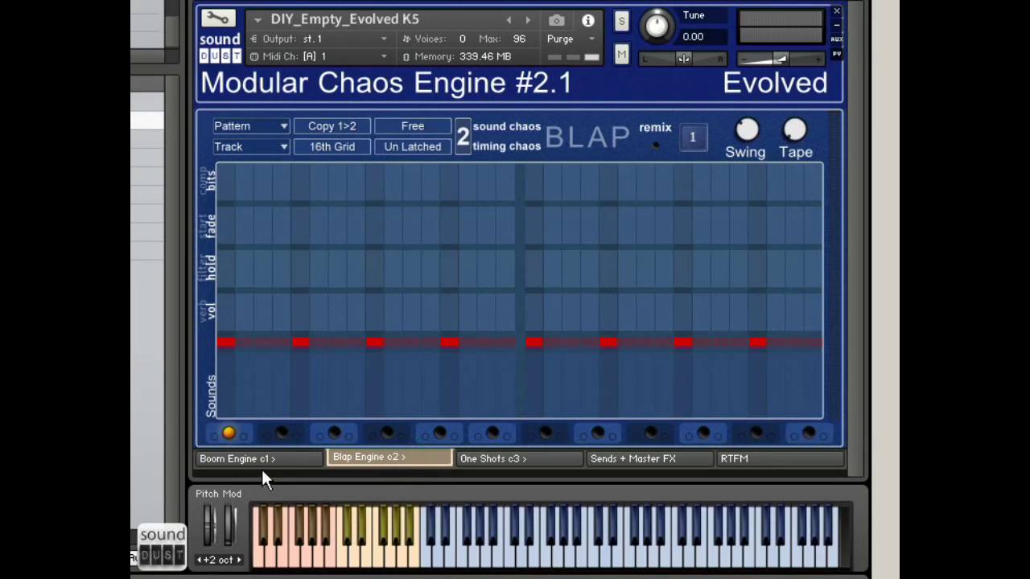
click(507, 460)
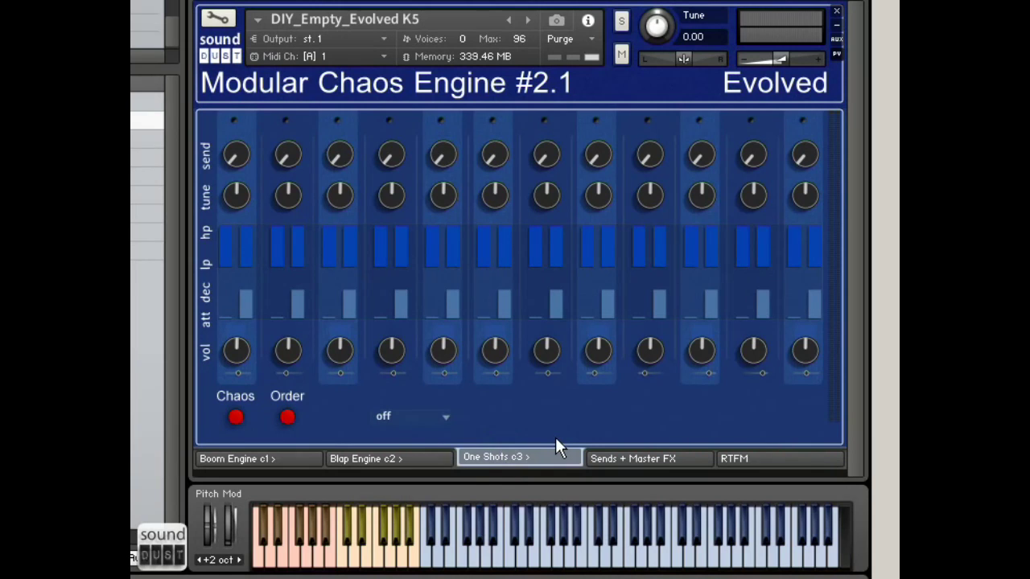
click(261, 457)
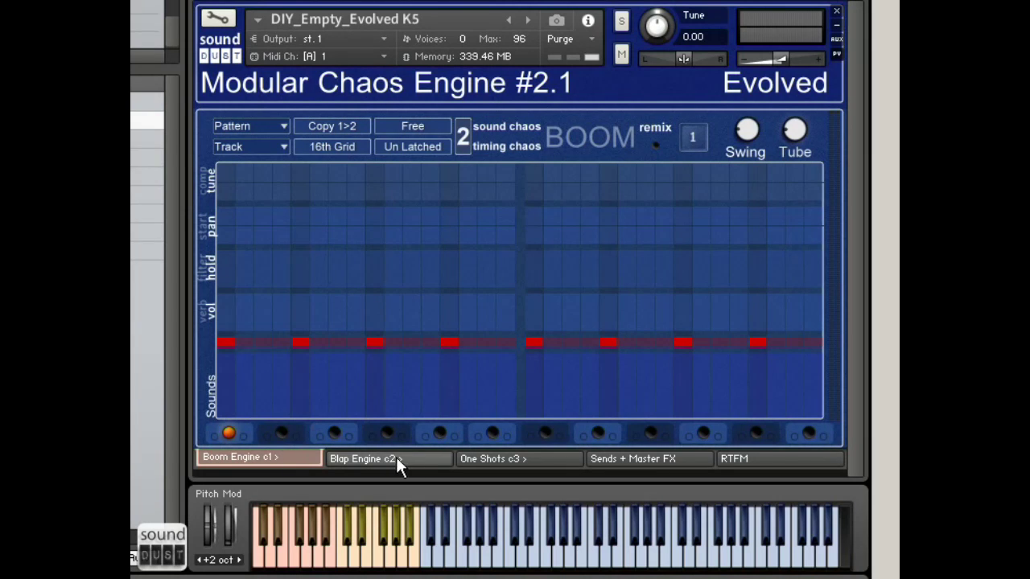
click(373, 460)
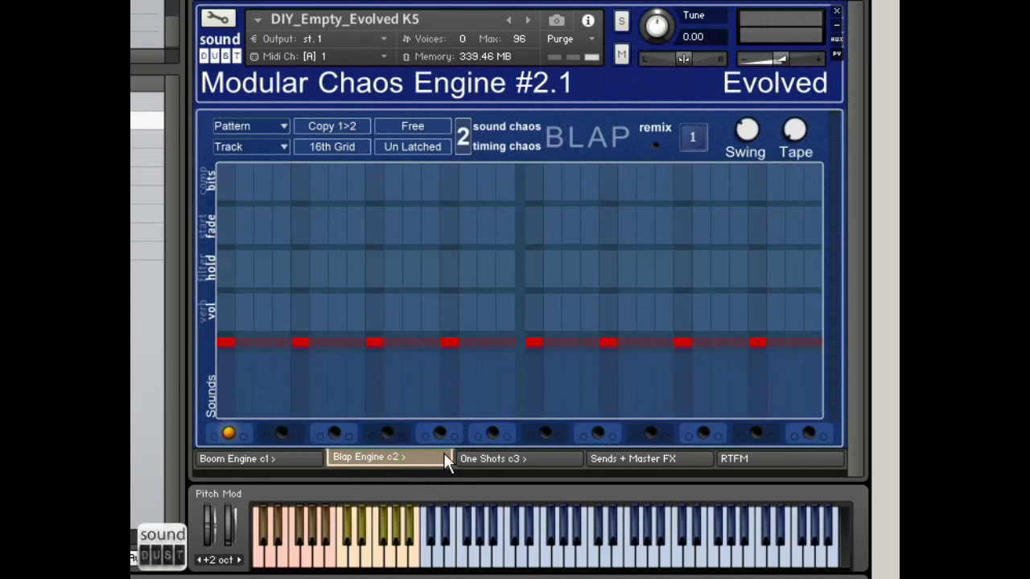
Go through the pattern slots of the Boom Engine one after another, ending on the ninth slot.
click(251, 462)
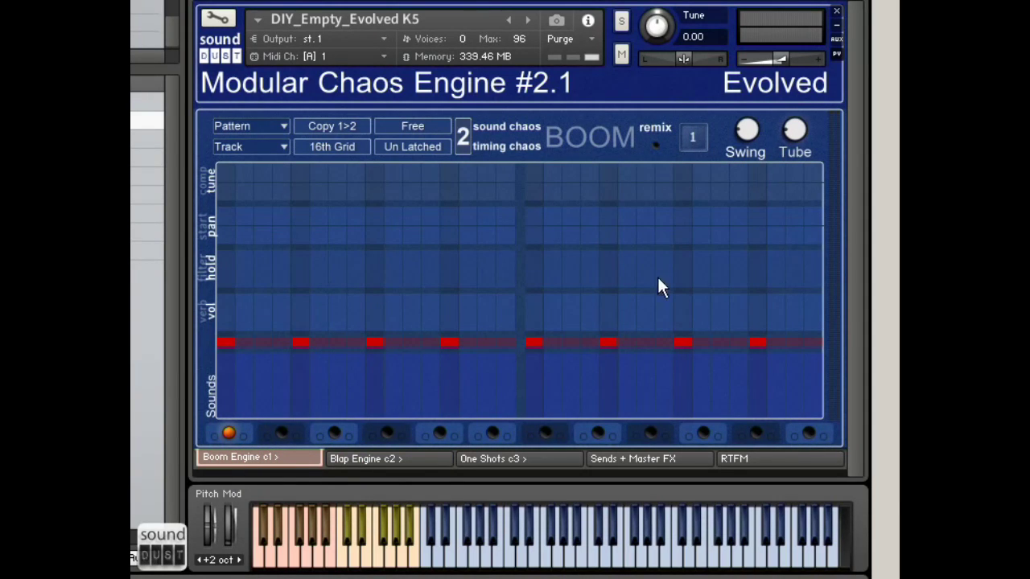
click(282, 434)
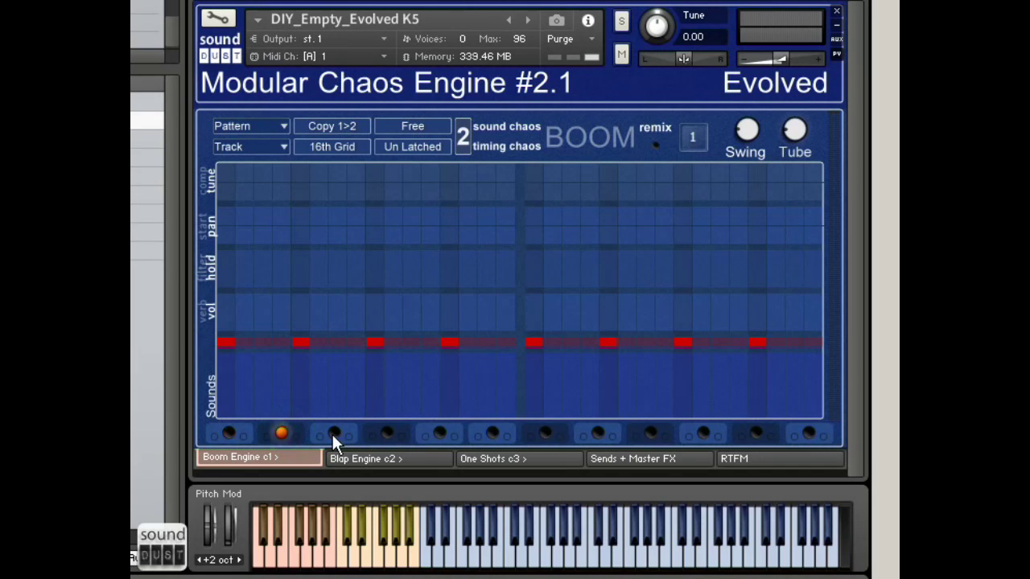
click(335, 435)
click(387, 435)
click(440, 435)
click(491, 433)
click(545, 434)
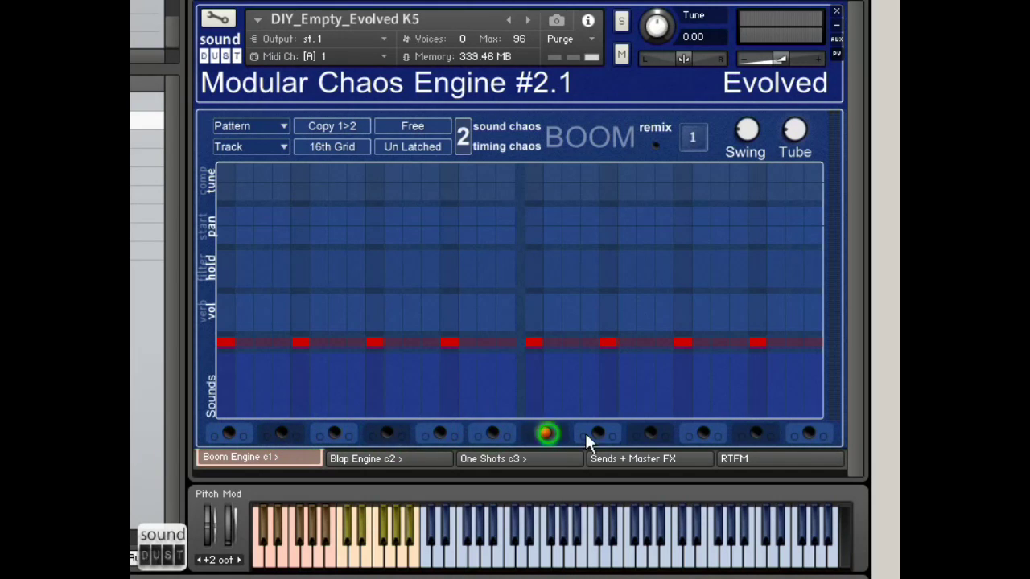
click(650, 434)
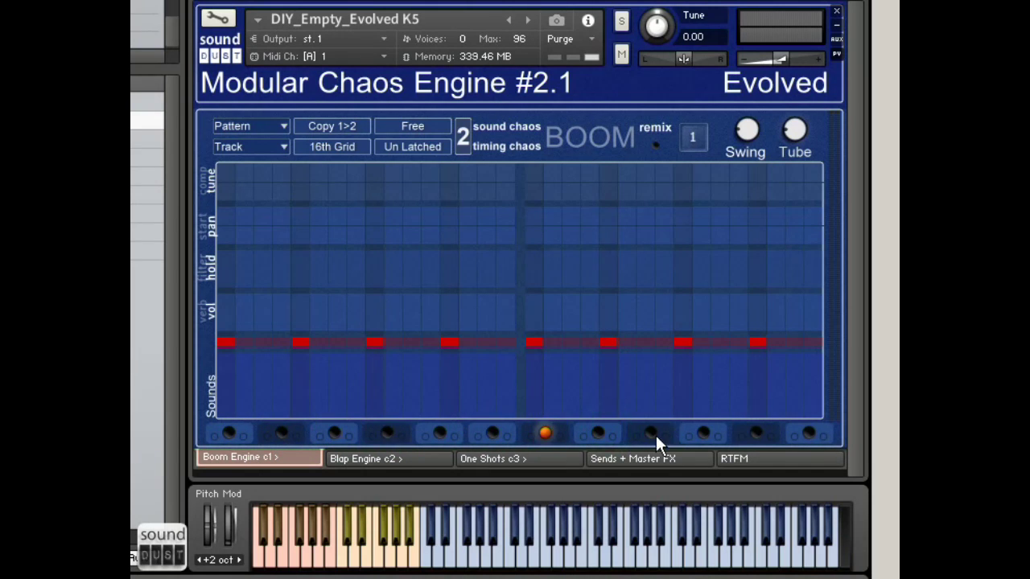
View the Blap Engine page, return to the Boom Engine and examine its pink trigger keys on the keyboard.
click(369, 460)
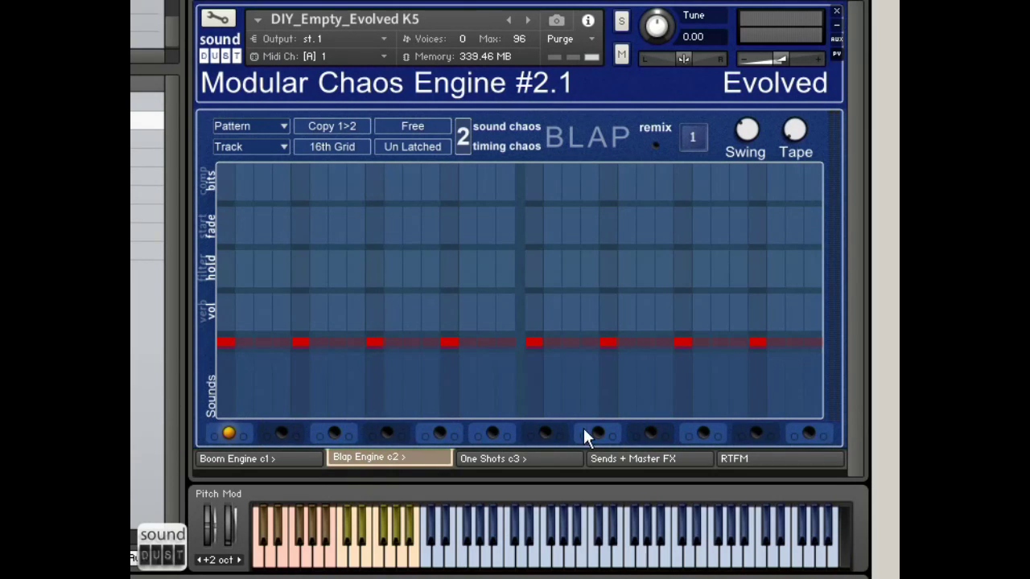
click(237, 457)
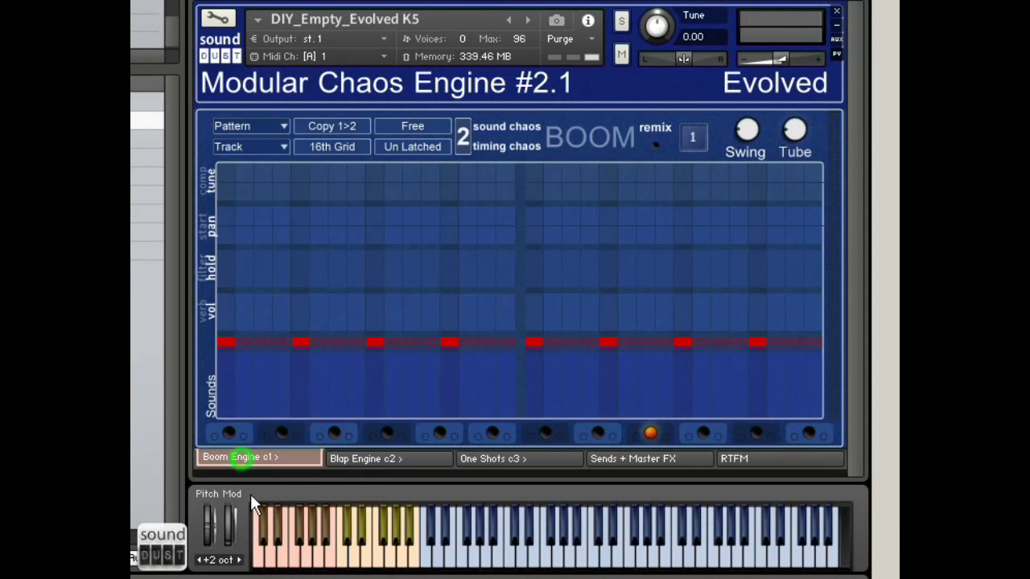
click(266, 539)
click(271, 550)
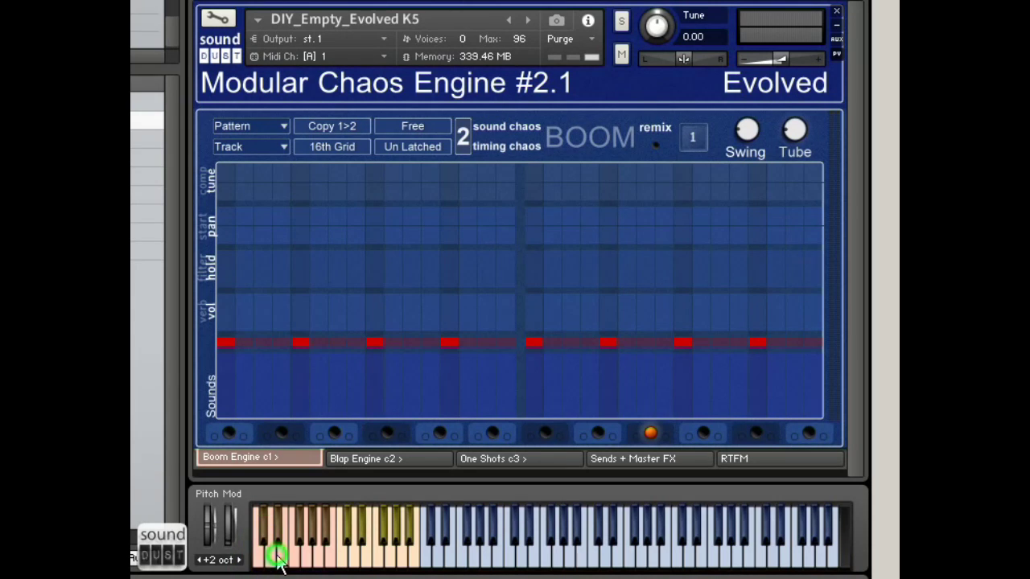
click(301, 552)
click(322, 556)
Examine where the Blap Engine's yellow trigger keys meet the pink ones, and return to the Boom Engine page.
click(358, 461)
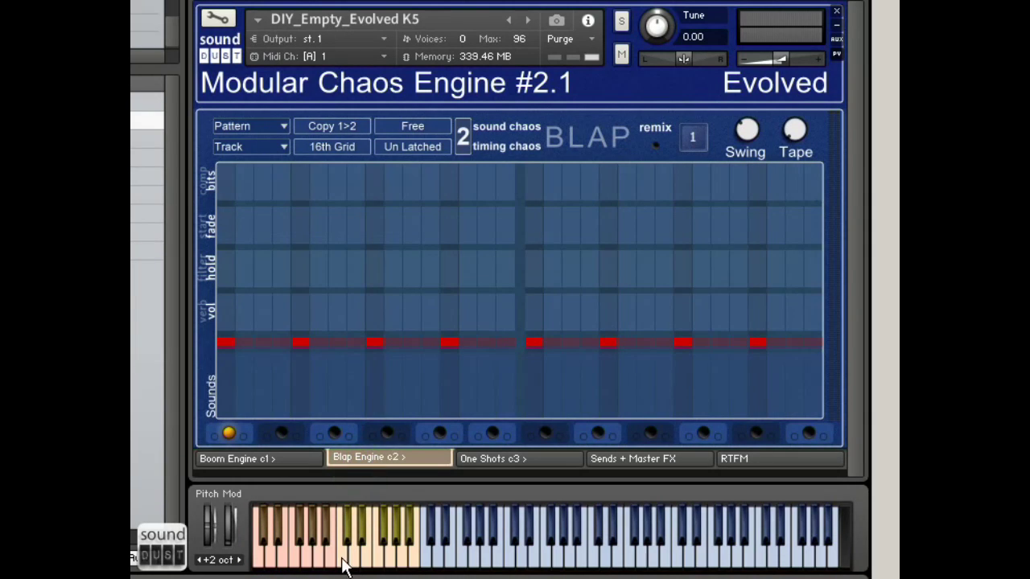
click(346, 540)
click(307, 554)
click(287, 548)
click(270, 460)
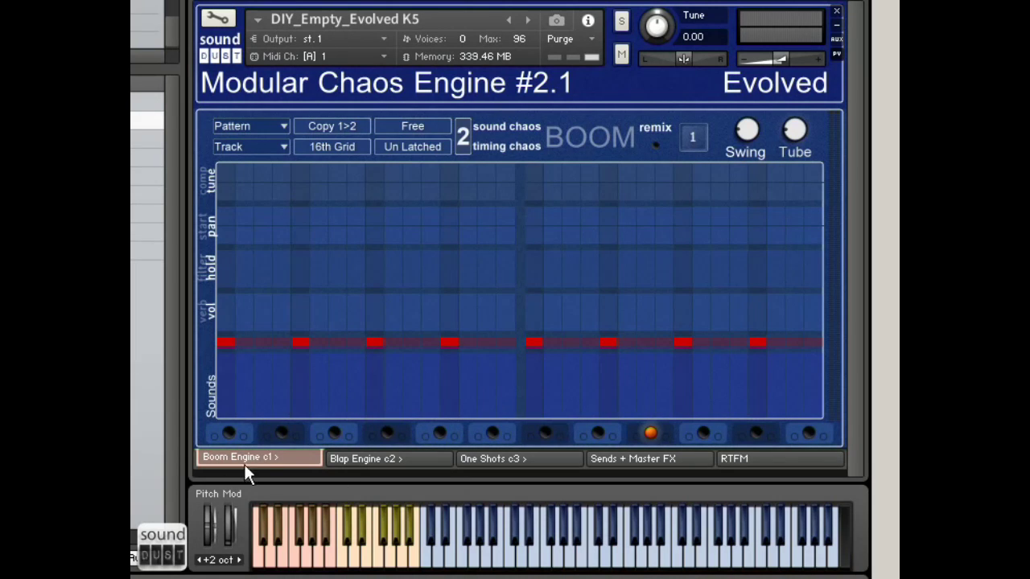
Show the Blap Engine page and try its lowest yellow trigger key several times.
click(369, 460)
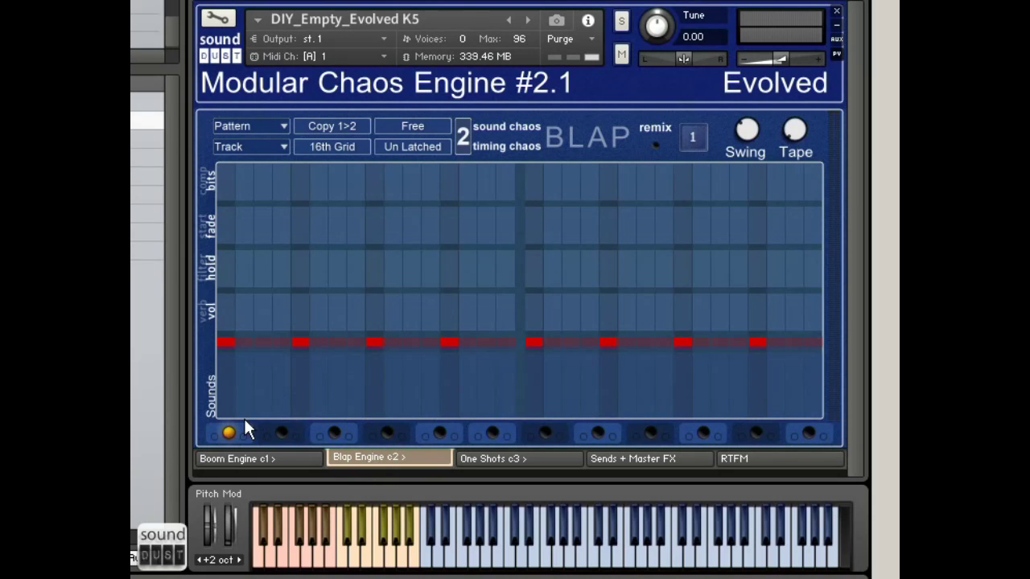
click(344, 562)
click(344, 562)
click(345, 562)
click(344, 562)
click(343, 559)
Go through the second, third and fourth Blap Engine pattern slots and return to the first slot.
click(281, 433)
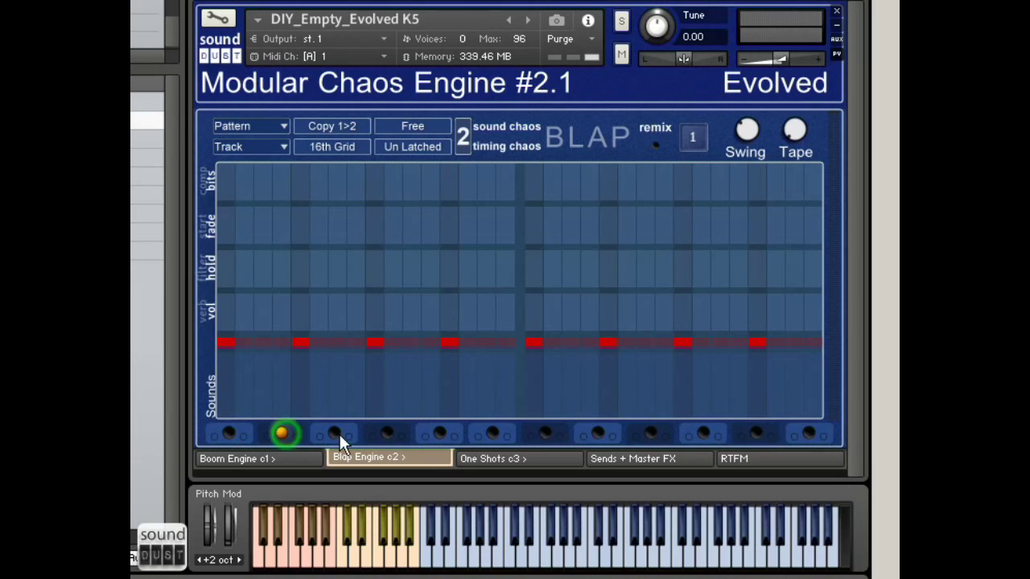
click(335, 433)
click(387, 432)
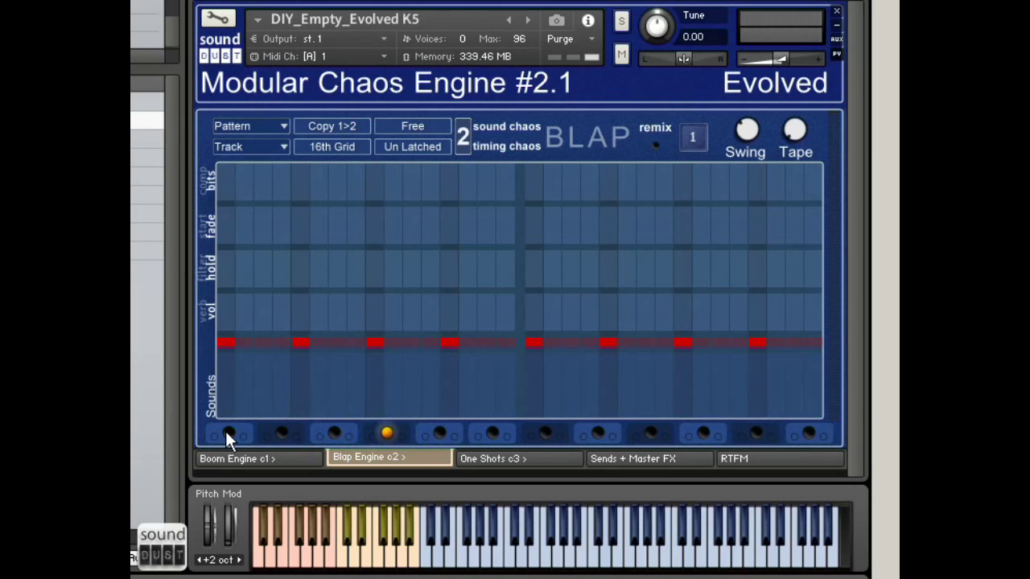
click(226, 432)
Draw a rising ramp in the Sounds lane and a roughly half-height level in the hold lane across the first 16 steps.
mouse_move(223, 406)
mouse_down()
mouse_move(277, 389)
mouse_move(509, 358)
mouse_up()
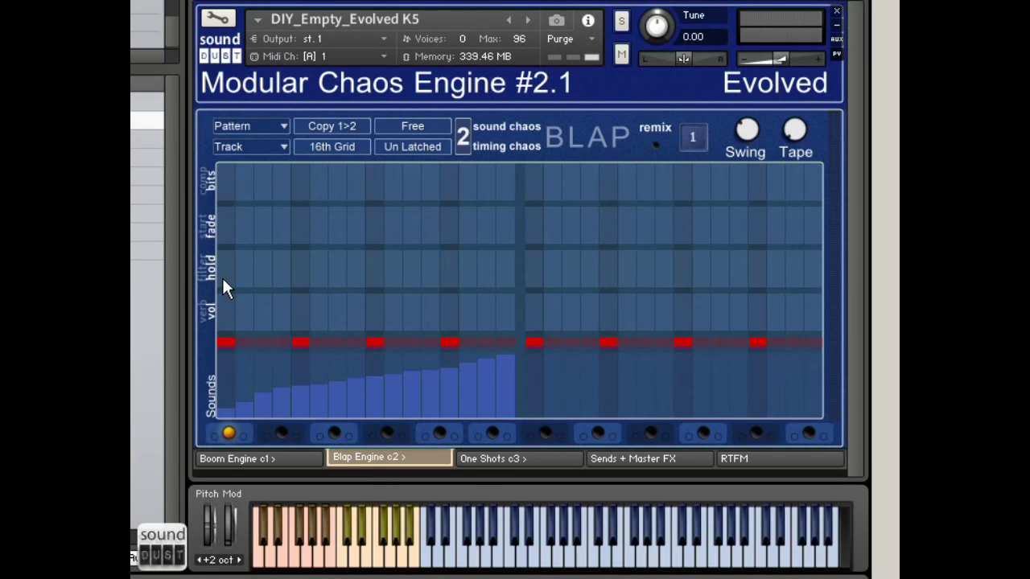
drag(223, 276, 299, 282)
mouse_move(407, 282)
mouse_down()
mouse_move(510, 274)
mouse_move(241, 275)
mouse_move(457, 276)
mouse_move(338, 278)
mouse_move(470, 312)
mouse_up()
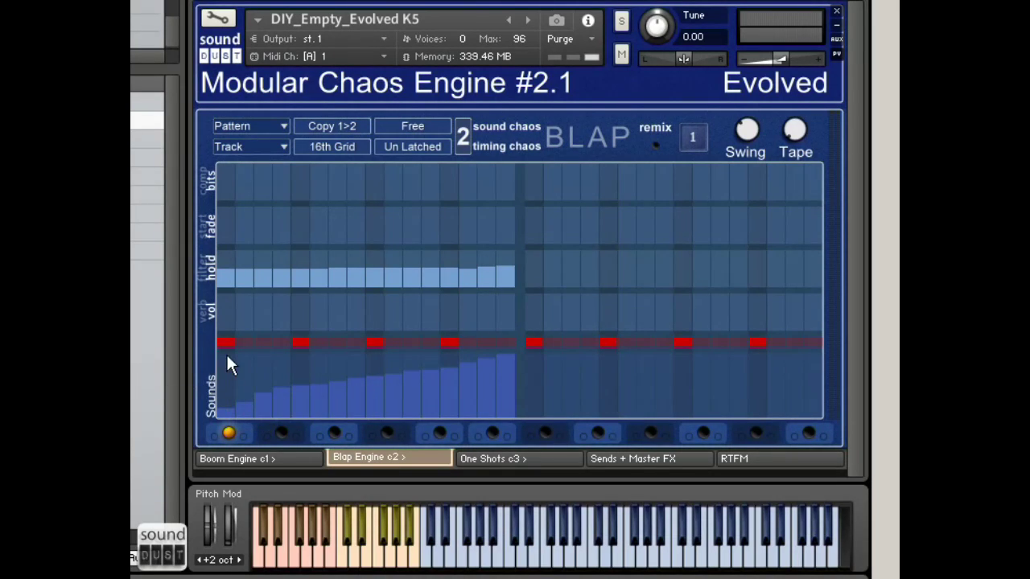
Redraw the first 16 steps of the Sounds lane close to the maximum height and even out the bars.
mouse_move(219, 366)
mouse_down()
mouse_move(228, 343)
mouse_move(312, 328)
mouse_move(522, 313)
mouse_move(531, 336)
mouse_up()
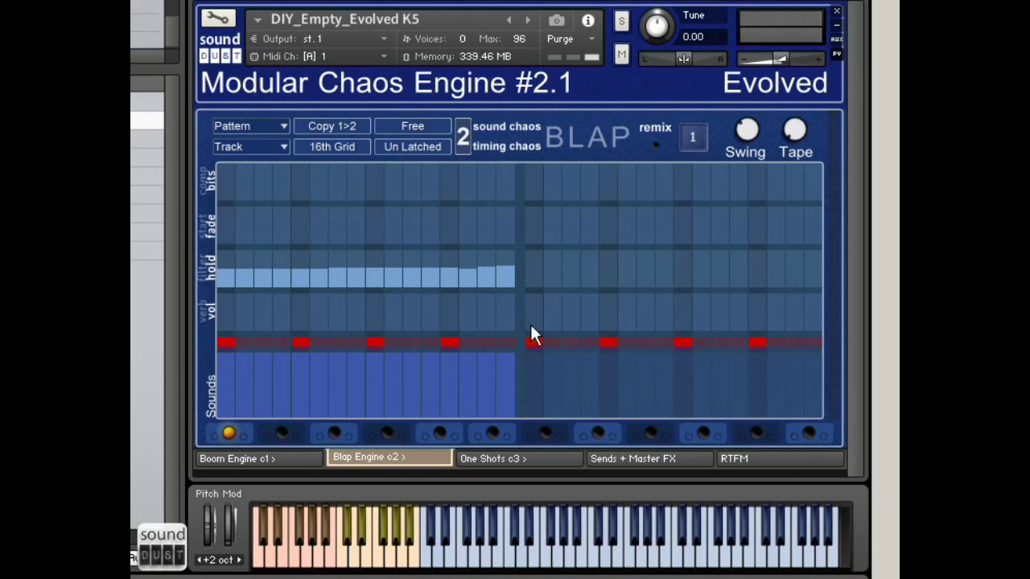
mouse_move(220, 368)
mouse_down()
mouse_move(329, 361)
mouse_move(475, 374)
mouse_move(512, 363)
mouse_up()
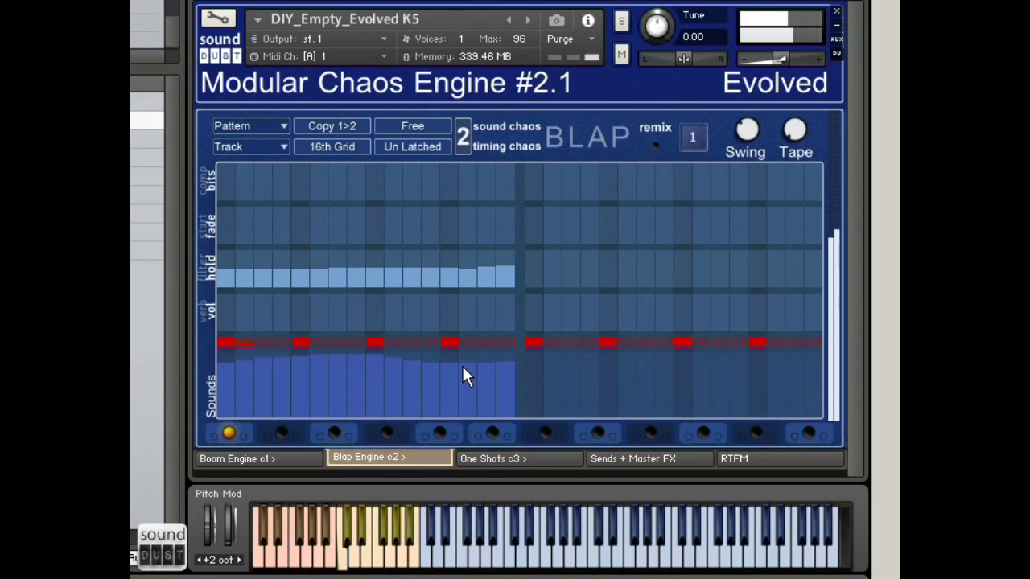
click(223, 358)
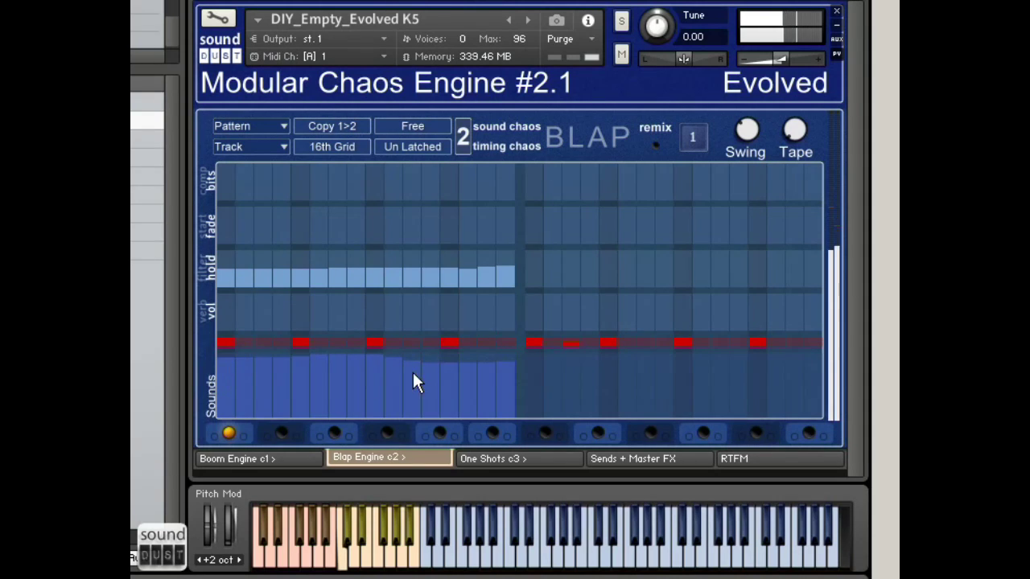
drag(403, 362, 498, 359)
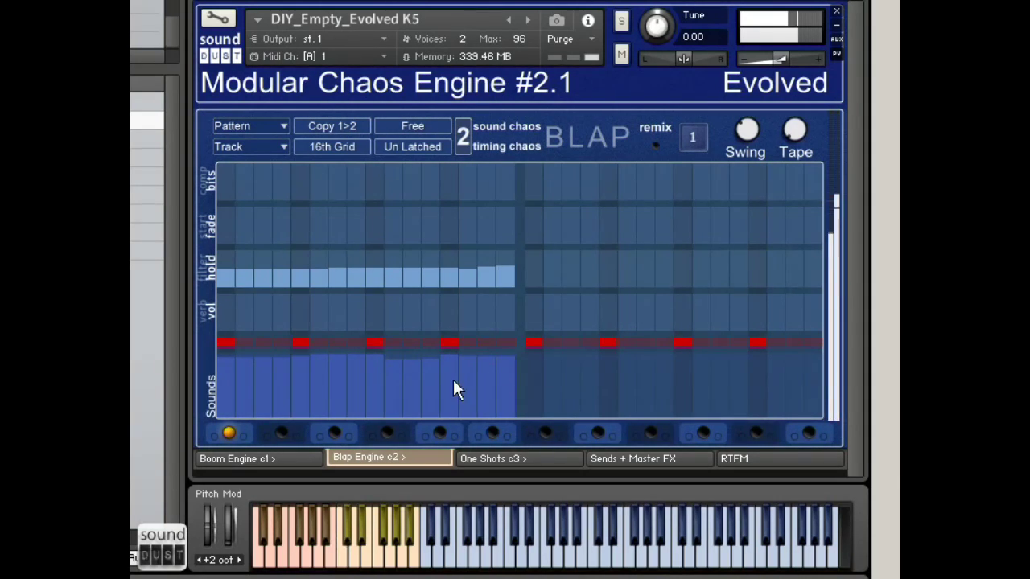
Adjust the Blap Engine's Swing and redraw the first 16 steps of the Sounds lane at a low level.
click(748, 133)
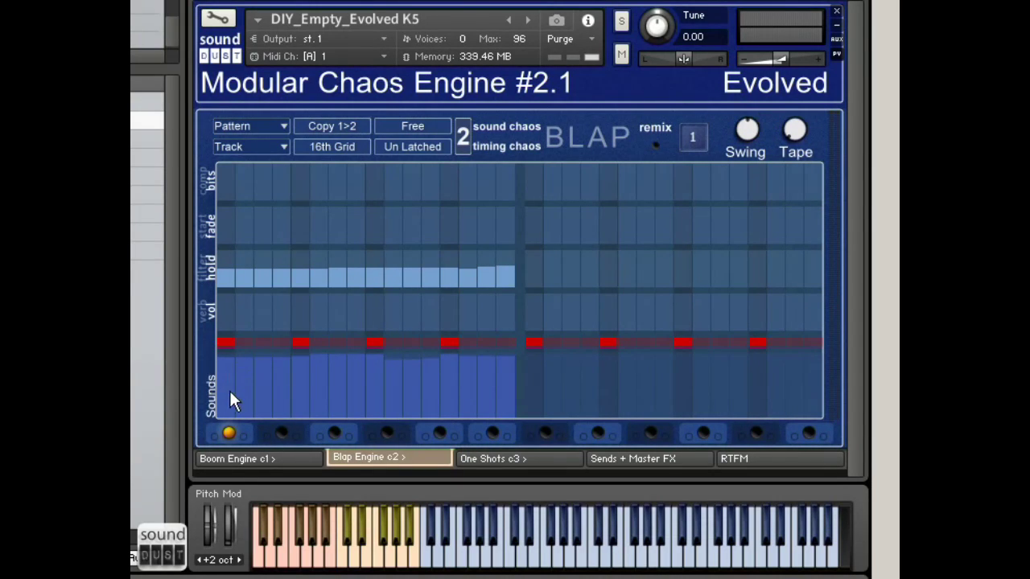
mouse_move(228, 405)
mouse_down()
mouse_move(503, 396)
mouse_move(287, 407)
mouse_up()
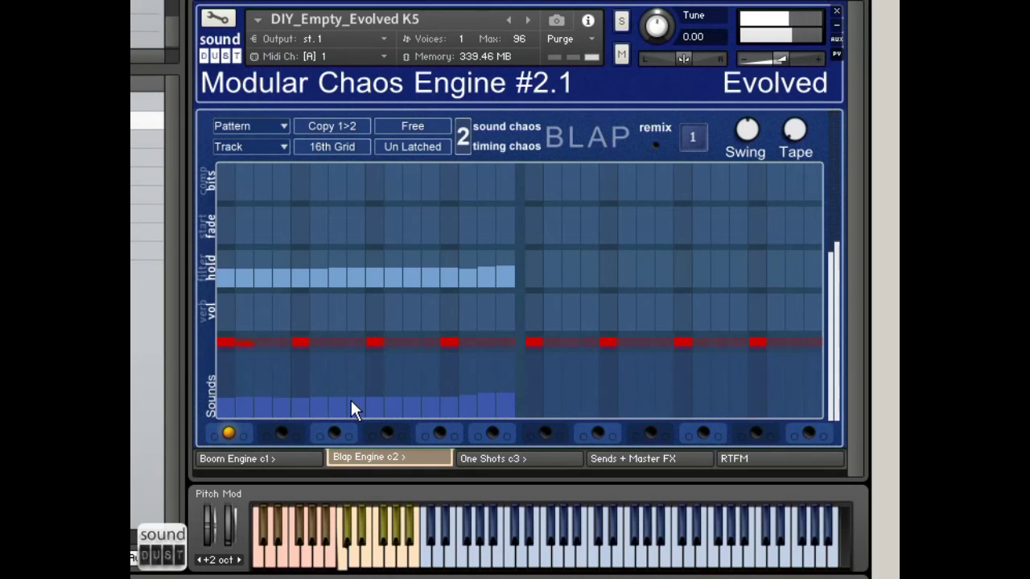
Raise steps 2, 5, 9, 13 and 16 of the Sounds lane above the neighbouring bars.
click(370, 387)
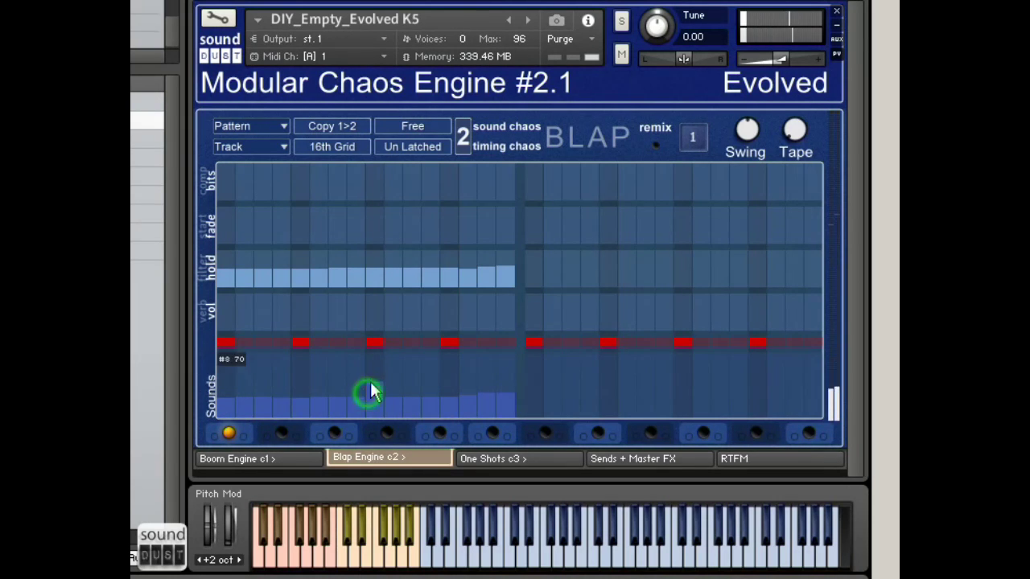
click(298, 384)
click(455, 392)
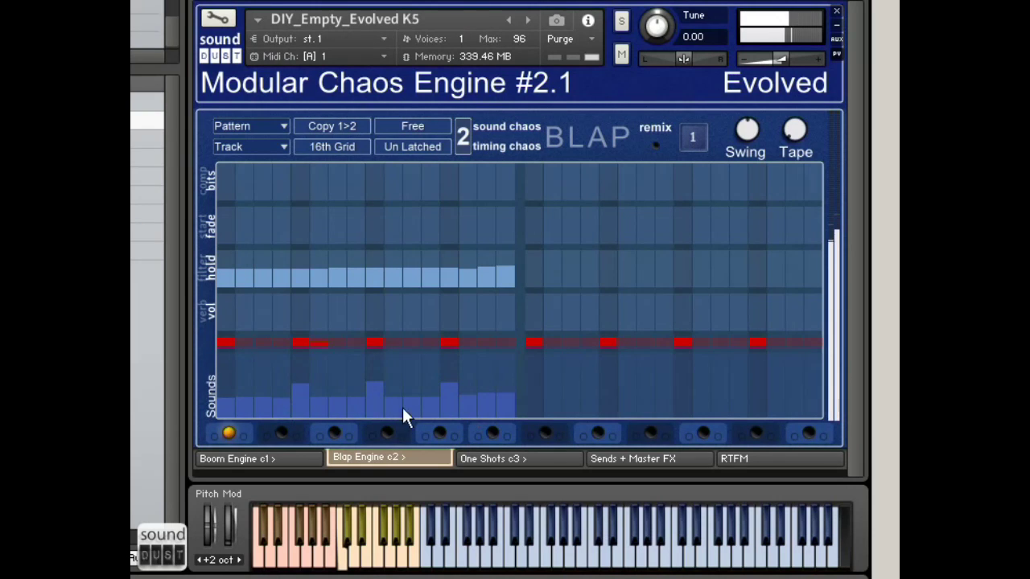
click(247, 391)
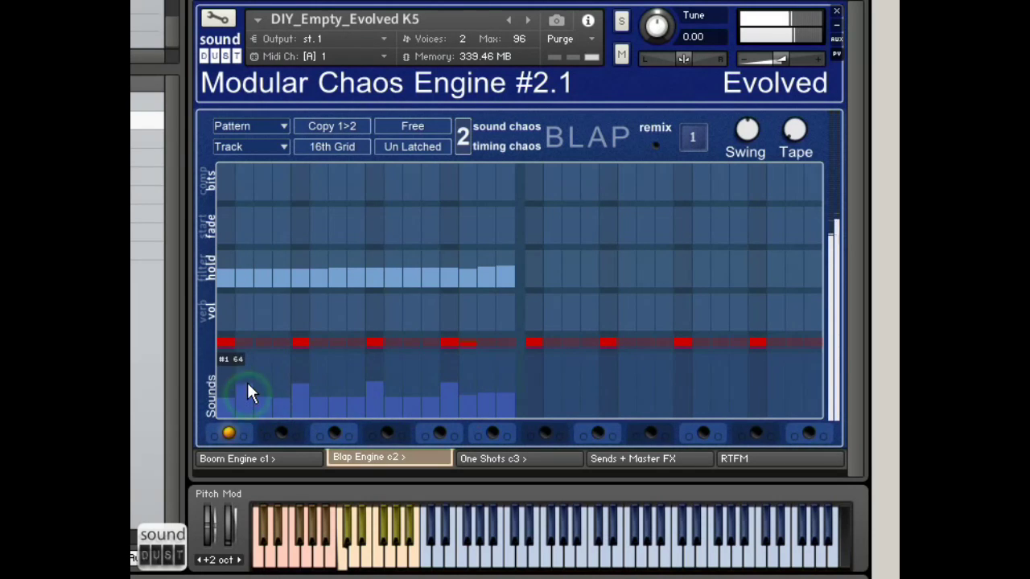
click(515, 389)
Set the number beside sound chaos to 1 and redraw the hold lane at uneven levels with its tallest bar on step 12.
click(463, 136)
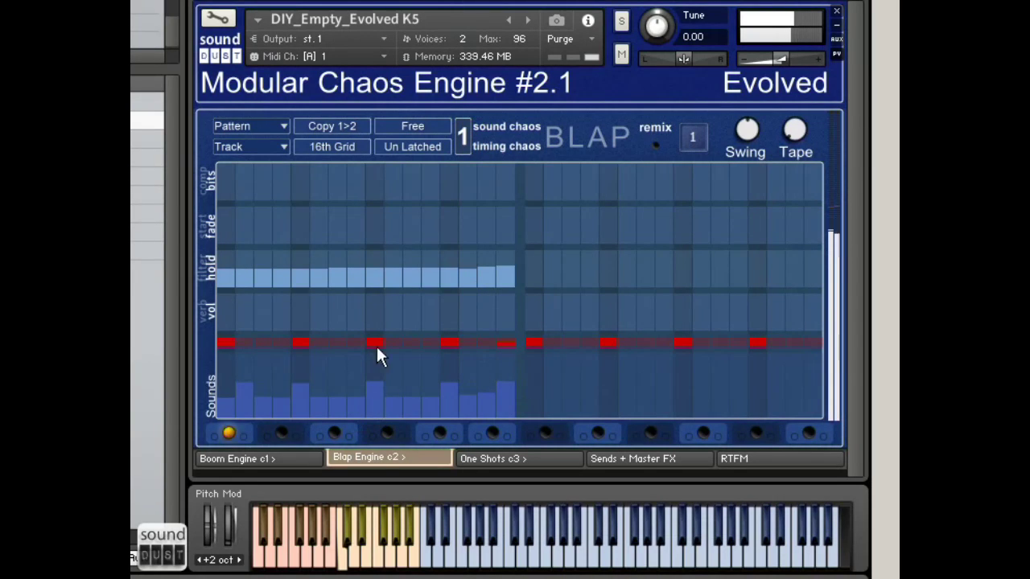
click(235, 277)
mouse_move(238, 278)
mouse_down()
mouse_move(503, 280)
mouse_move(459, 277)
mouse_move(433, 263)
mouse_up()
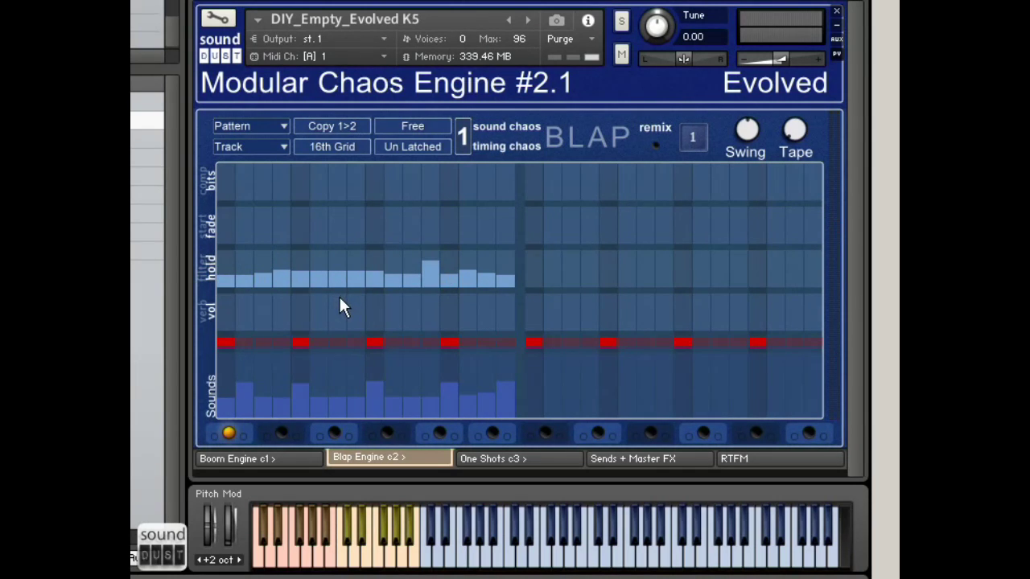
Switch the hold lane to filter, draw a rising ramp across the first 16 steps and play the pattern.
click(201, 270)
drag(227, 273, 519, 258)
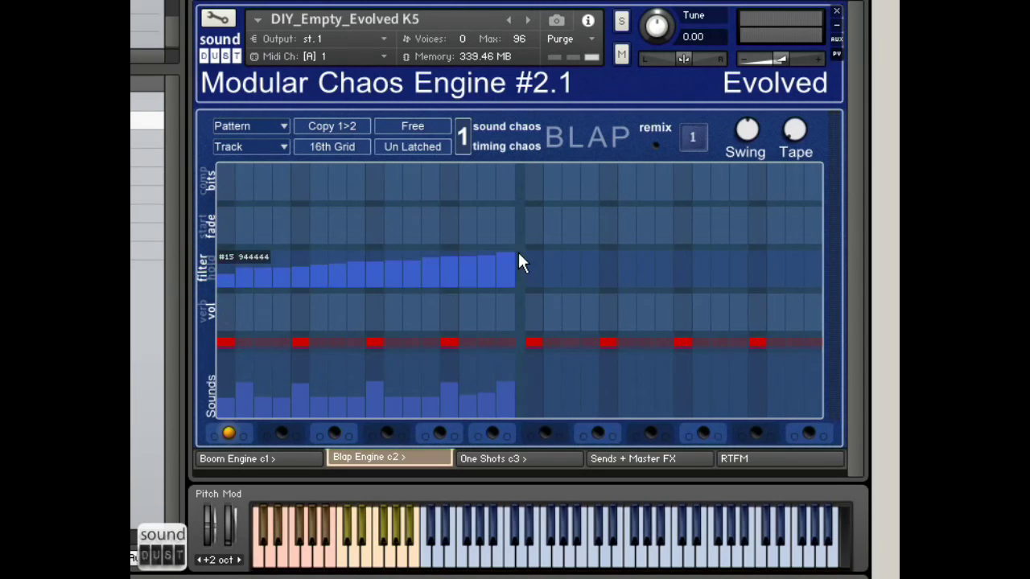
key(space)
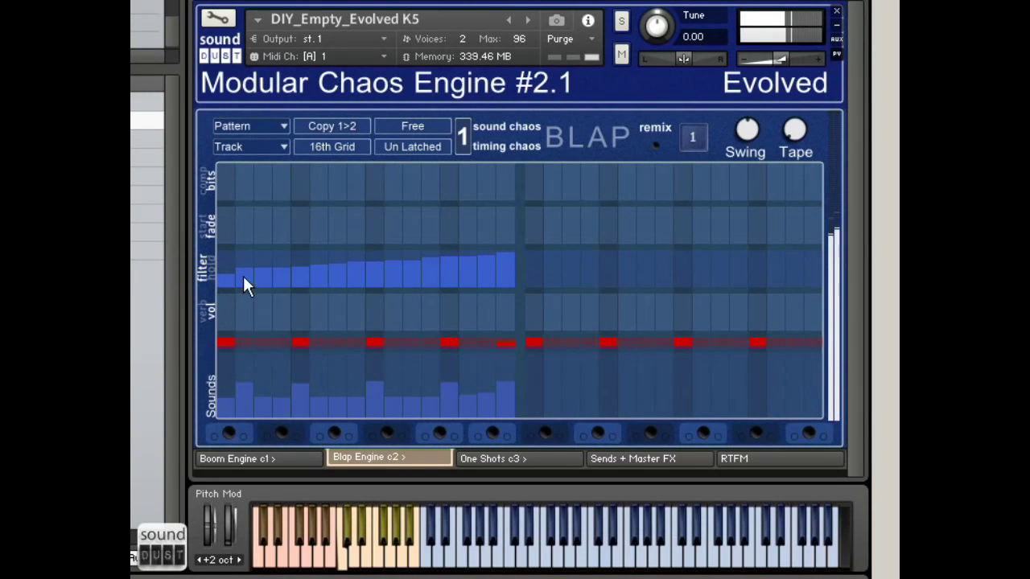
Clear the filter lane's first 16 steps and stop playback.
mouse_move(223, 285)
mouse_down()
mouse_move(260, 292)
mouse_move(513, 311)
mouse_up()
key(space)
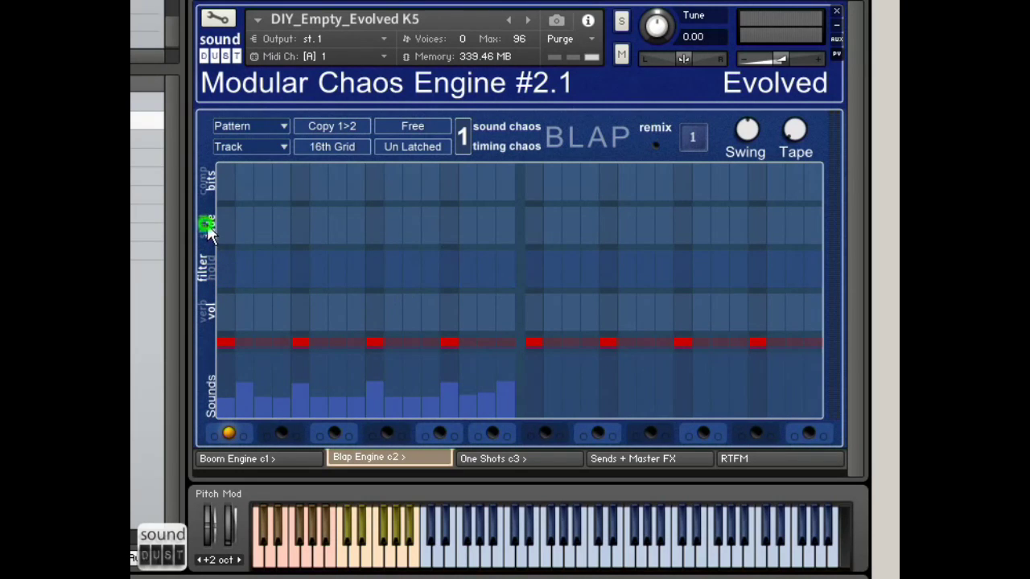
Try a rising ramp across the first 16 steps of the start lane and another in the fade lane, clearing each.
mouse_move(229, 233)
mouse_down()
mouse_move(510, 230)
mouse_move(282, 239)
mouse_move(372, 240)
mouse_move(500, 231)
mouse_move(504, 222)
mouse_up()
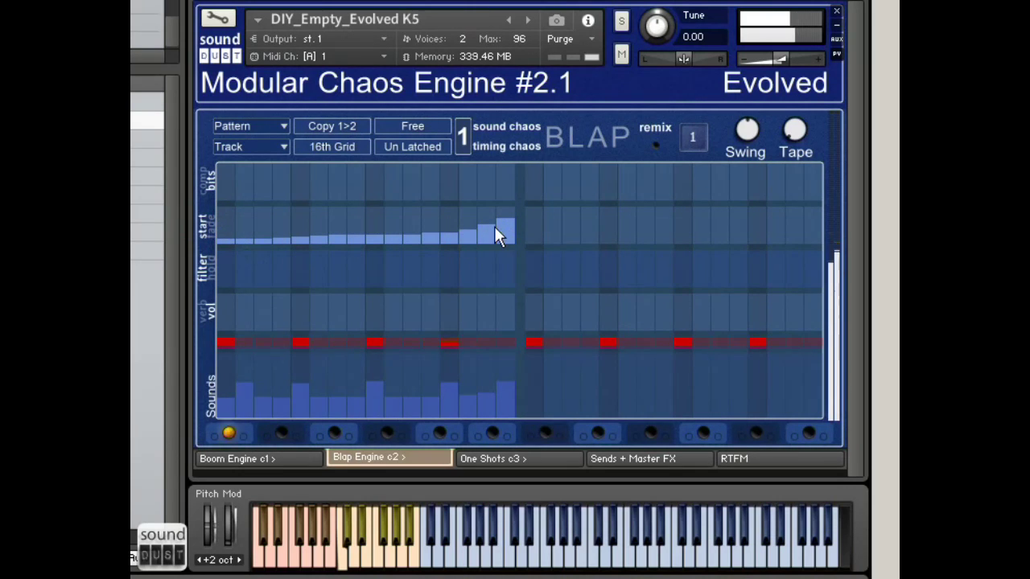
drag(241, 241, 513, 280)
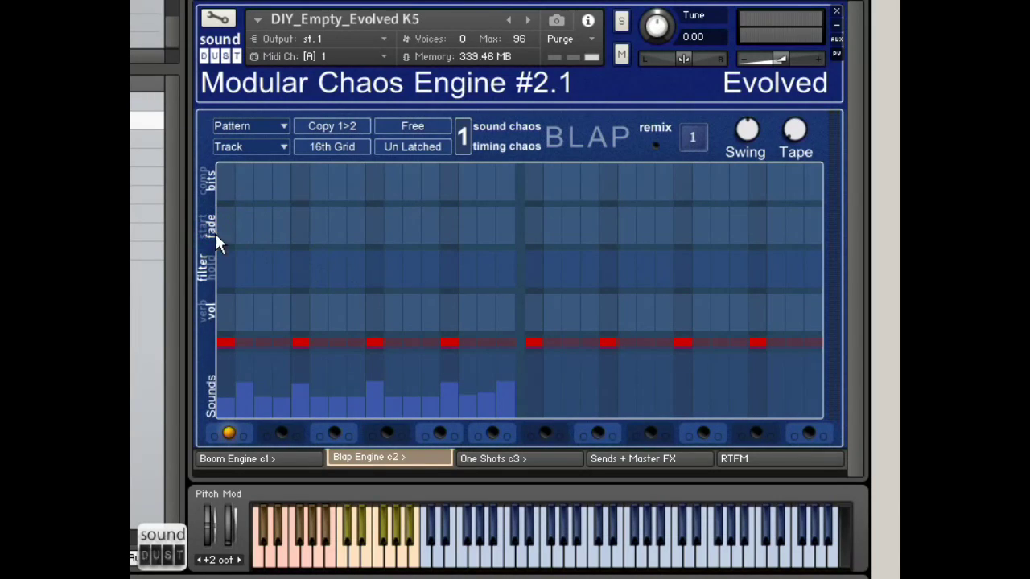
drag(216, 238, 494, 224)
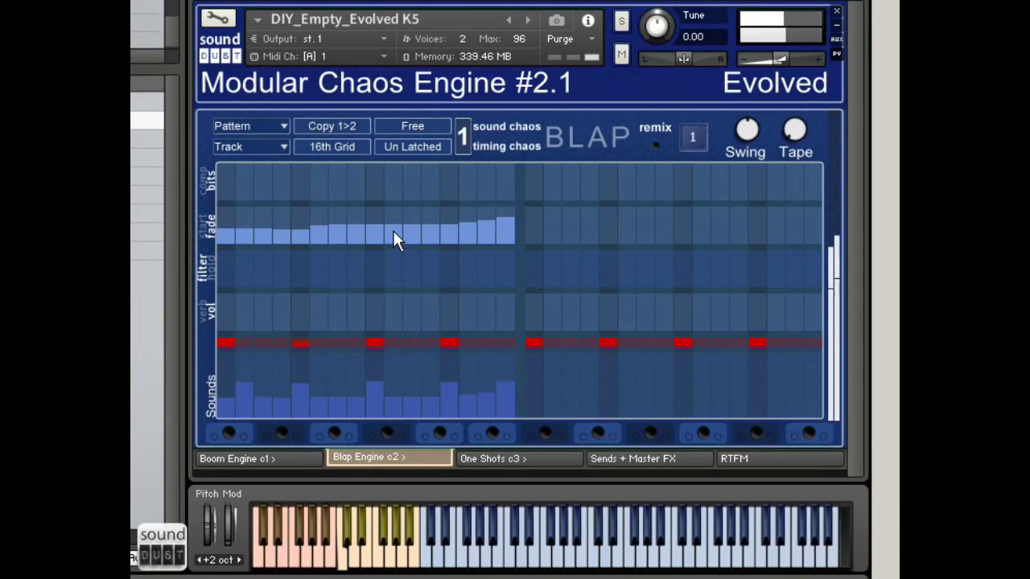
mouse_move(356, 223)
mouse_down()
mouse_move(375, 257)
mouse_move(410, 241)
mouse_move(487, 240)
mouse_move(337, 251)
mouse_move(599, 269)
mouse_up()
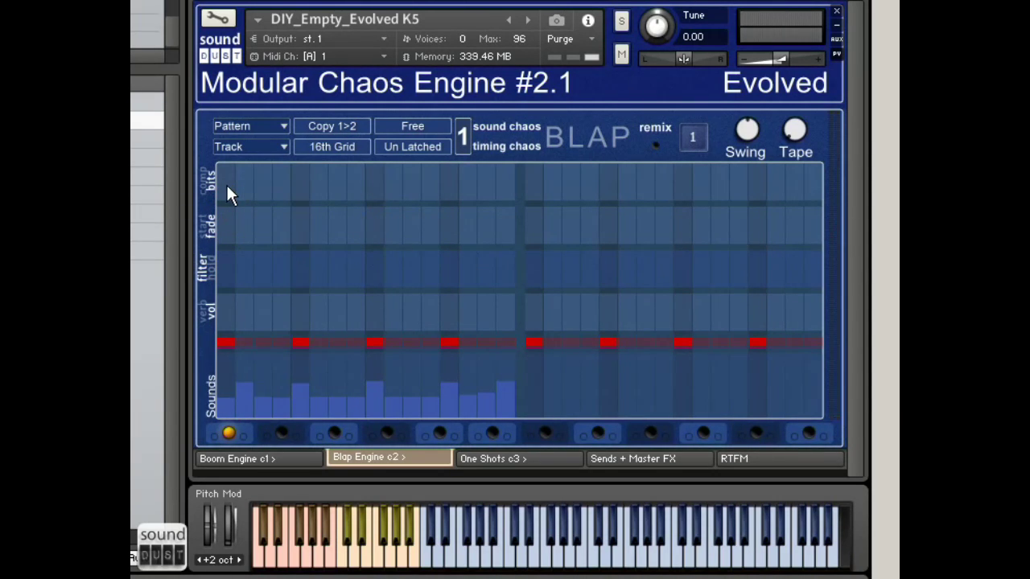
Draw the bits lane across the first 16 steps and raise all its bars to full level.
mouse_move(227, 189)
mouse_down()
mouse_move(508, 190)
mouse_move(435, 207)
mouse_up()
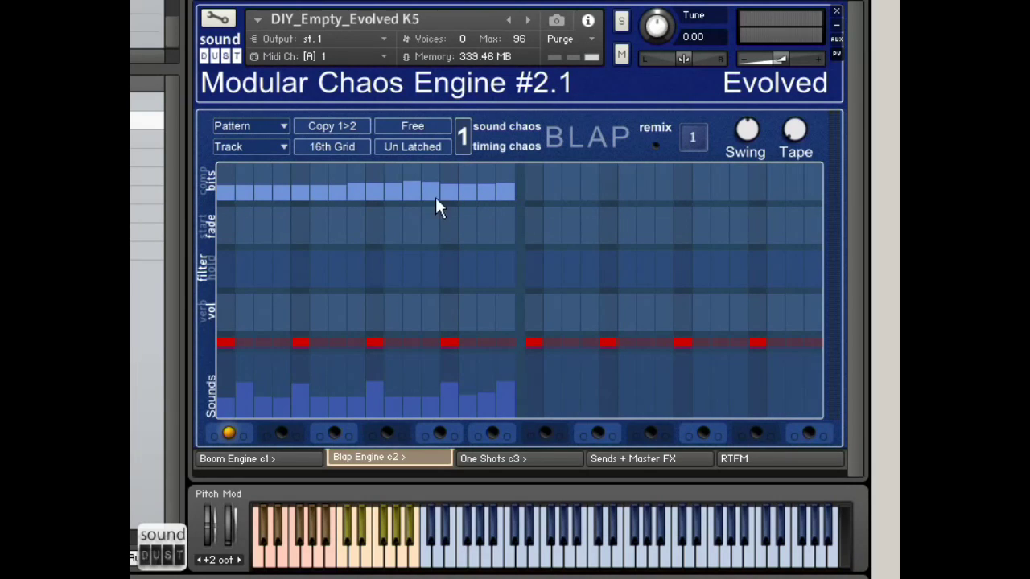
mouse_move(291, 190)
mouse_down()
mouse_move(287, 173)
mouse_move(358, 200)
mouse_up()
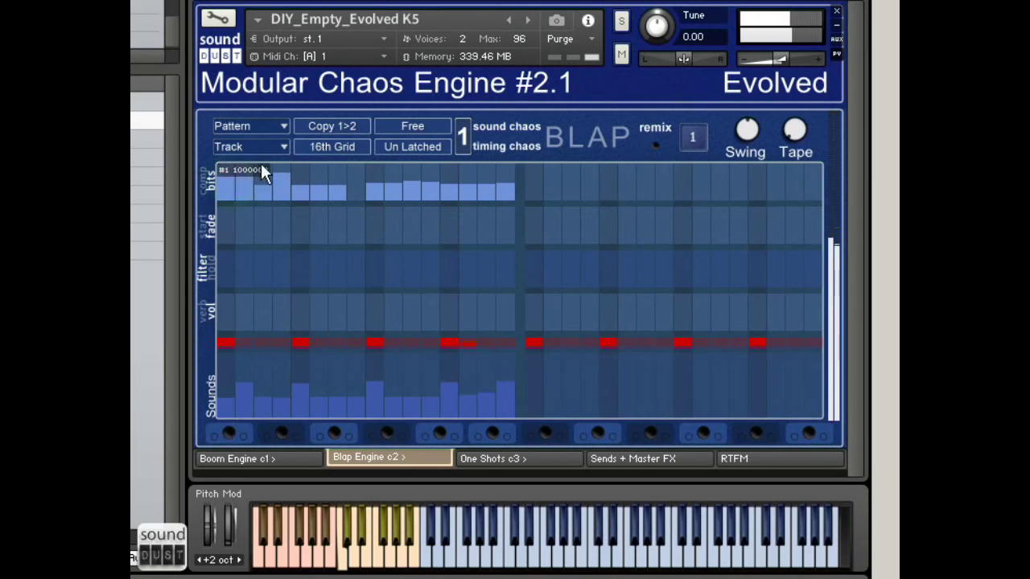
mouse_move(261, 172)
mouse_down()
mouse_move(372, 177)
mouse_move(297, 166)
mouse_move(516, 161)
mouse_move(225, 164)
mouse_up()
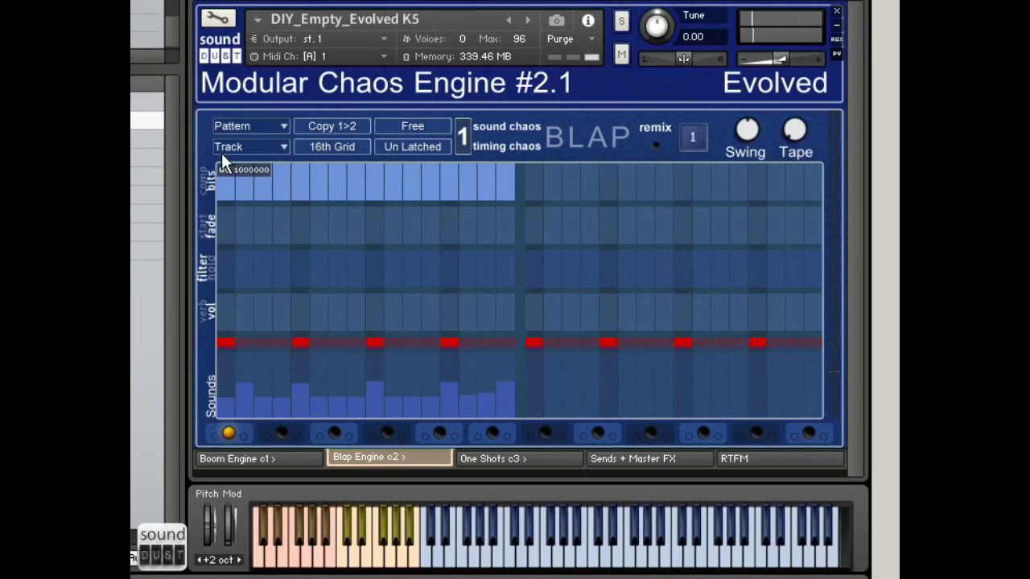
Try lower bits levels on steps 2, 4, 8, 12, 13, 15 and 16, and clear the lane.
click(281, 177)
click(357, 176)
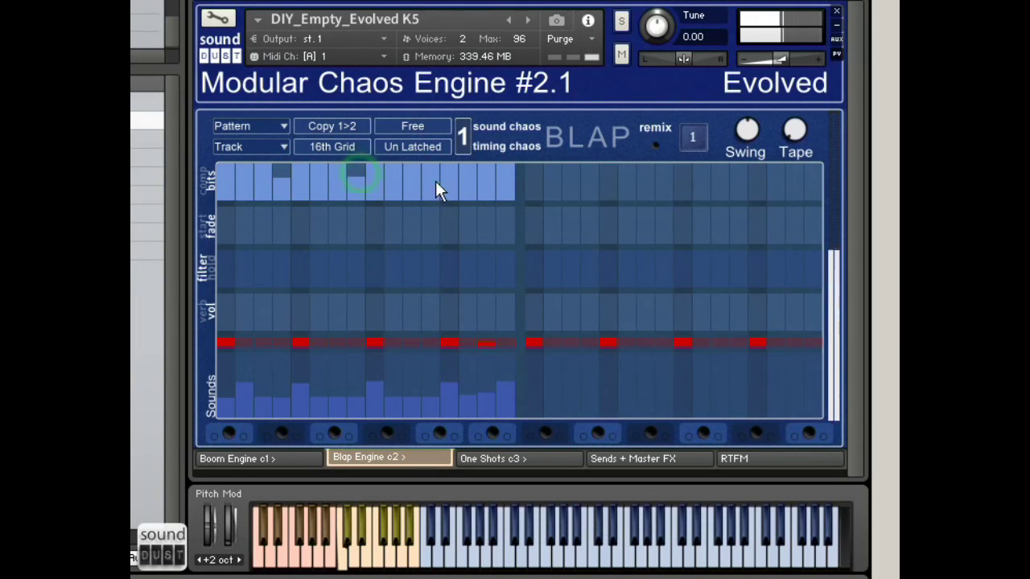
click(431, 178)
click(449, 179)
click(486, 190)
click(497, 182)
click(245, 183)
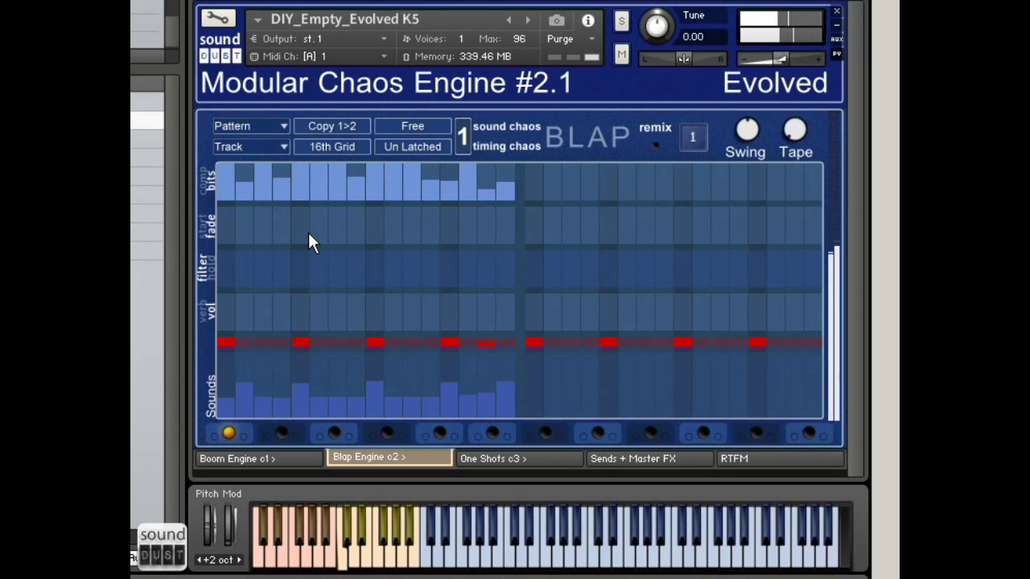
click(235, 193)
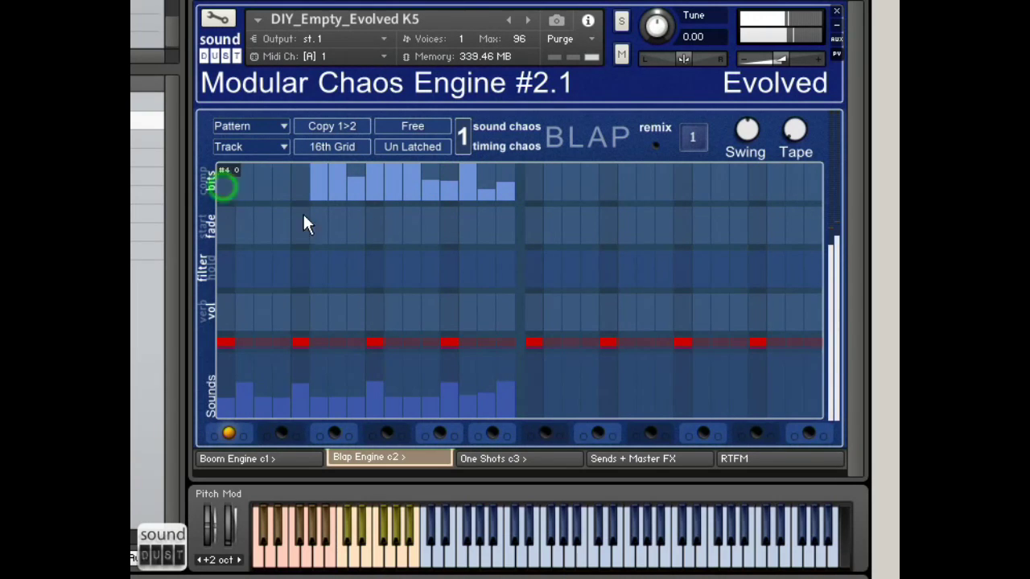
Switch the bits lane to comp, try uneven levels across the first 16 steps and clear them.
click(206, 184)
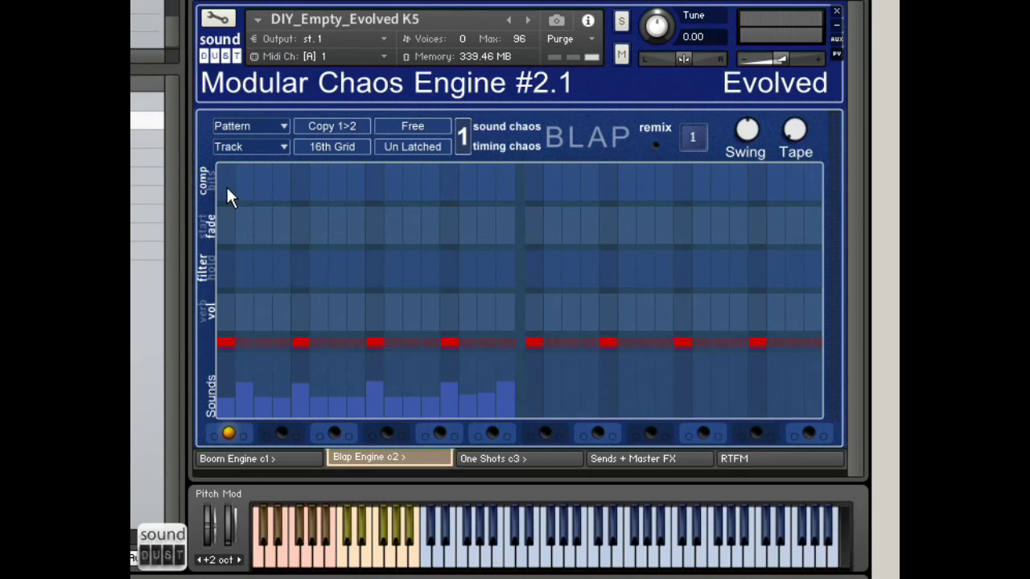
mouse_move(226, 182)
mouse_down()
mouse_move(224, 174)
mouse_move(458, 140)
mouse_move(457, 184)
mouse_up()
mouse_move(296, 193)
mouse_down()
mouse_move(372, 199)
mouse_move(479, 182)
mouse_up()
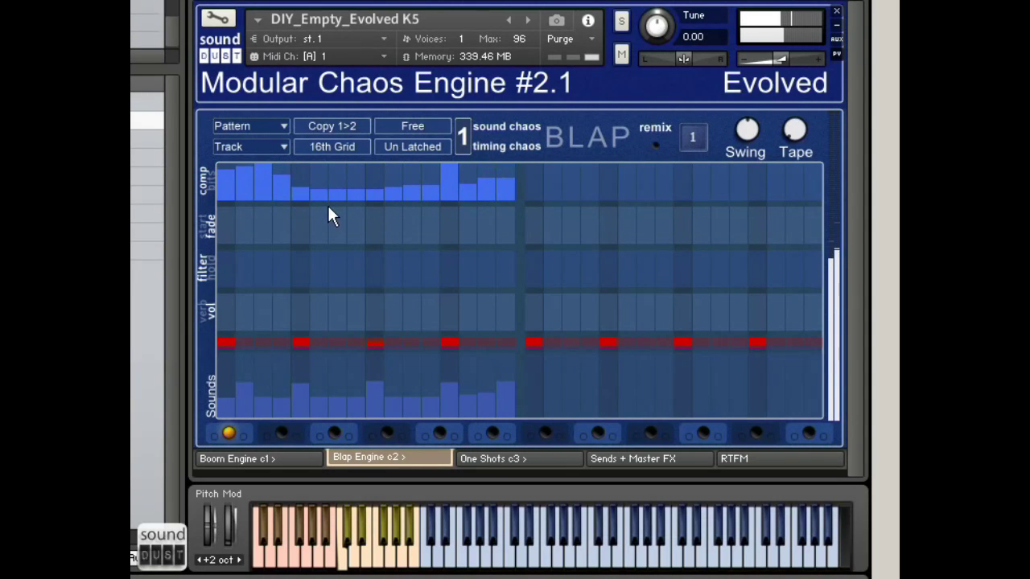
mouse_move(268, 193)
mouse_down()
mouse_move(211, 203)
mouse_move(533, 211)
mouse_up()
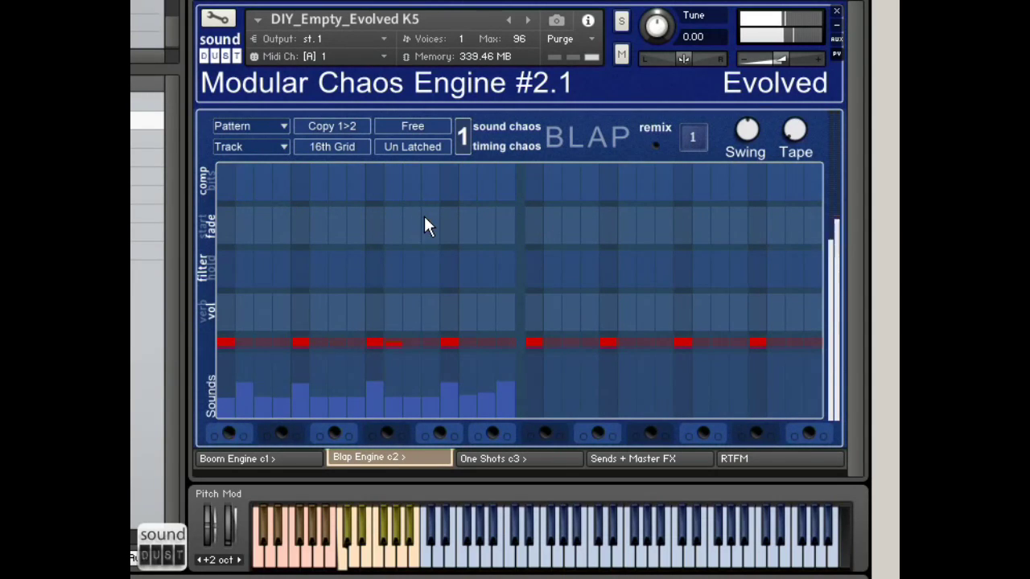
Try full-level comp bars across the first 16 steps and a single bits bar on step 3, clearing both lanes.
mouse_move(234, 184)
mouse_down()
mouse_move(467, 141)
mouse_move(507, 163)
mouse_up()
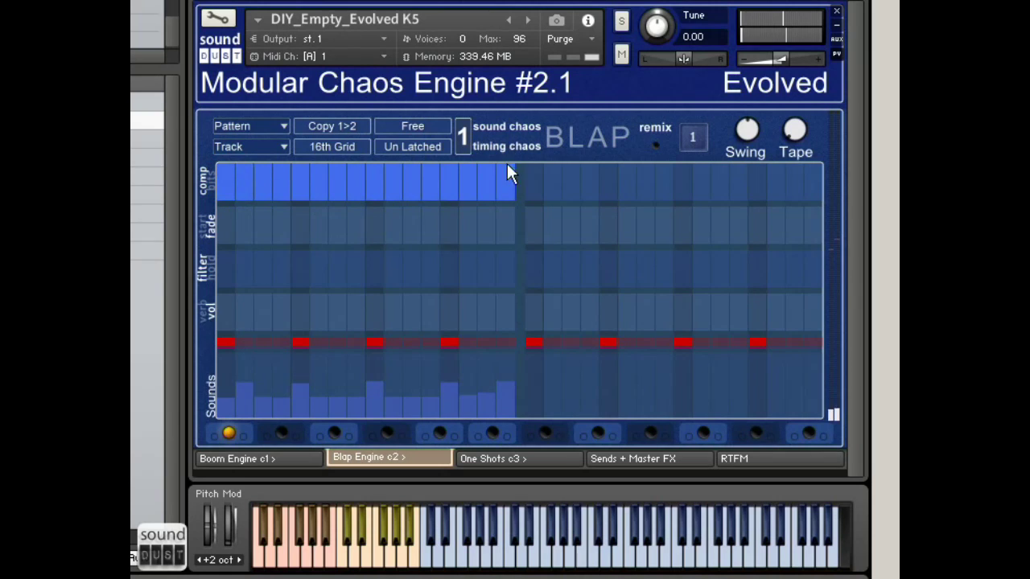
click(226, 201)
mouse_move(226, 201)
mouse_down()
mouse_move(508, 199)
mouse_move(283, 212)
mouse_move(232, 207)
mouse_move(531, 208)
mouse_move(251, 195)
mouse_move(255, 162)
mouse_up()
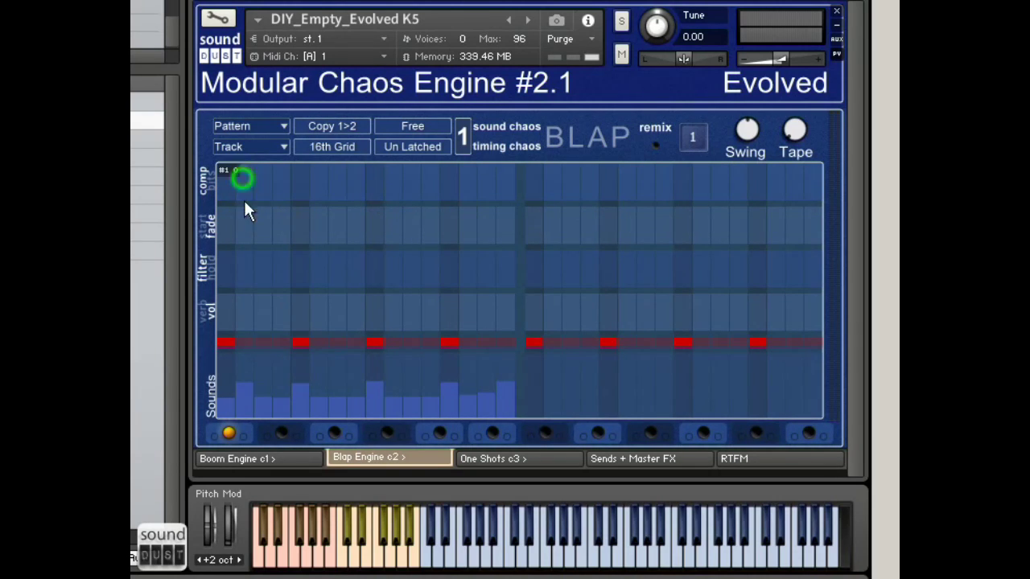
click(263, 186)
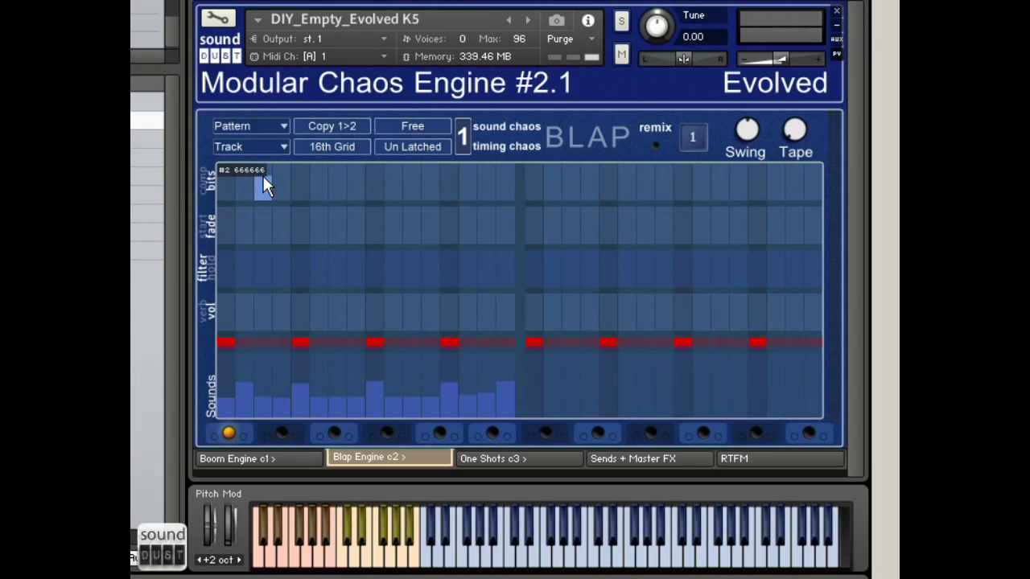
drag(263, 176, 262, 198)
Try vol bars on steps 2, 4, 5, 9 and 12, and clear the vol lane.
click(206, 316)
click(244, 318)
mouse_move(280, 320)
mouse_down()
mouse_move(300, 320)
mouse_move(304, 304)
mouse_up()
click(371, 309)
click(428, 311)
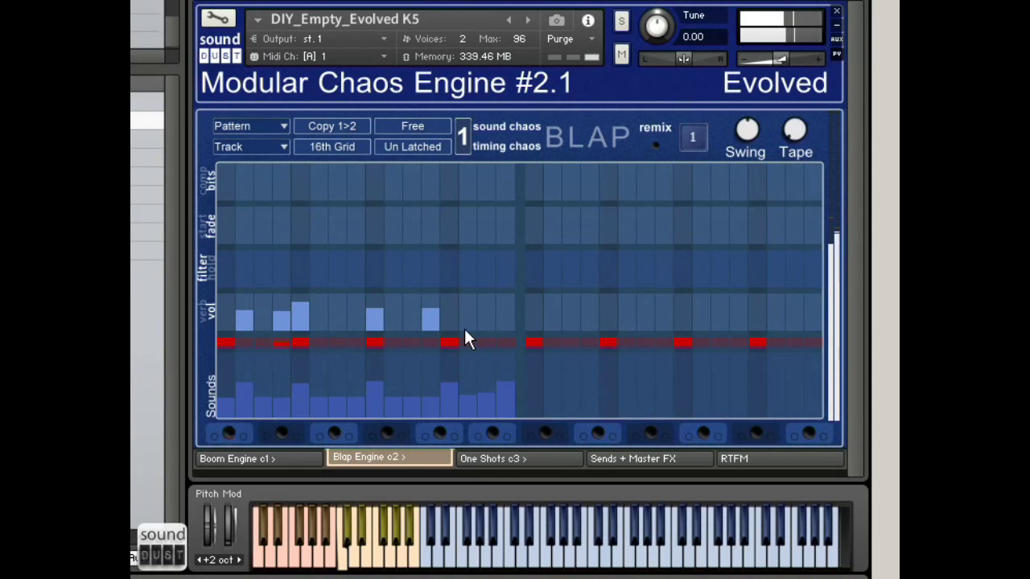
mouse_move(466, 322)
mouse_down()
mouse_move(596, 320)
mouse_move(460, 321)
mouse_move(524, 333)
mouse_move(401, 338)
mouse_up()
Switch the vol lane to verb and add a full-level bar on step 5.
click(204, 311)
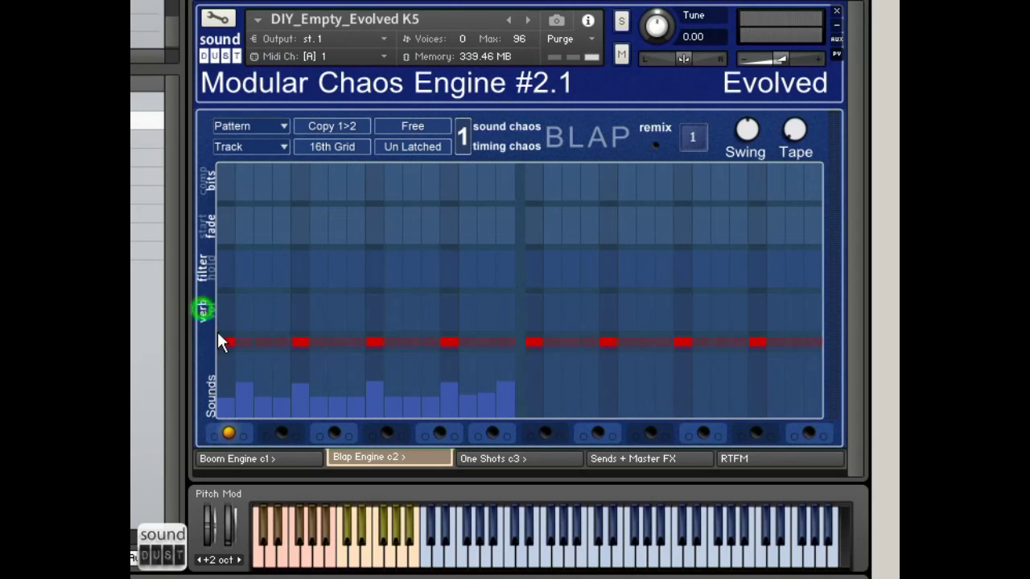
click(301, 307)
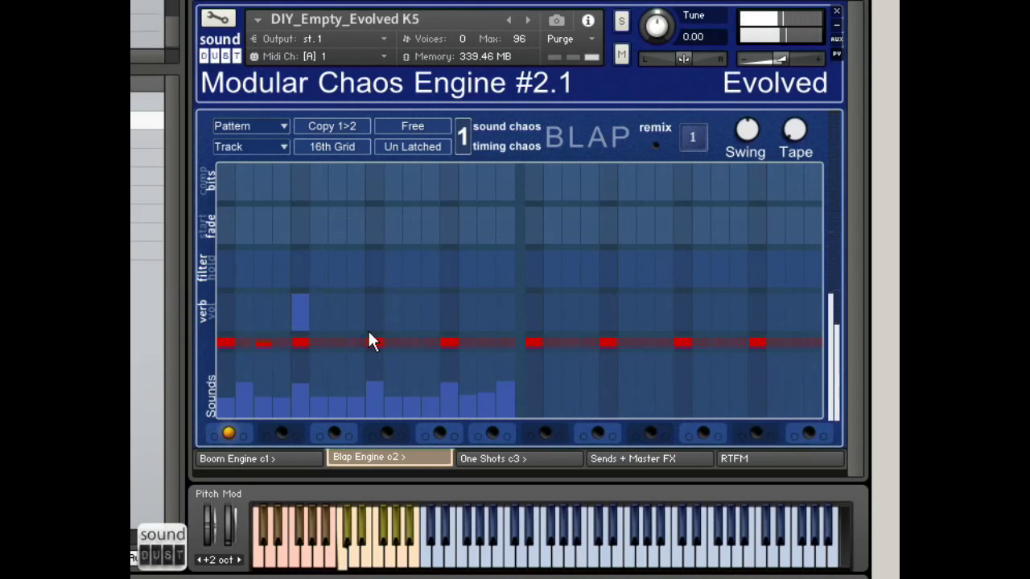
Review the blap verb's size and pre-delay on the Sends + Master FX page and return to the Blap Engine.
click(621, 460)
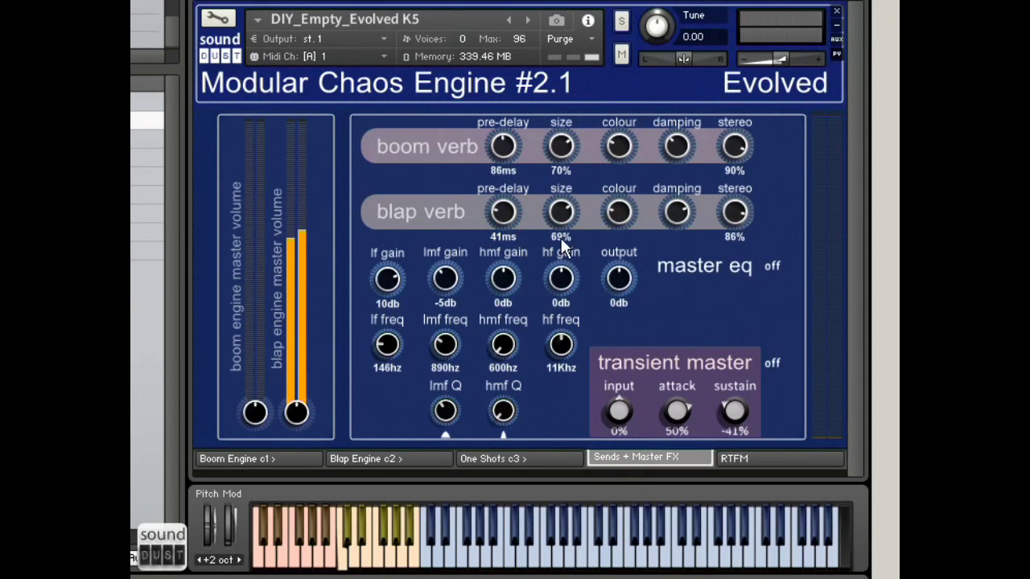
drag(561, 238, 594, 137)
drag(501, 213, 570, 363)
click(389, 457)
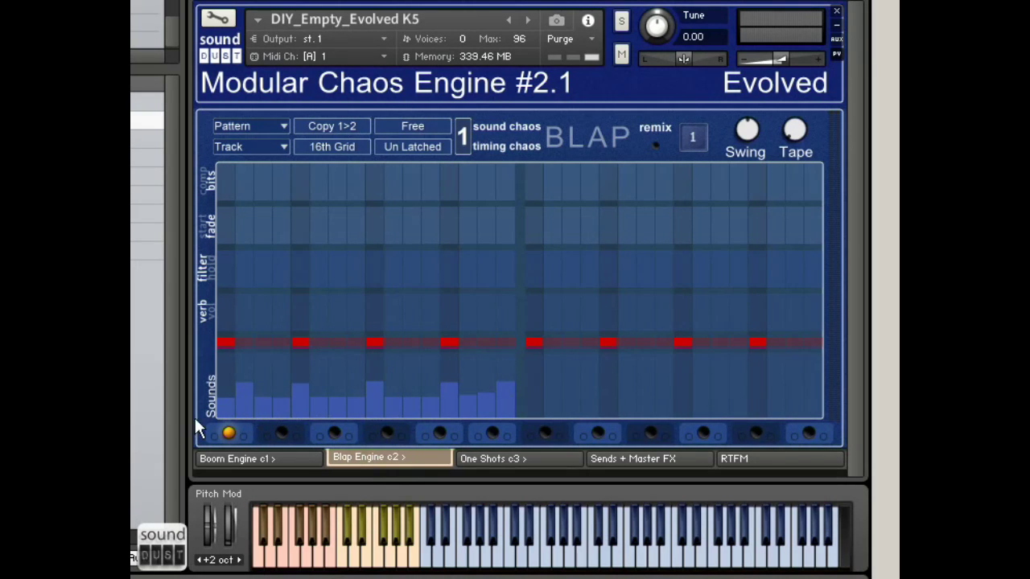
Select the fourth pattern slot and add tall Sounds bars on steps 5 and 13.
click(386, 434)
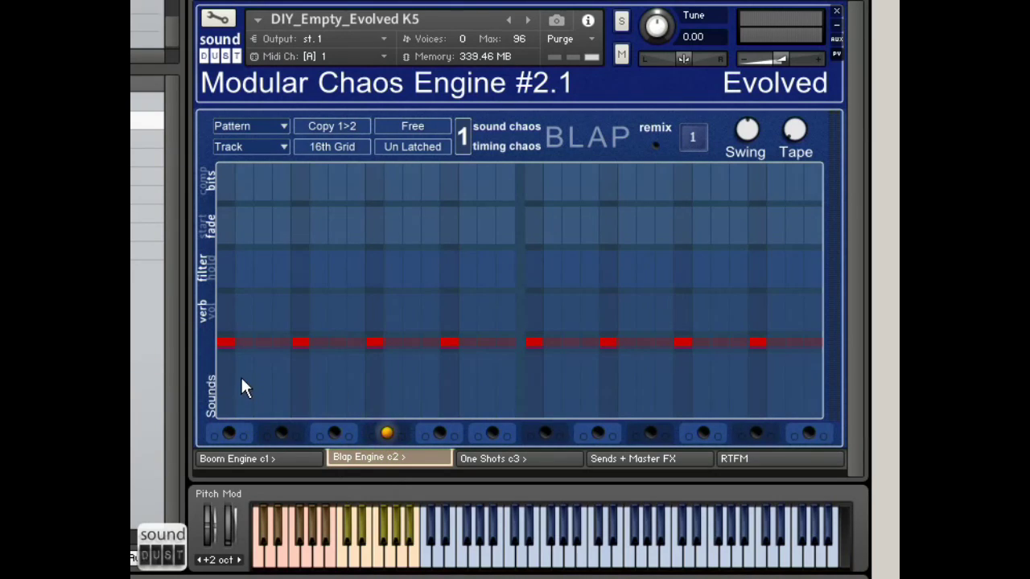
click(297, 374)
click(448, 375)
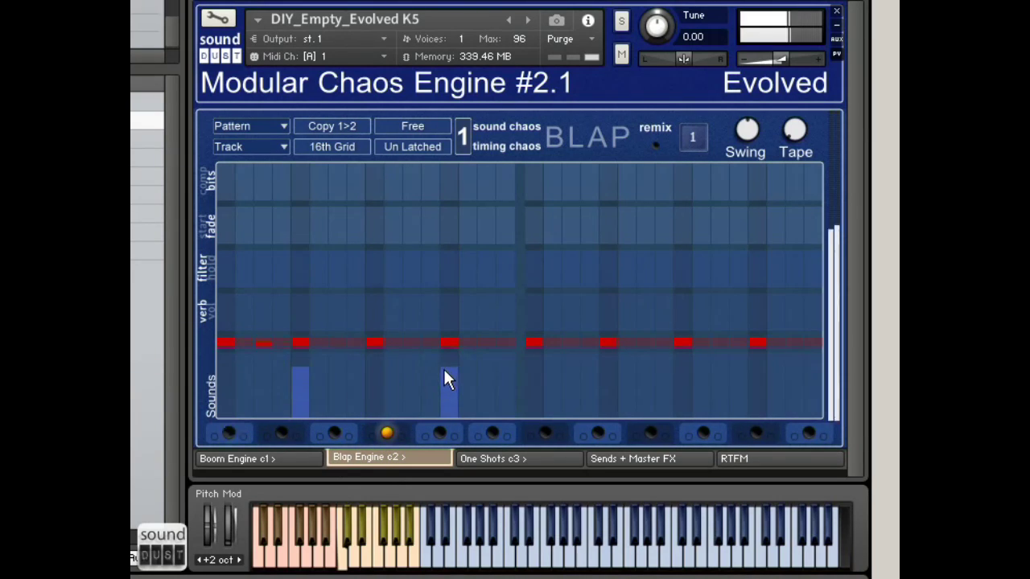
Add medium filter bars on steps 1, 5 and 13.
click(299, 274)
click(450, 275)
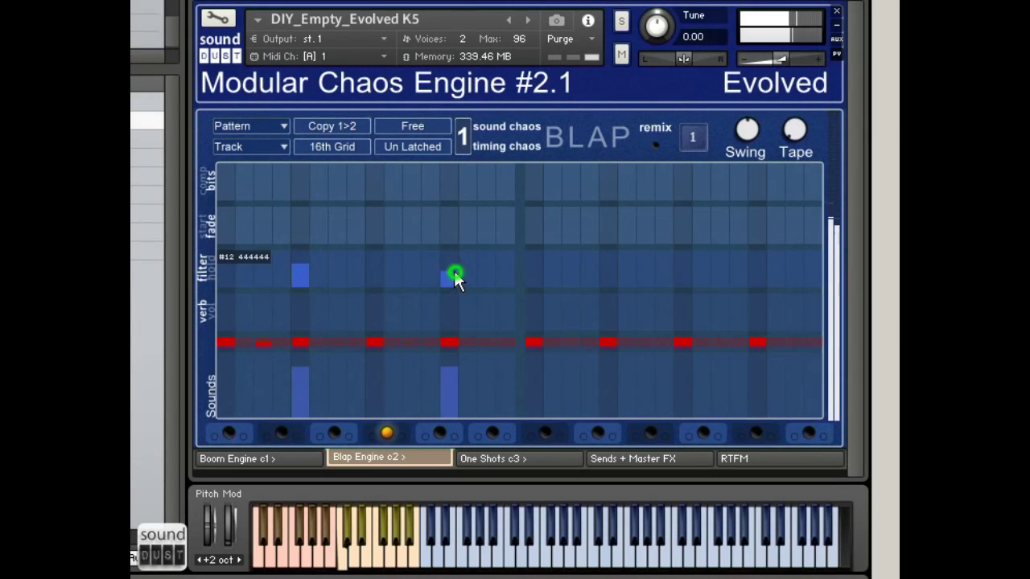
click(225, 274)
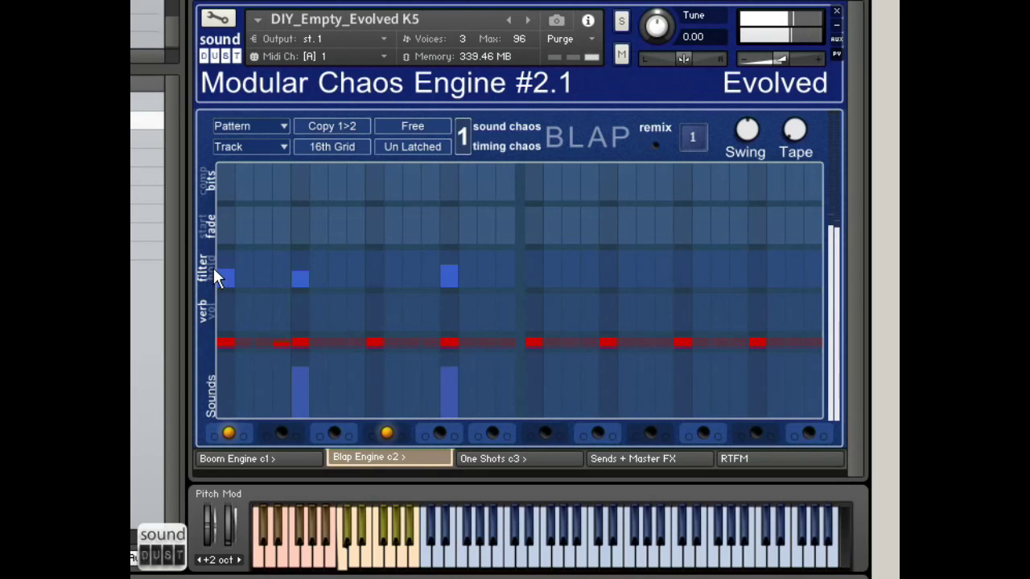
Switch the filter lane to hold and add medium bars on steps 5 and 13.
click(206, 267)
click(300, 275)
click(448, 274)
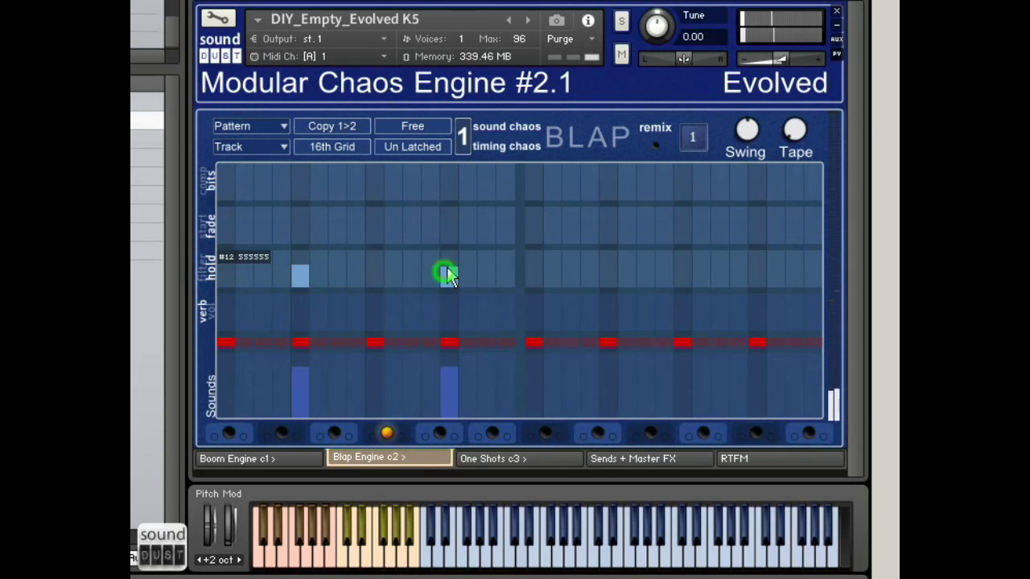
Switch the hold lane back to filter and remove its bars on steps 5 and 13.
click(206, 275)
click(296, 276)
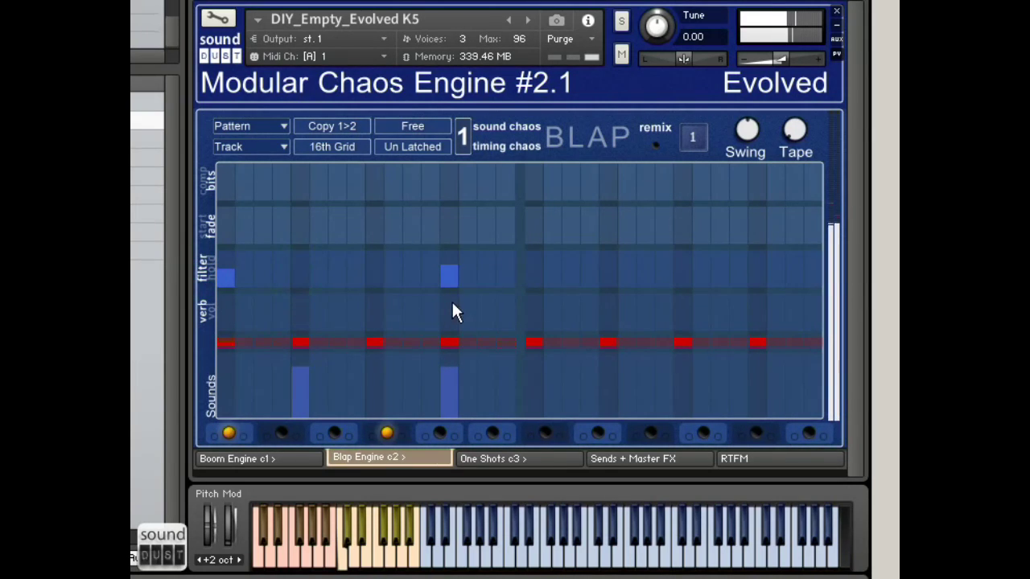
click(448, 276)
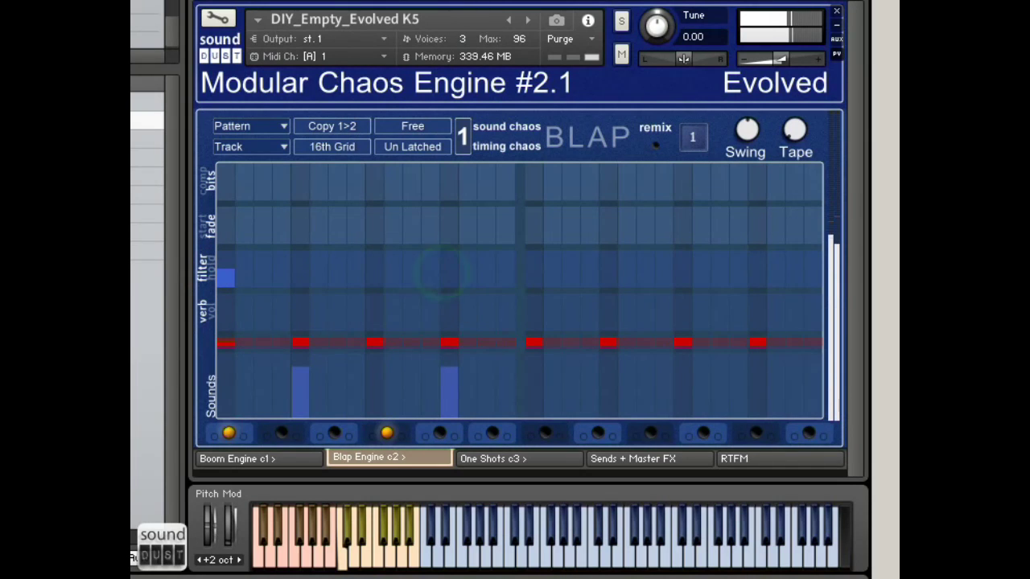
Switch the filter lane to hold and lower step 13 in both the hold and Sounds lanes.
click(207, 270)
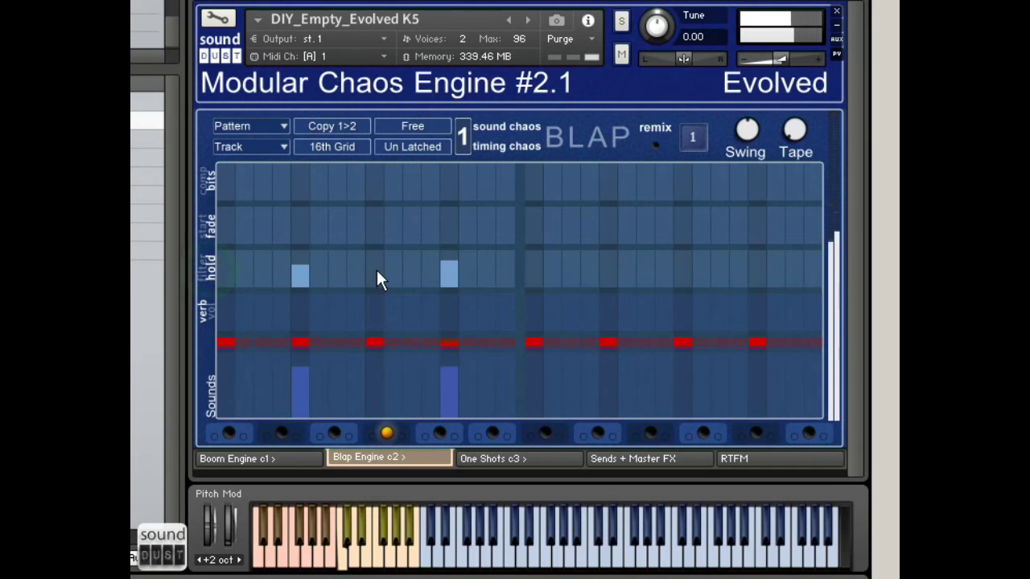
click(449, 268)
click(448, 379)
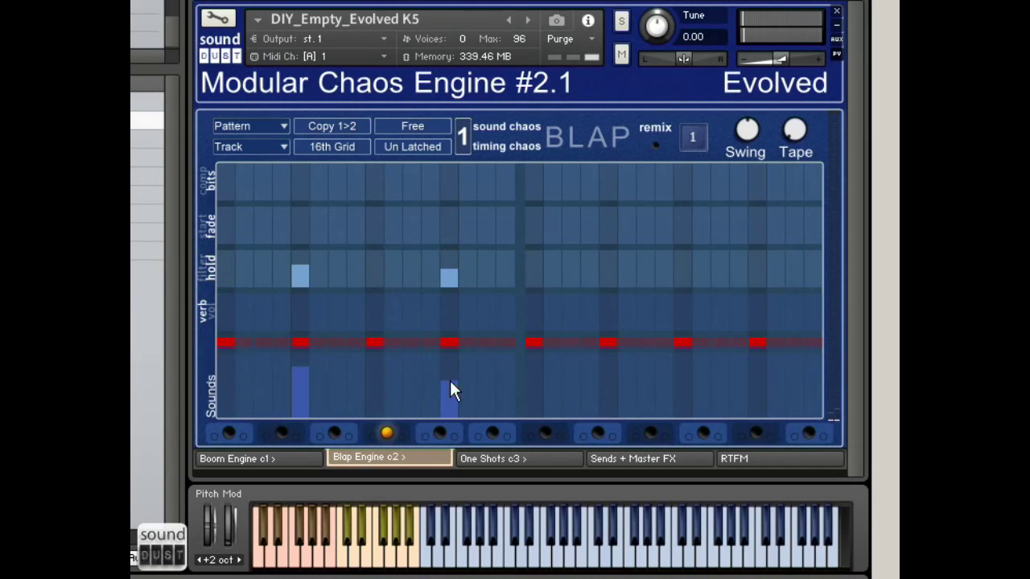
Raise the Sounds bar on step 5 slightly and remove the one on step 13.
mouse_move(302, 371)
mouse_down()
mouse_move(304, 402)
mouse_move(310, 368)
mouse_up()
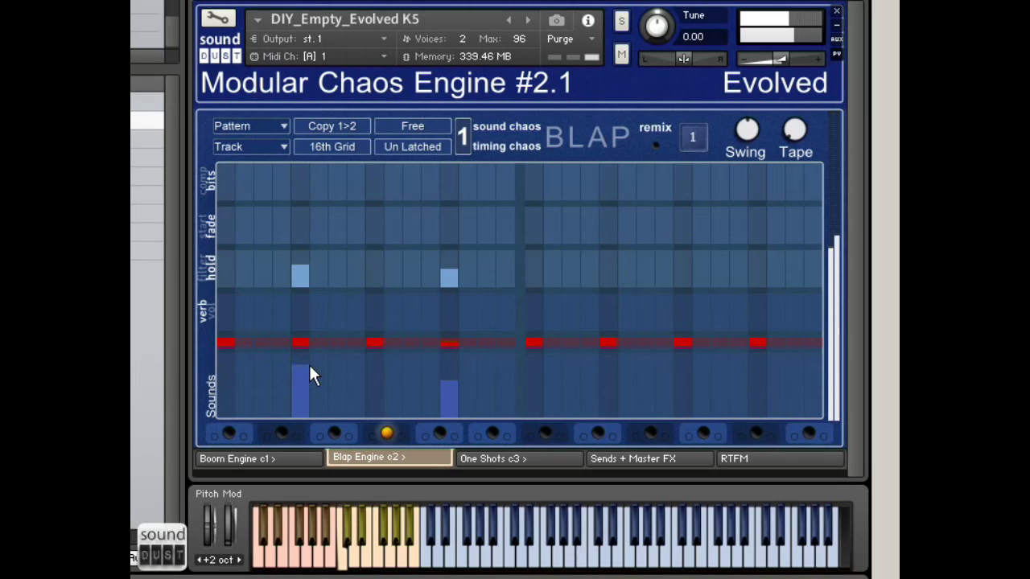
click(451, 376)
drag(448, 375, 453, 448)
Select the sixth pattern slot and give step 13 a tall Sounds bar and a low hold bar.
click(493, 433)
click(448, 370)
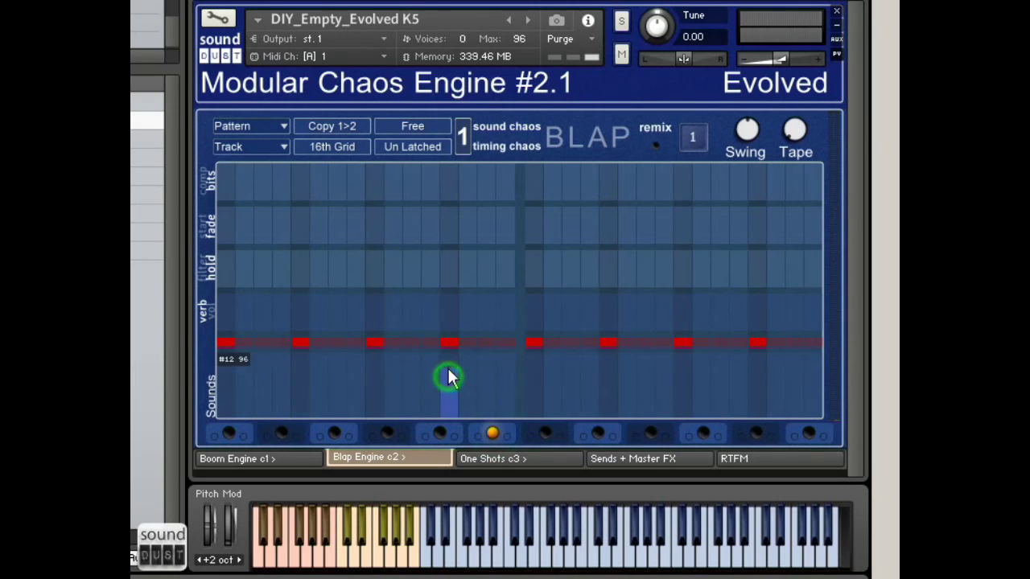
click(453, 265)
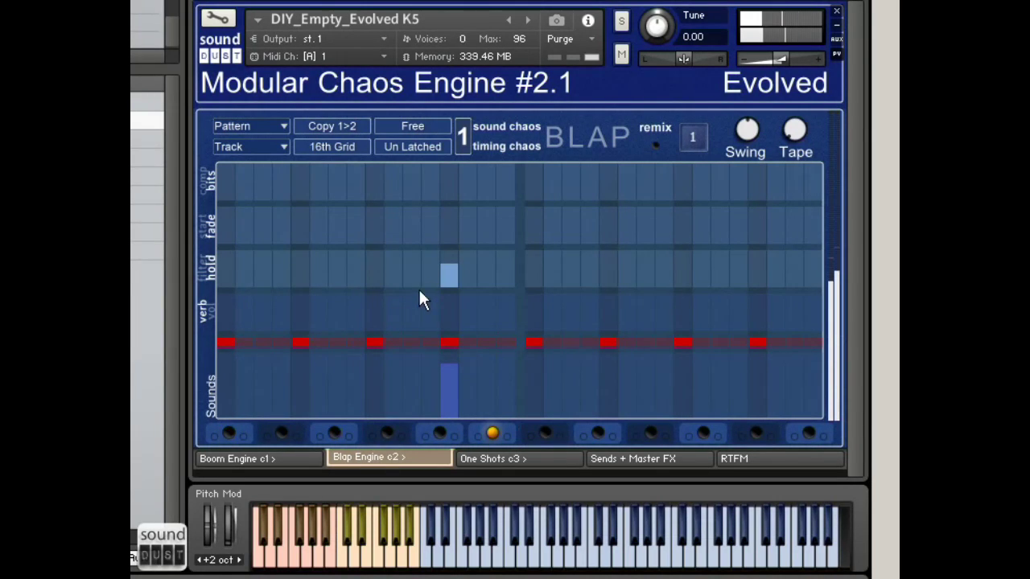
click(449, 273)
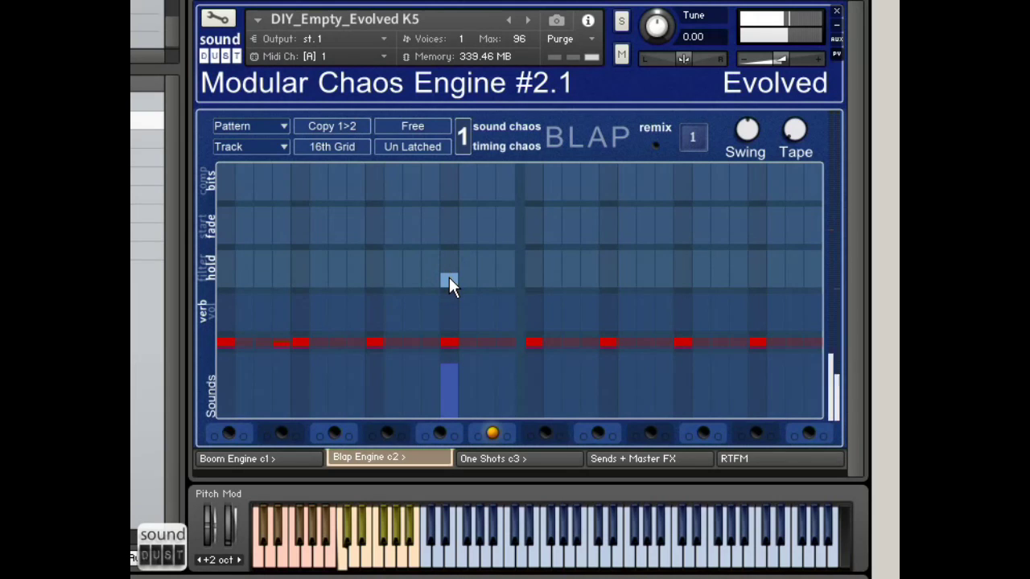
Select the first pattern slot, lower its hold bars on steps 2, 3 and 6 to 8, and set a taller one on step 12.
click(449, 279)
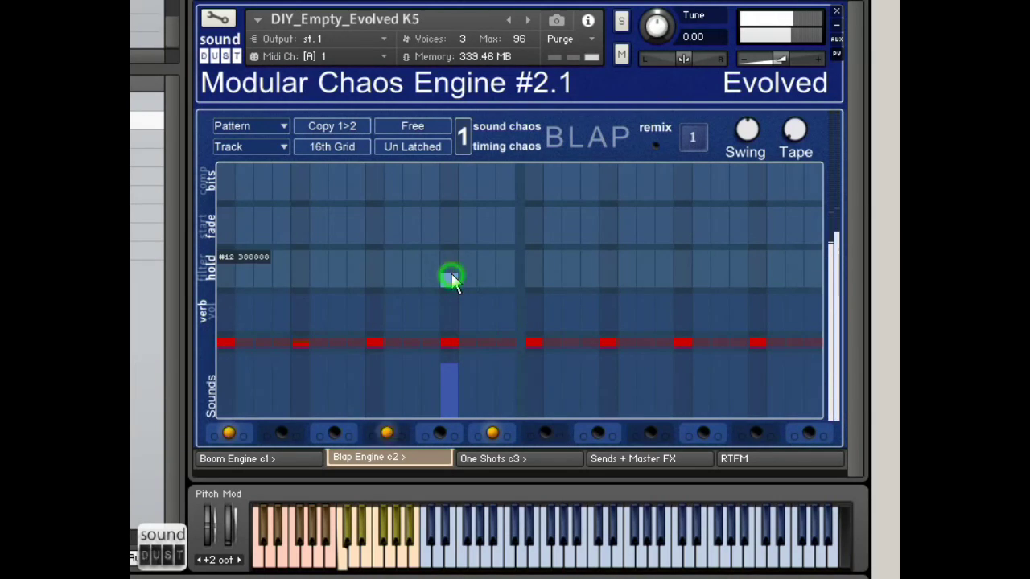
click(227, 434)
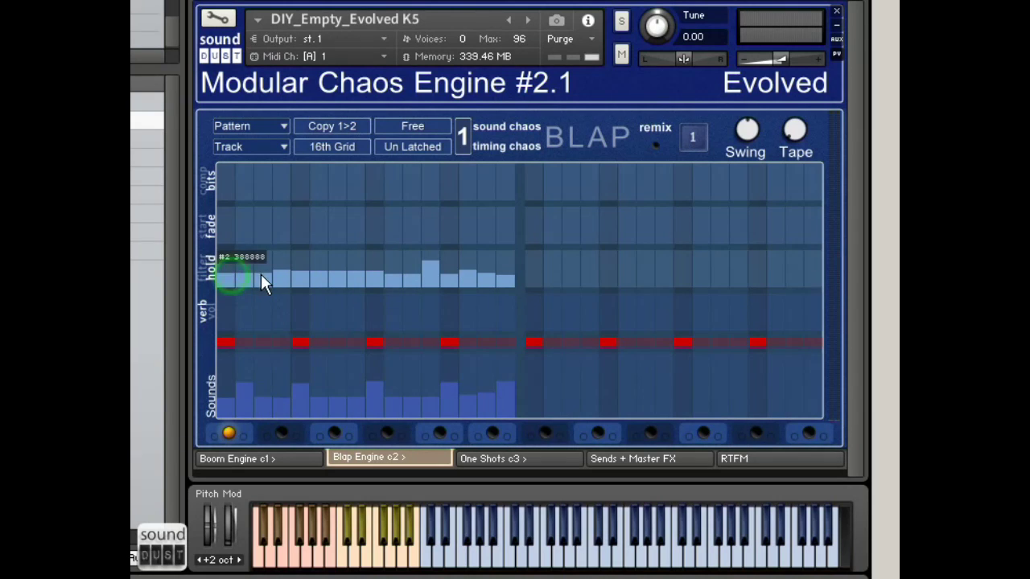
mouse_move(264, 283)
mouse_down()
mouse_move(249, 283)
mouse_move(397, 288)
mouse_move(328, 287)
mouse_up()
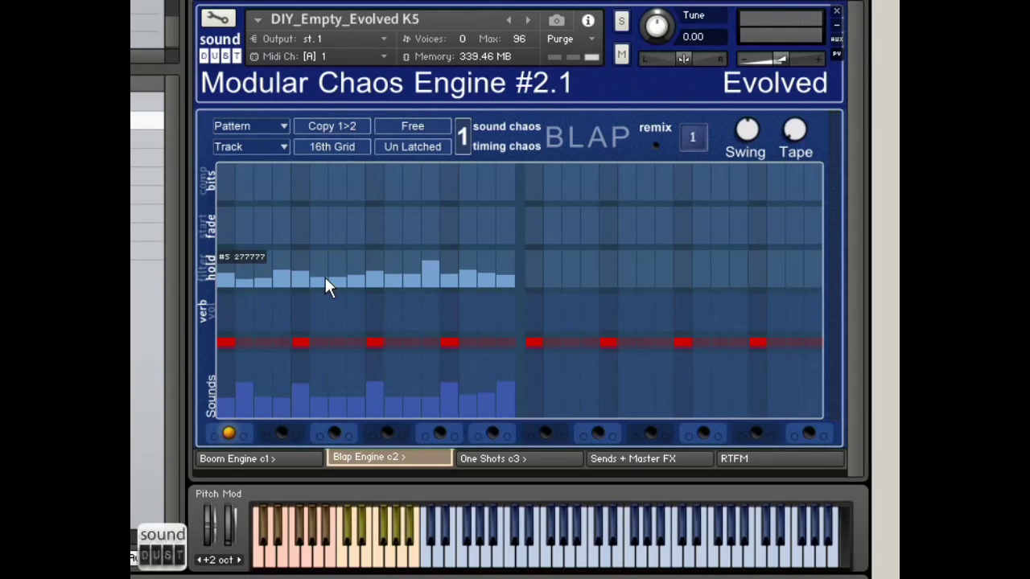
click(430, 275)
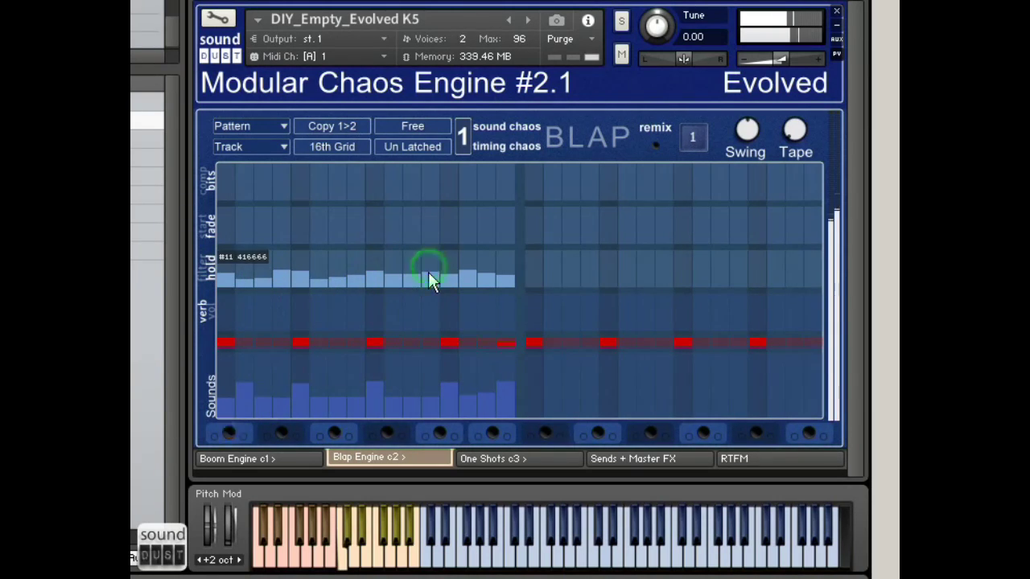
click(431, 262)
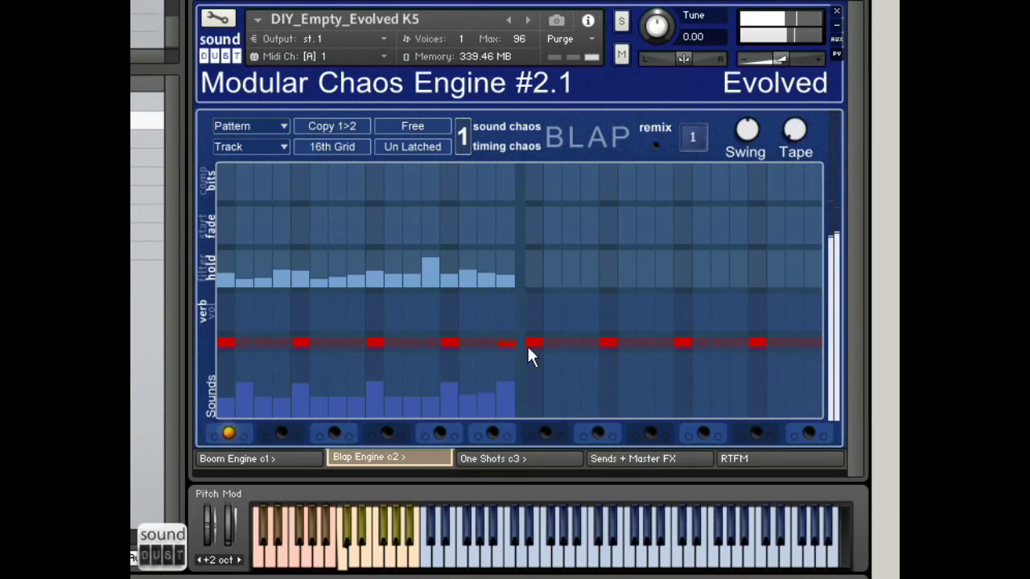
Select the tenth pattern slot and give step 3 a tall Sounds bar, a medium hold bar and a very low bits bar.
click(703, 434)
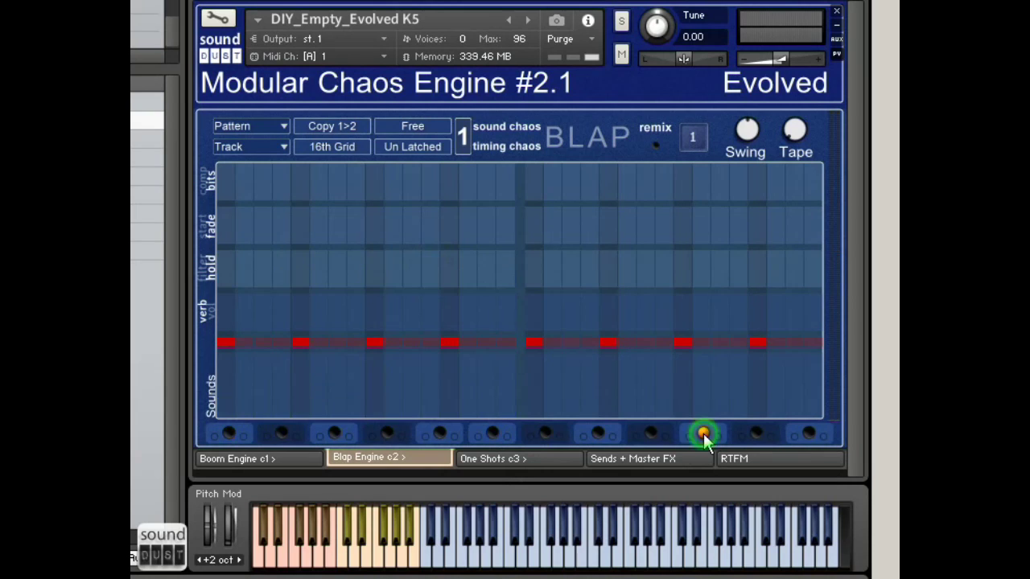
click(265, 375)
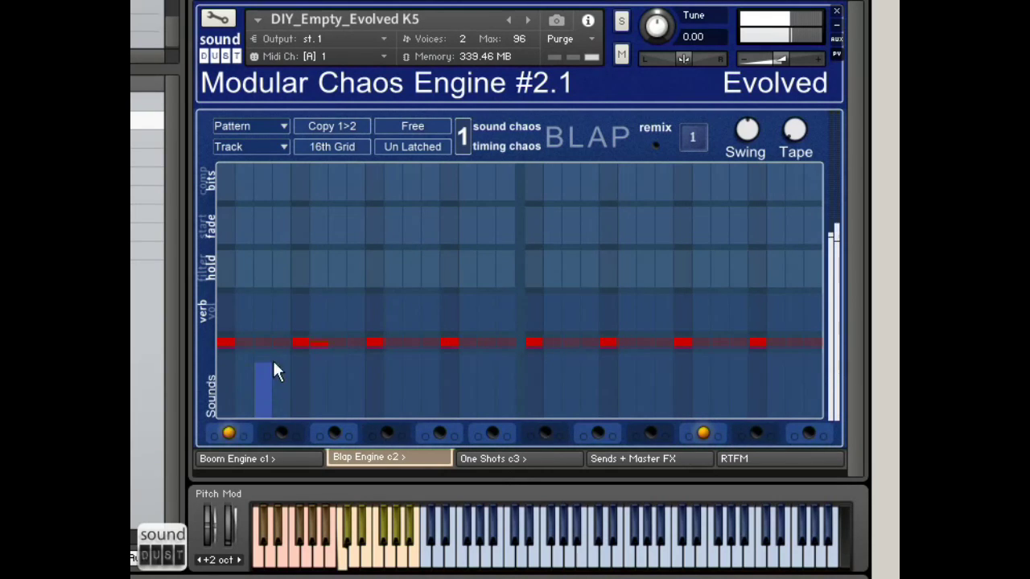
click(268, 274)
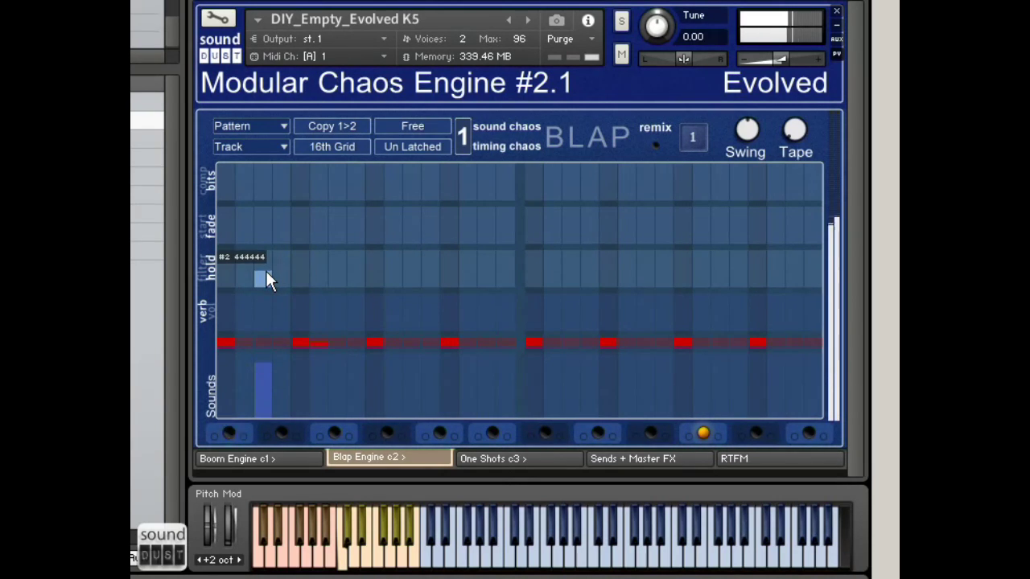
click(267, 178)
click(267, 361)
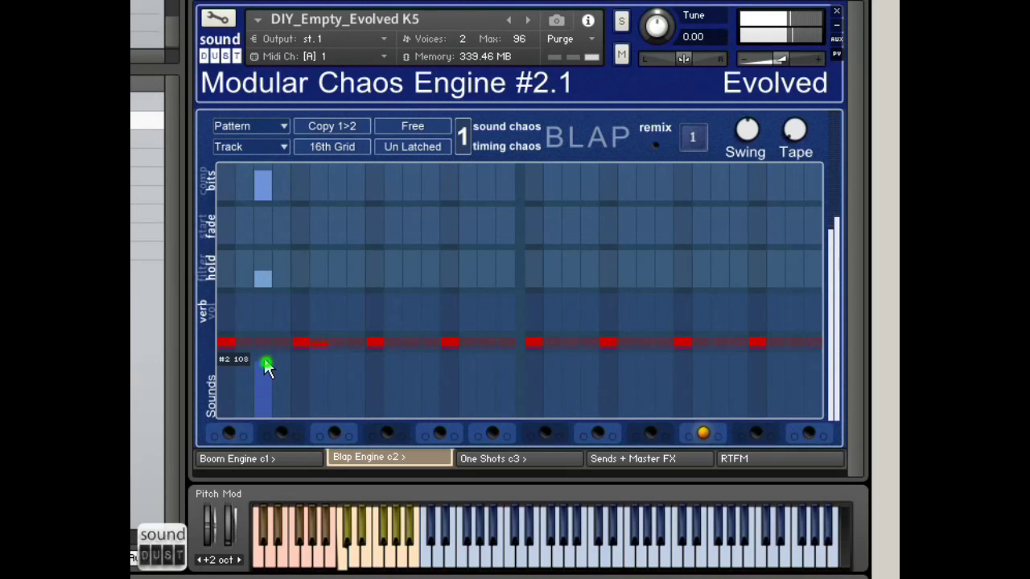
click(264, 197)
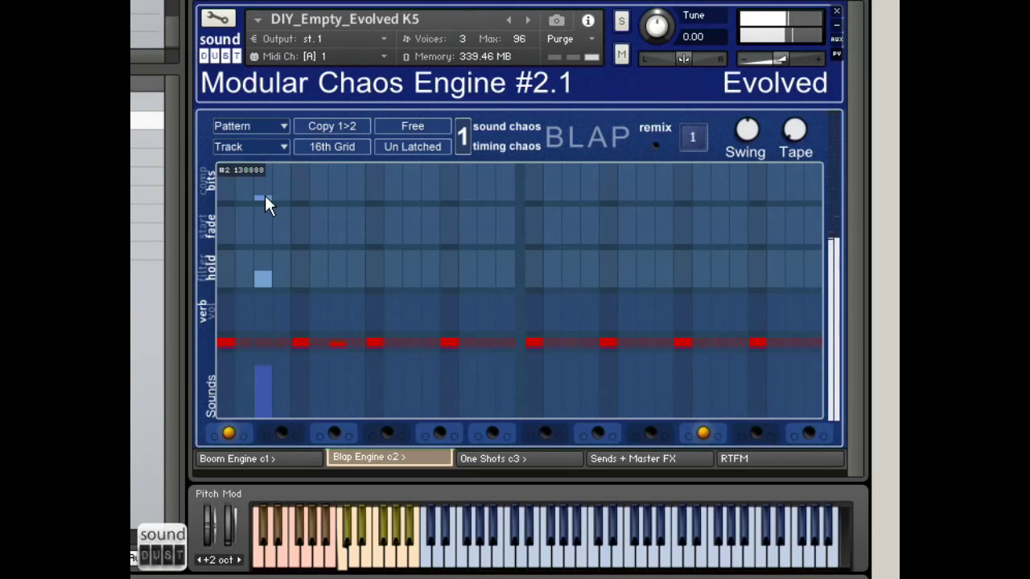
click(265, 271)
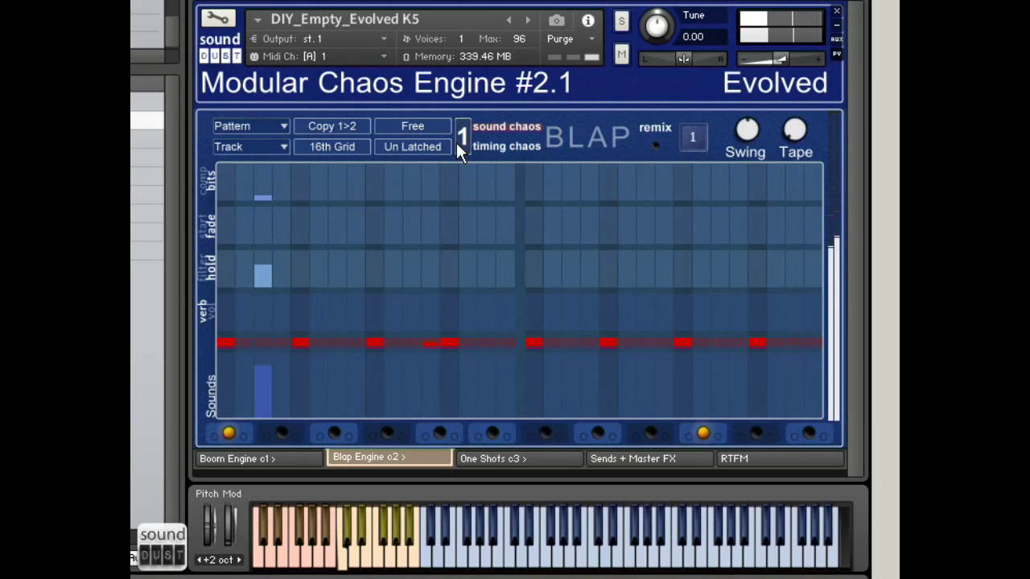
click(501, 127)
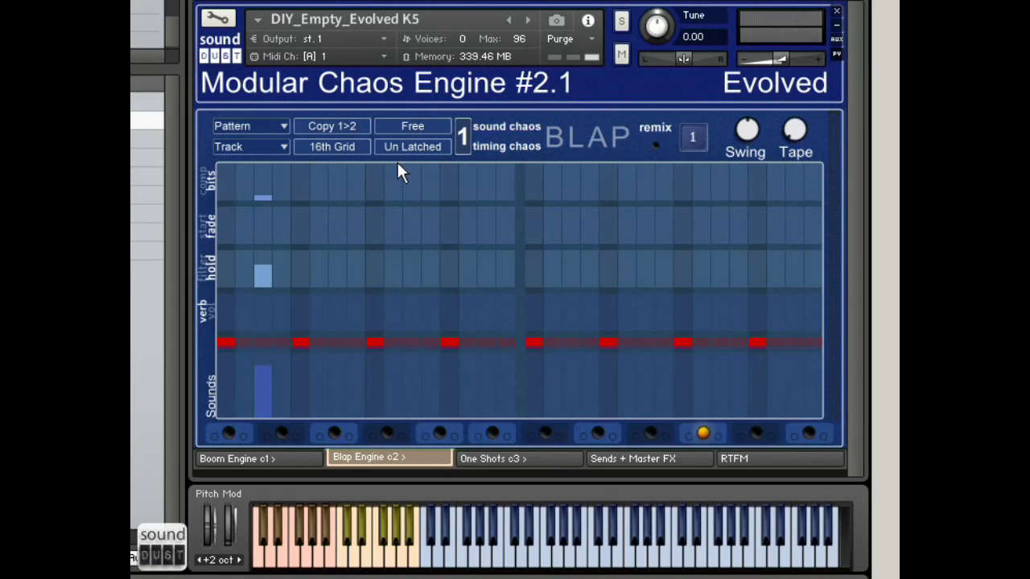
click(496, 148)
click(799, 142)
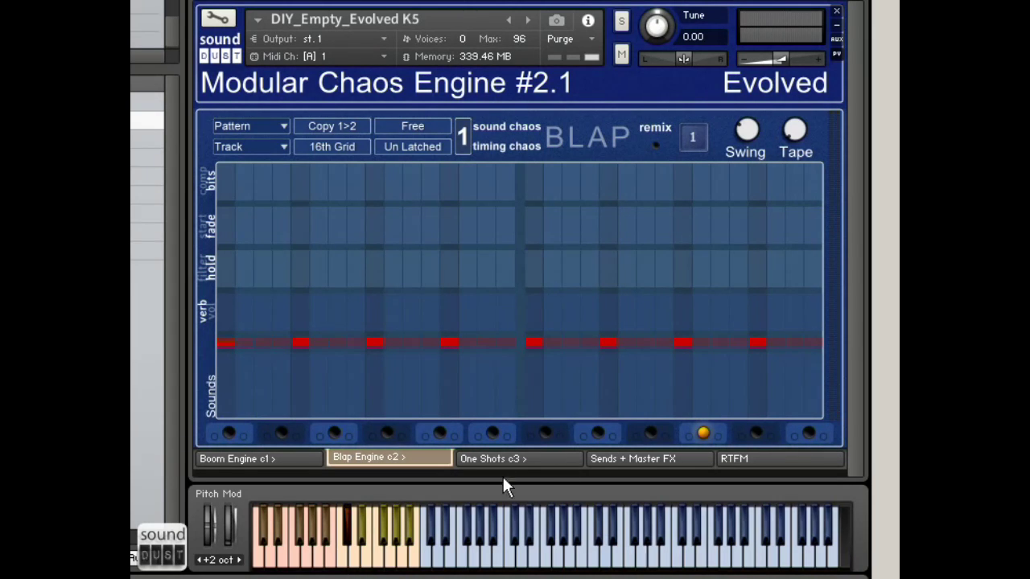
Draw Sounds bars on steps 5, 9 and 10, plus a rising run on steps 13 to 16.
click(299, 392)
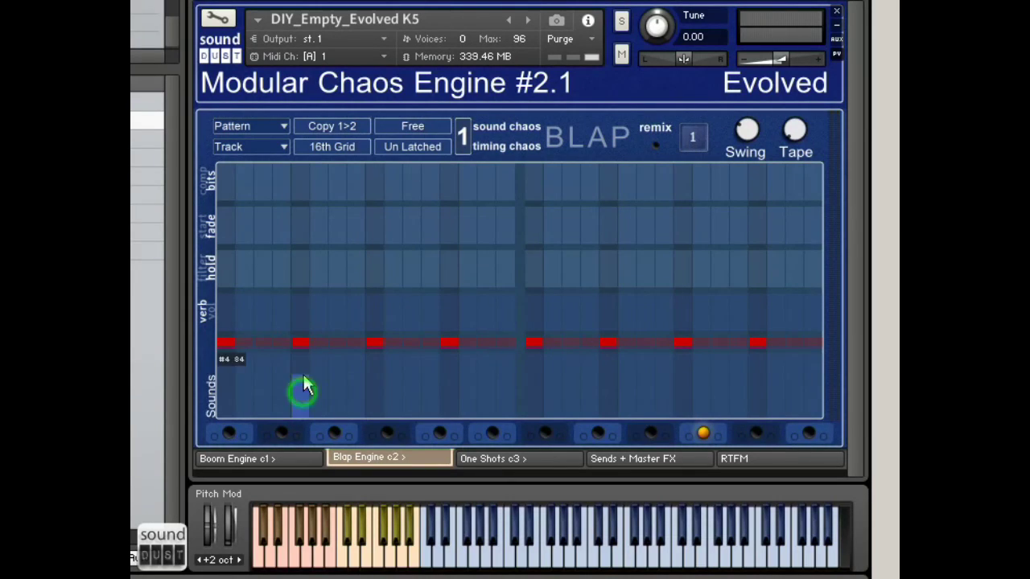
click(382, 387)
drag(451, 370, 507, 357)
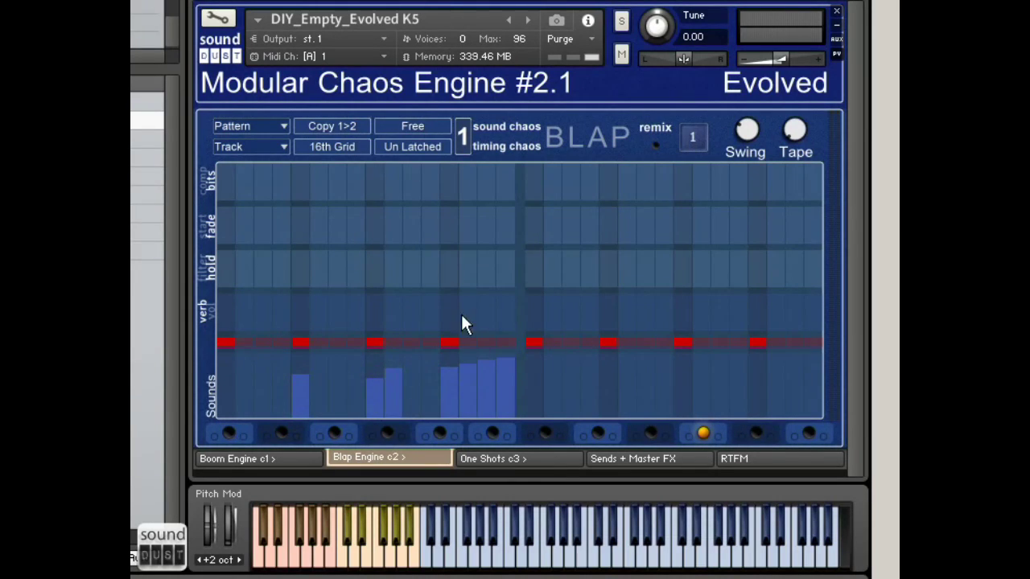
click(448, 342)
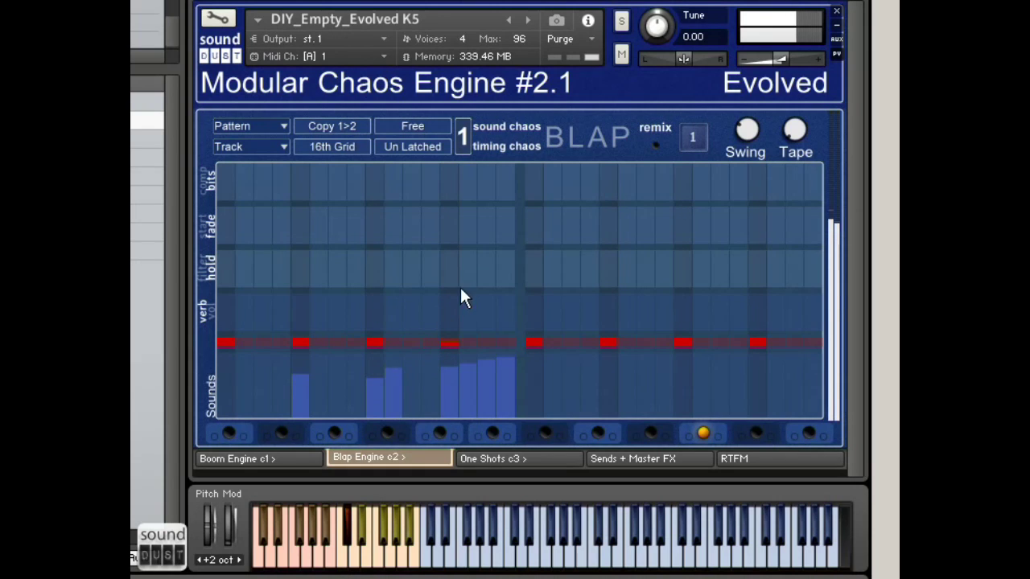
Add hold bars on step 5 and steps 13 to 16, and reshape the Sounds bars on steps 14 to 16 into a descending run.
drag(448, 270, 507, 278)
mouse_move(471, 384)
mouse_down()
mouse_move(501, 403)
mouse_move(478, 396)
mouse_up()
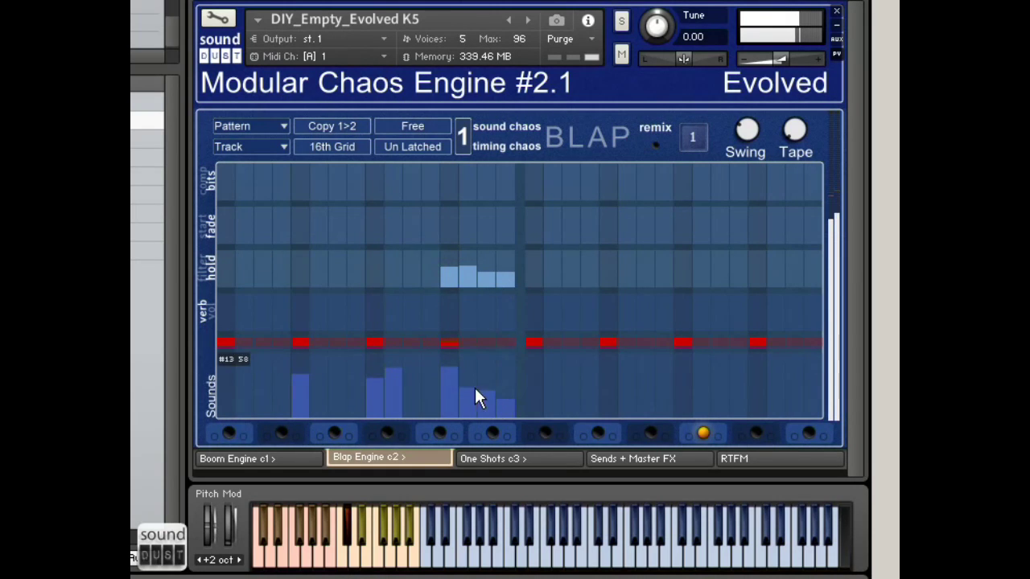
click(303, 276)
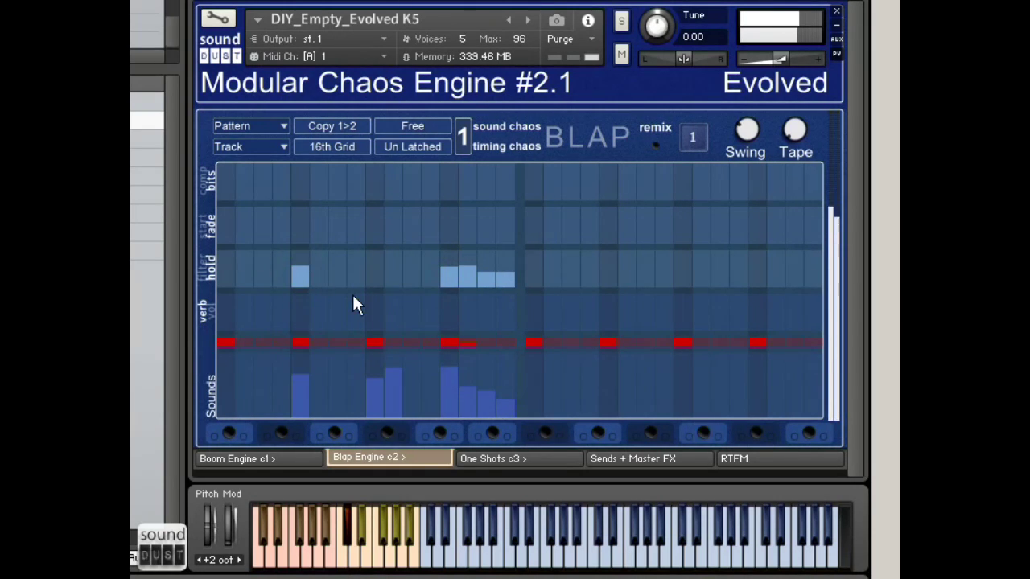
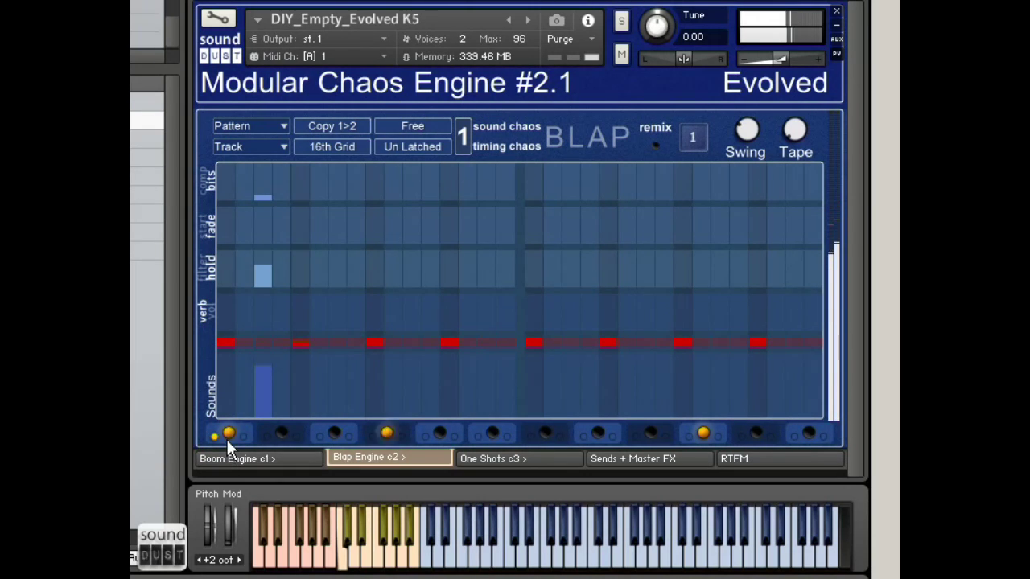
In the first pattern slot, remove the Sounds bars on steps 4, 7, 11 and 15 and lower those on steps 3 and 6.
drag(265, 402, 281, 434)
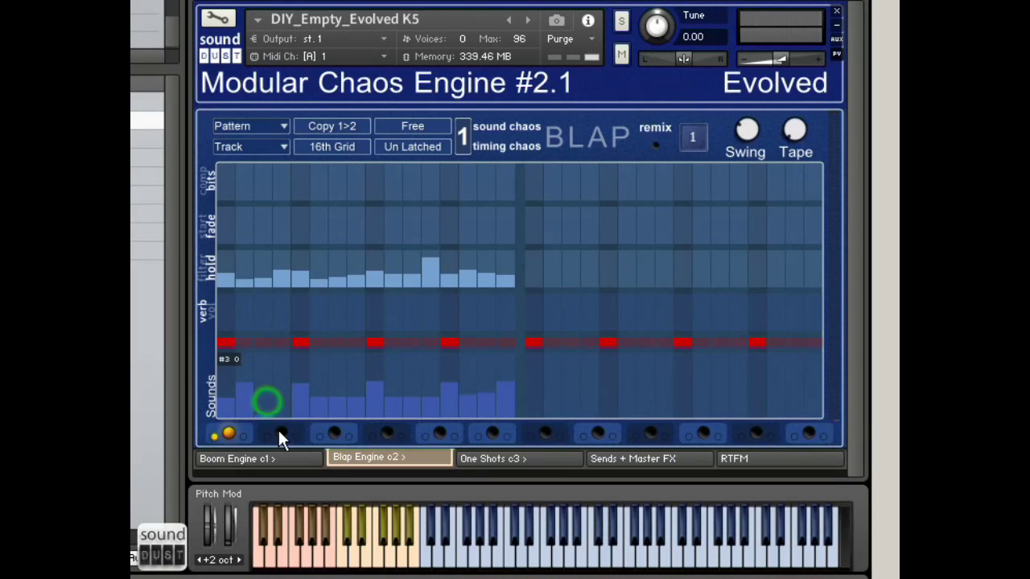
drag(329, 402, 341, 430)
click(412, 407)
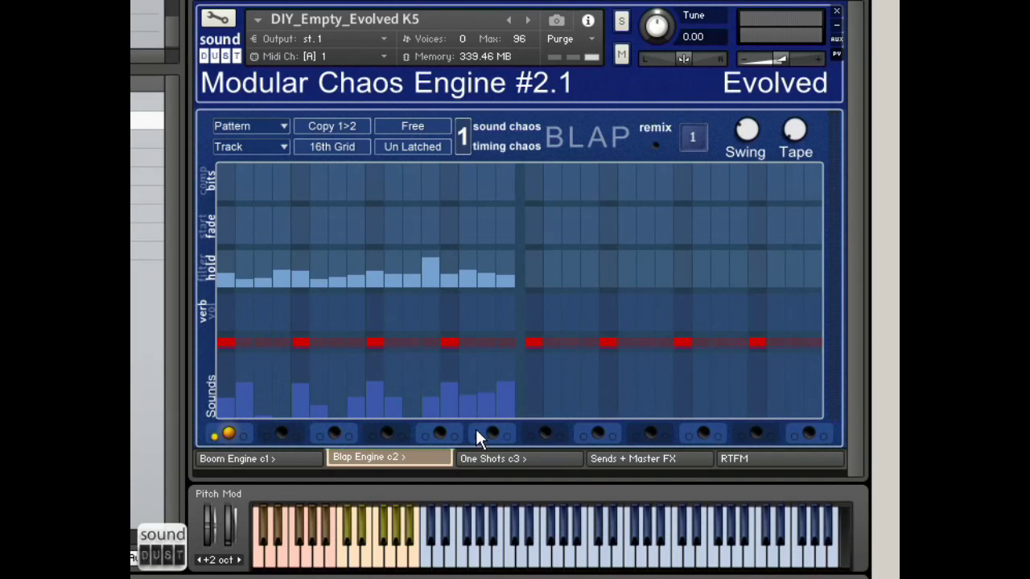
drag(487, 403, 490, 420)
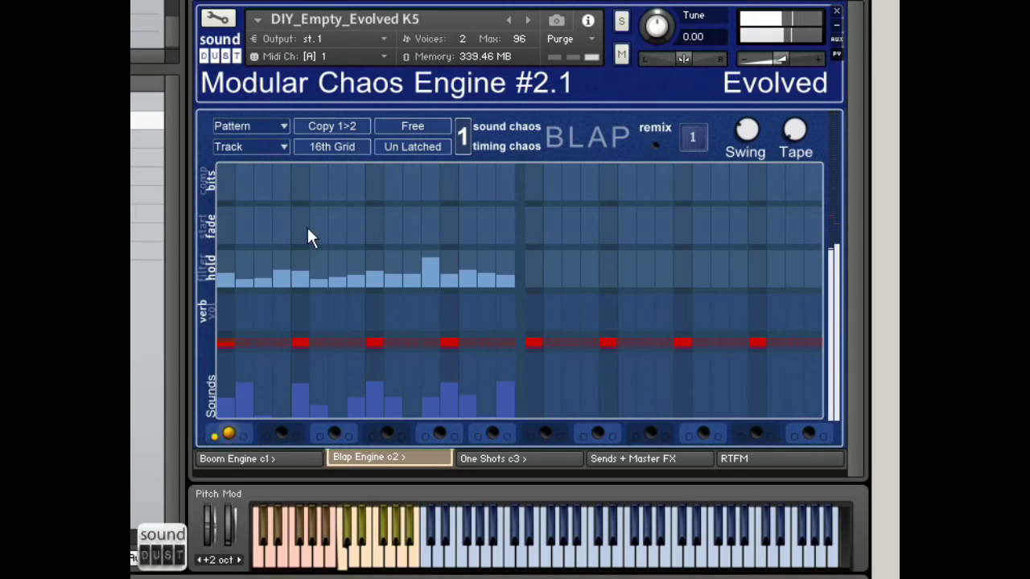
Lower the Sounds bars on steps 5, 9, 13 and 16, and shorten the hold bar on step 12.
drag(304, 385, 306, 402)
drag(456, 387, 456, 400)
drag(370, 395, 375, 410)
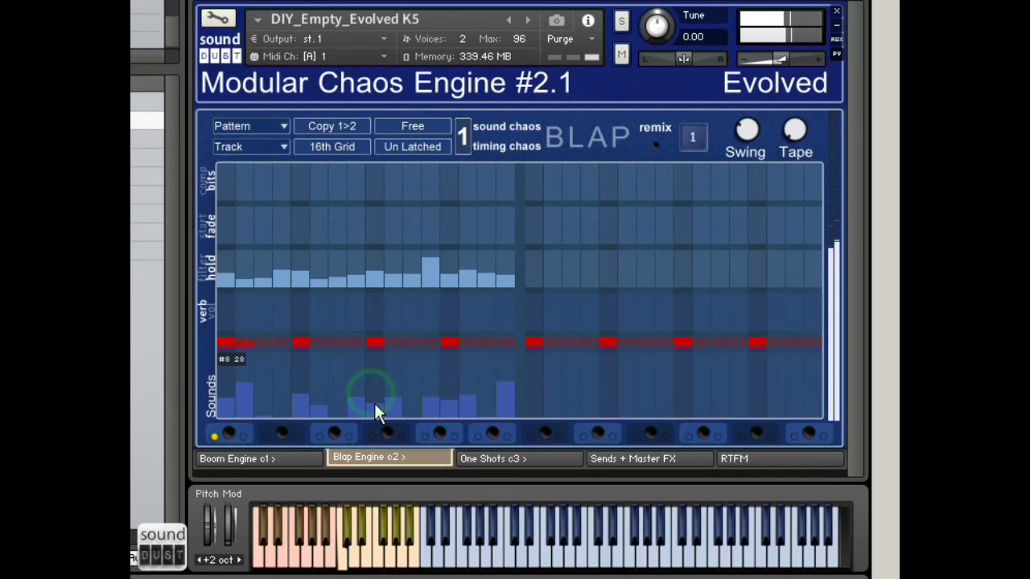
drag(503, 386, 508, 391)
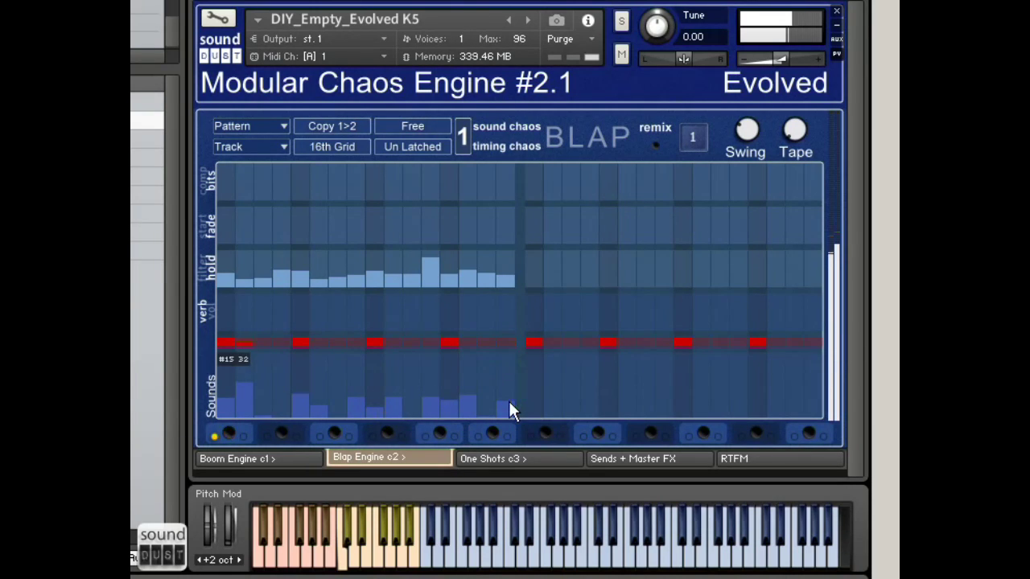
drag(429, 268, 453, 270)
click(430, 282)
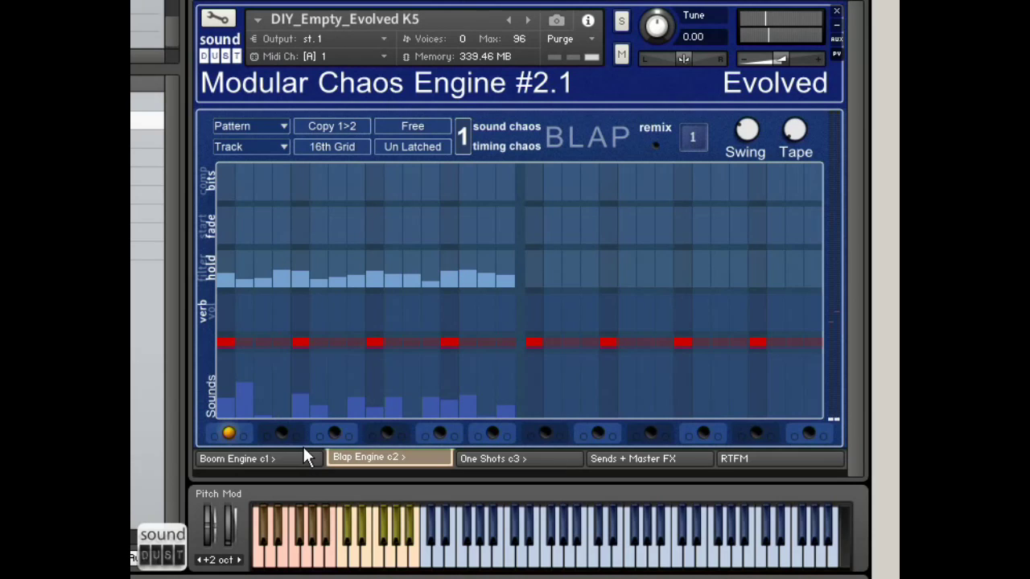
click(342, 555)
drag(386, 559, 328, 561)
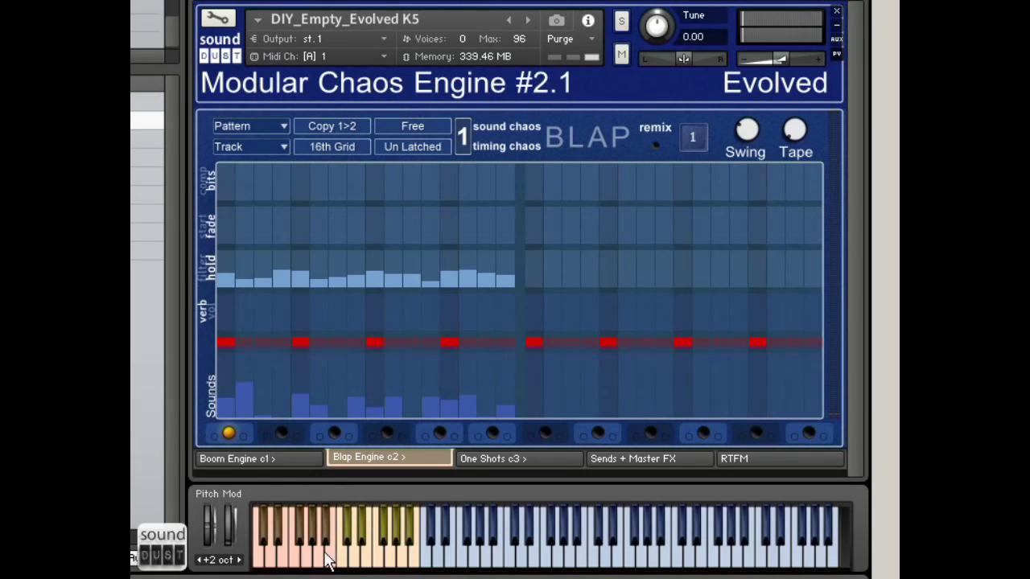
Open the Boom Engine, select its first pattern slot and add full-height Sounds bars on steps 1, 5, 9 and 13.
click(250, 465)
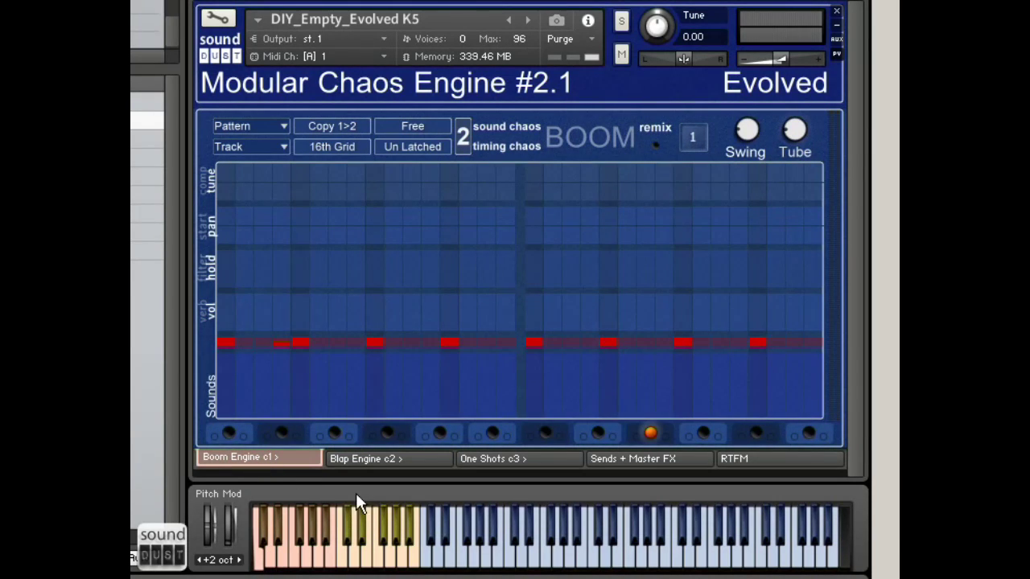
click(266, 555)
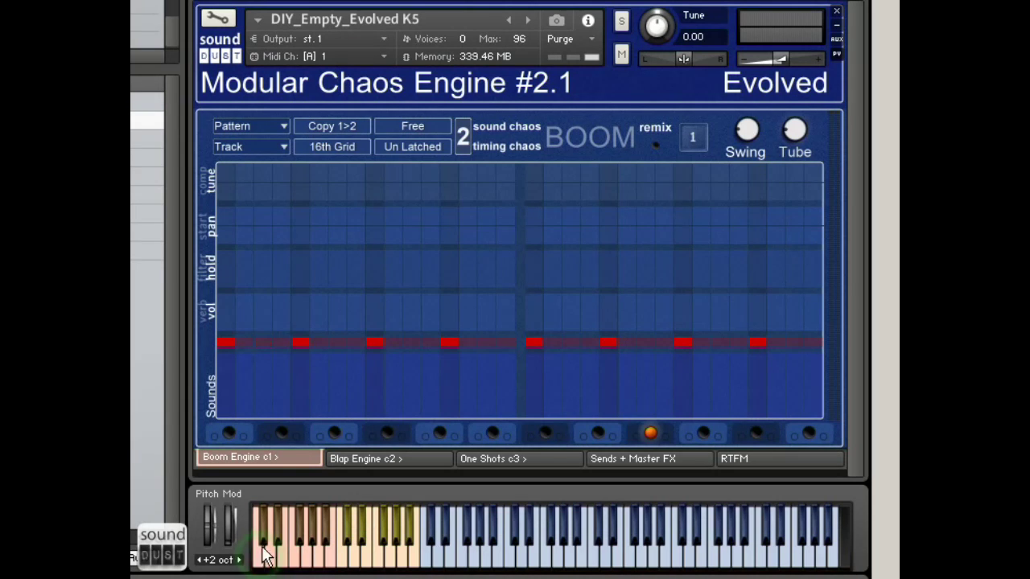
click(226, 433)
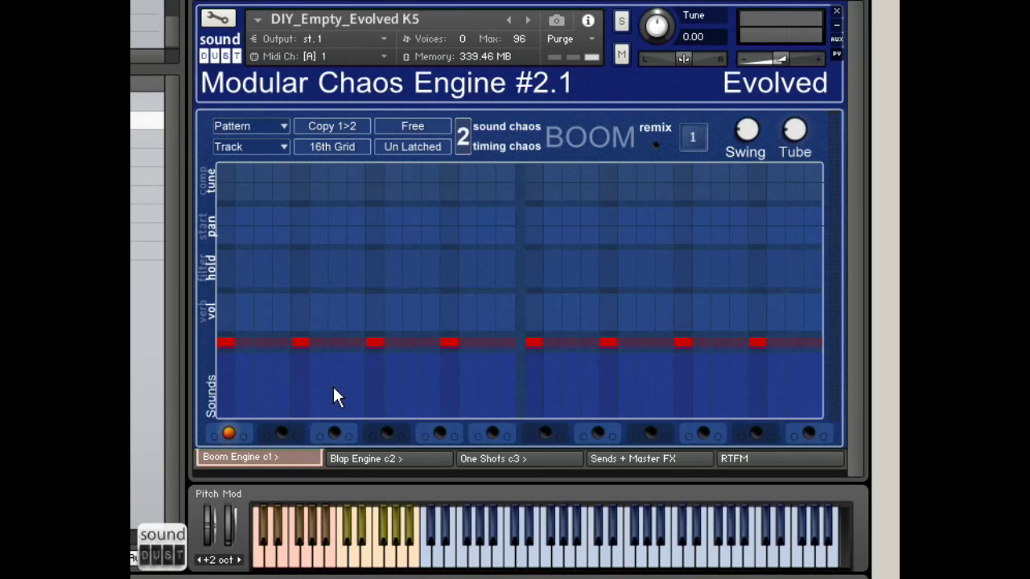
click(228, 410)
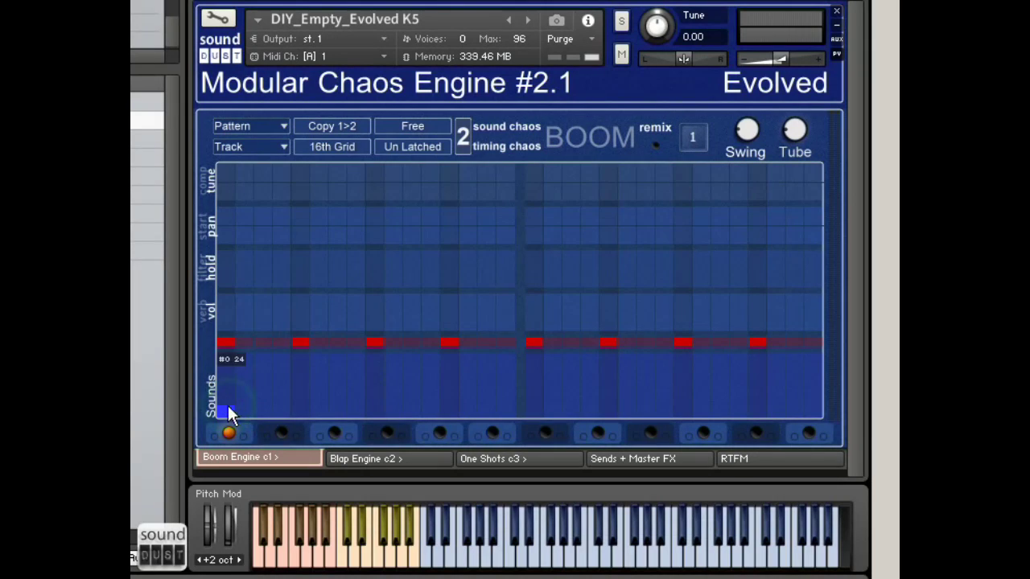
mouse_move(228, 409)
mouse_down()
mouse_move(225, 313)
mouse_move(289, 378)
mouse_move(320, 315)
mouse_move(377, 357)
mouse_up()
click(448, 356)
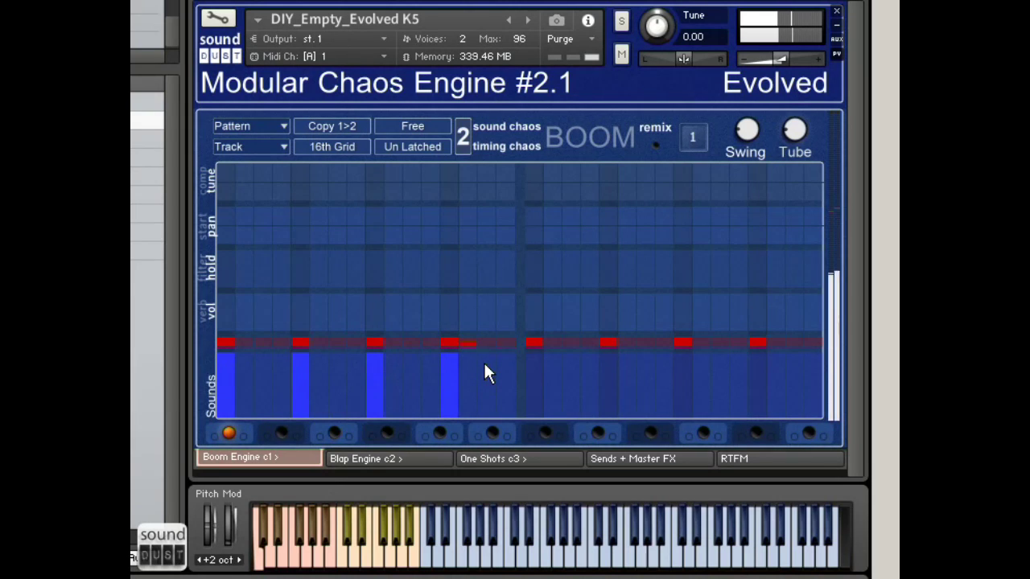
Set the number beside the sound and timing chaos options to 1, and slightly lower the Sounds bars on steps 5 and 13.
click(465, 139)
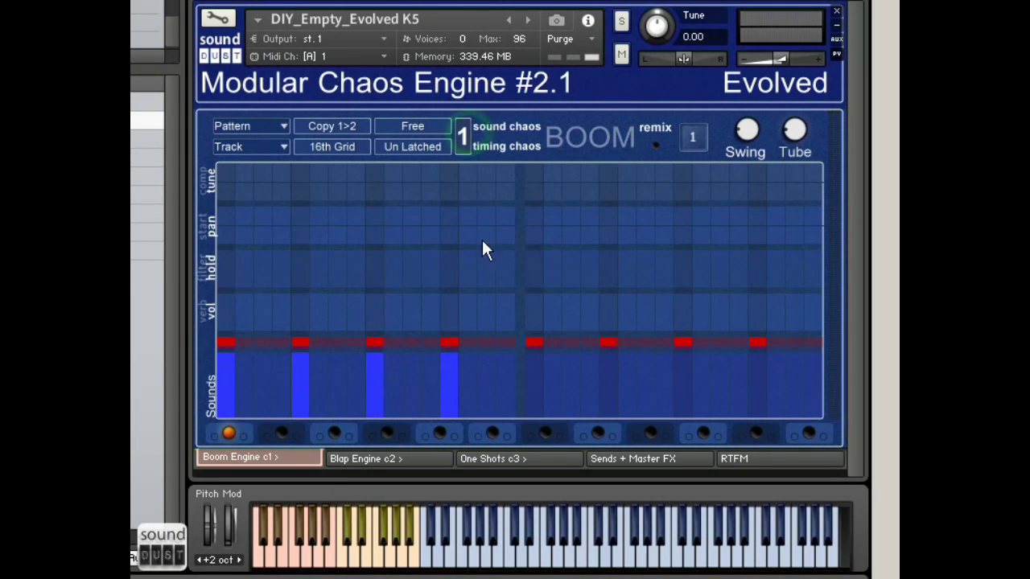
click(300, 362)
click(447, 361)
drag(448, 361, 452, 363)
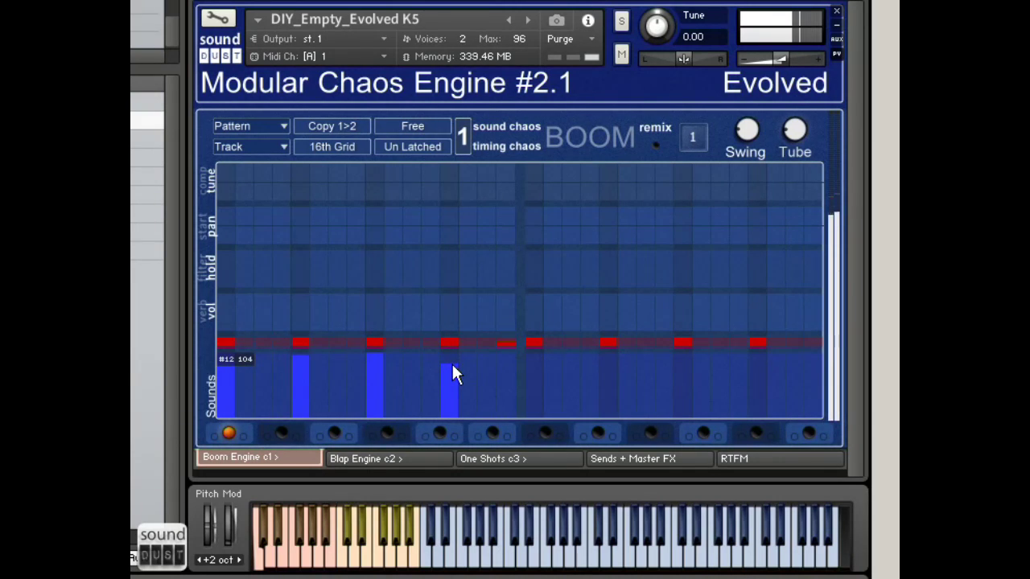
drag(453, 370, 455, 369)
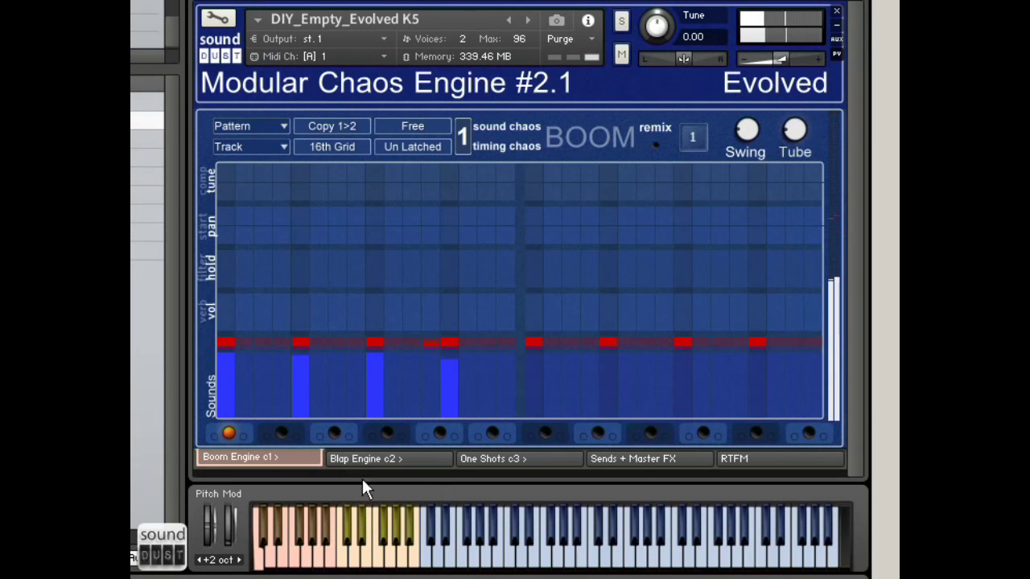
Add a full-height Sounds bar on step 3 and remove the one on step 5.
click(263, 376)
click(296, 371)
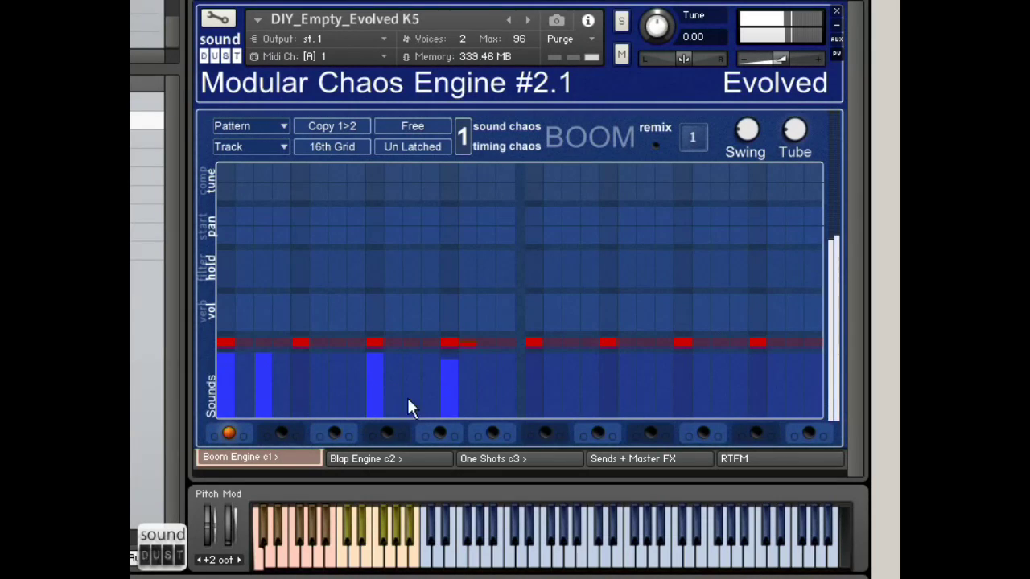
Select the second Boom Engine pattern slot and add full-height Sounds bars on steps 5 and 15.
click(281, 433)
click(298, 361)
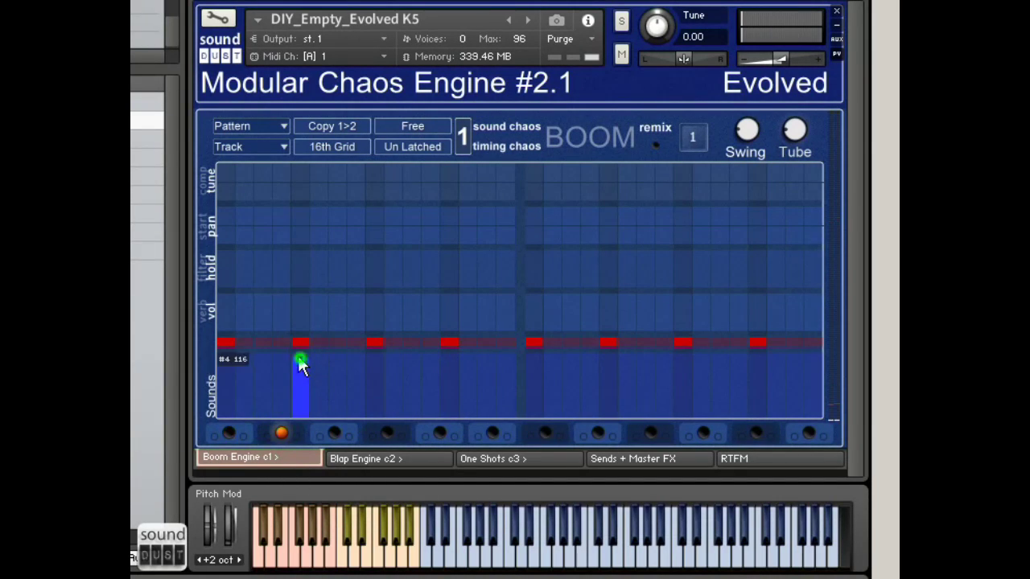
click(489, 359)
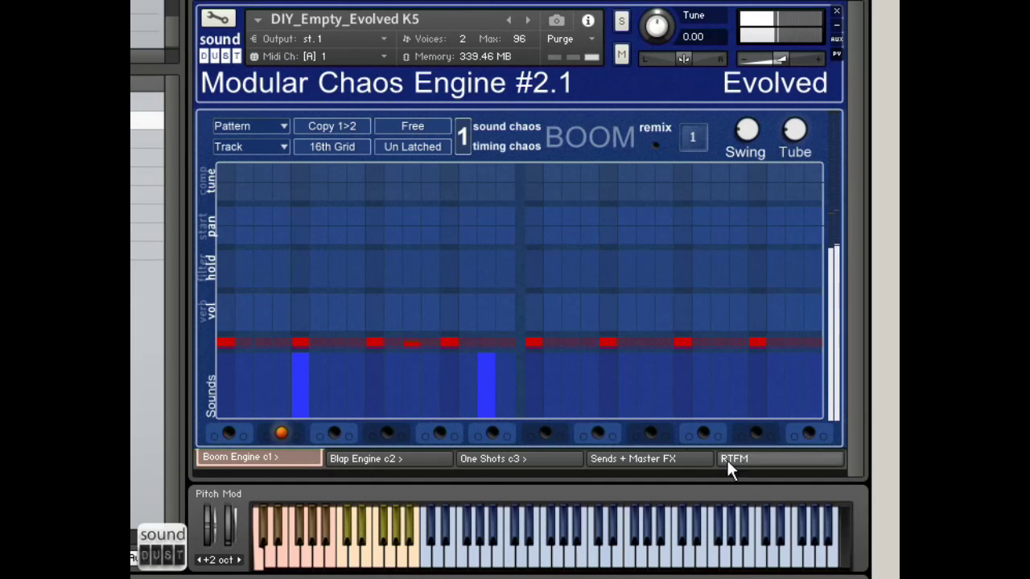
In the seventh Boom Engine slot, fill steps 1 to 16 with full-height Sounds bars and draw hold, pan and gradually rising tune bars.
click(546, 434)
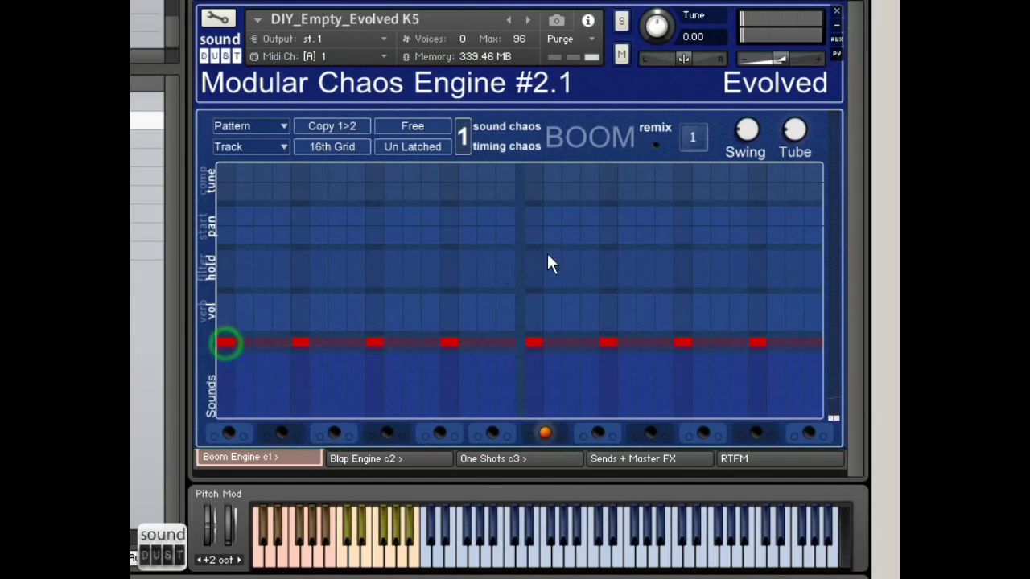
mouse_move(252, 361)
mouse_down()
mouse_move(225, 360)
mouse_move(641, 294)
mouse_up()
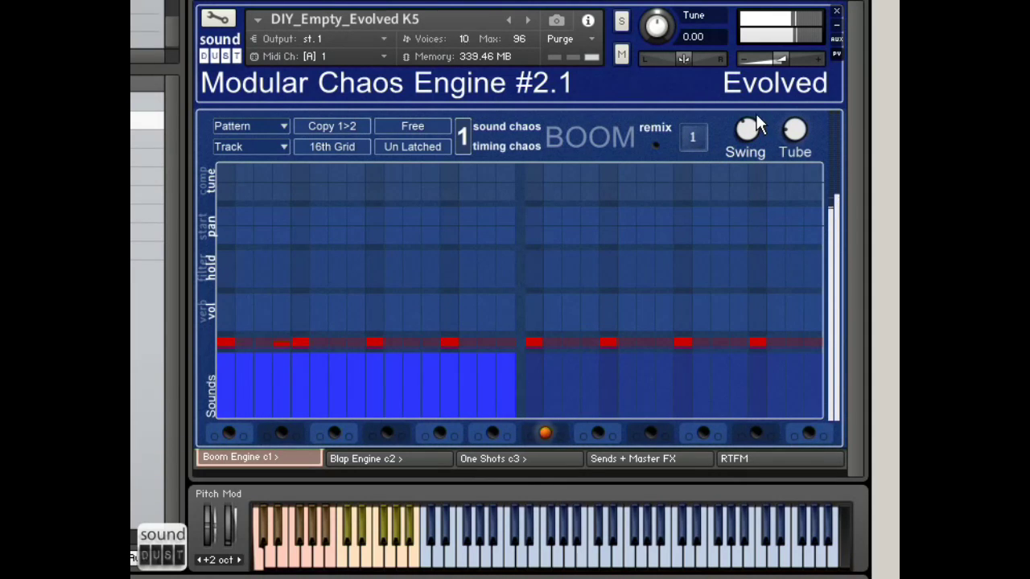
mouse_move(230, 290)
mouse_down()
mouse_move(507, 289)
mouse_move(510, 278)
mouse_up()
mouse_move(204, 227)
mouse_down()
mouse_move(301, 242)
mouse_move(496, 239)
mouse_up()
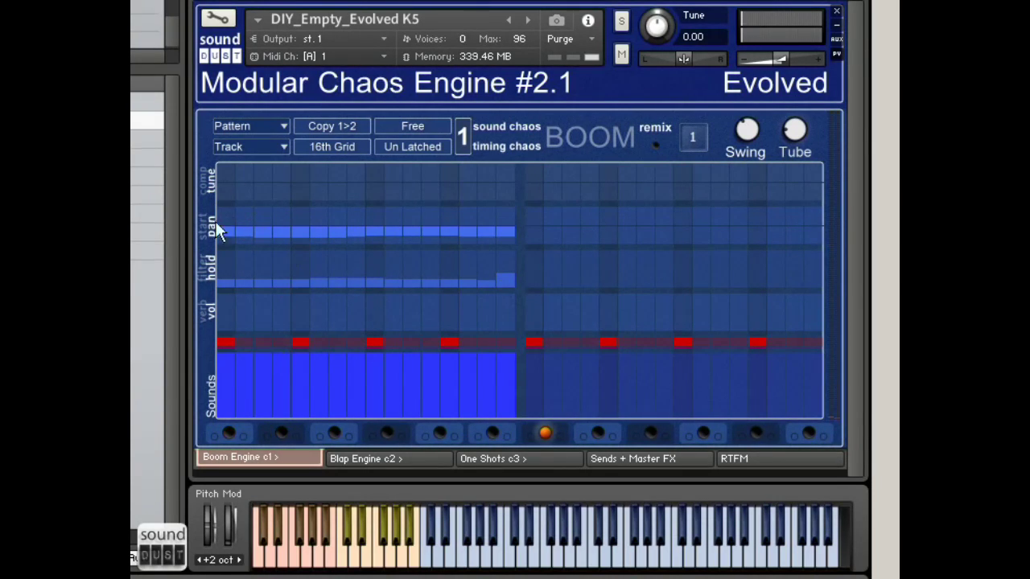
drag(232, 179, 501, 169)
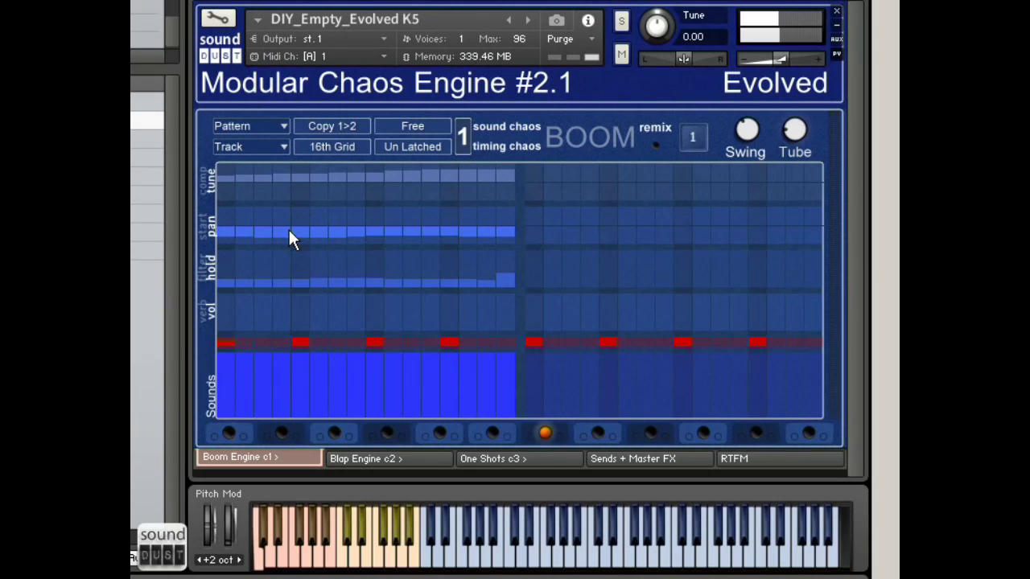
Try the Boom Engine's Tube effect at a raised amount, compare it with Tranny, and leave the effect on Tranny.
click(798, 149)
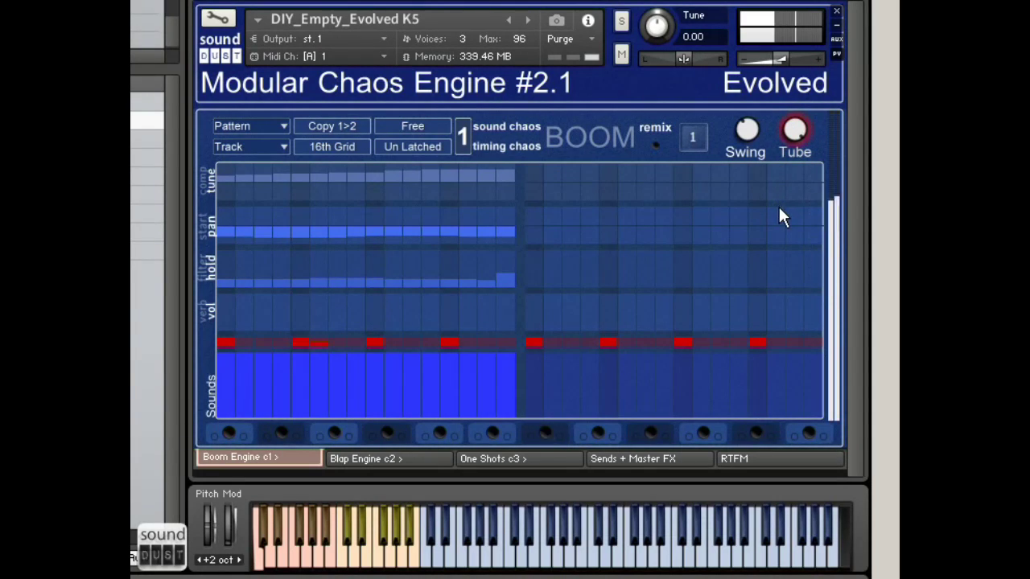
click(791, 161)
click(790, 155)
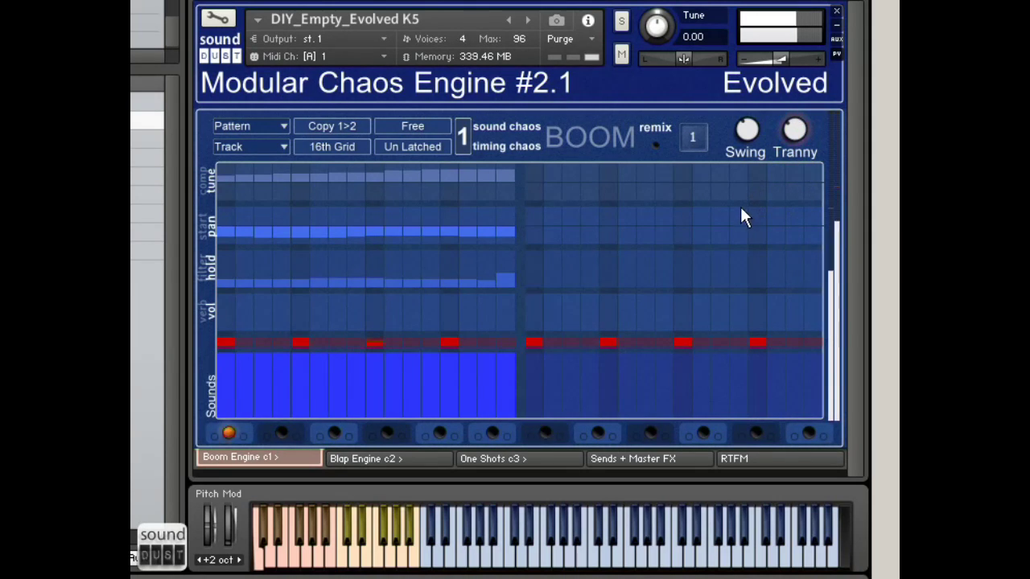
click(796, 150)
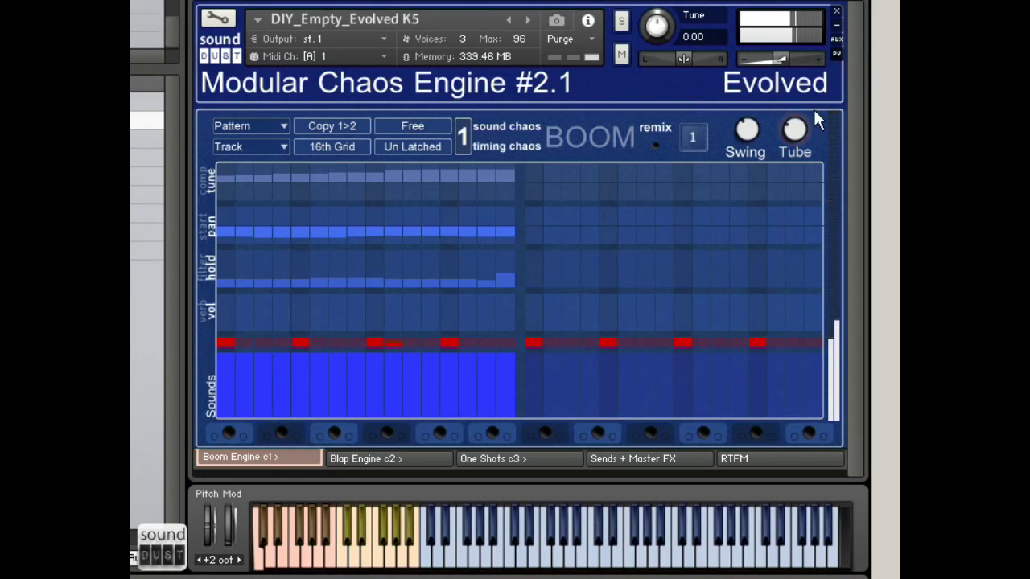
click(794, 153)
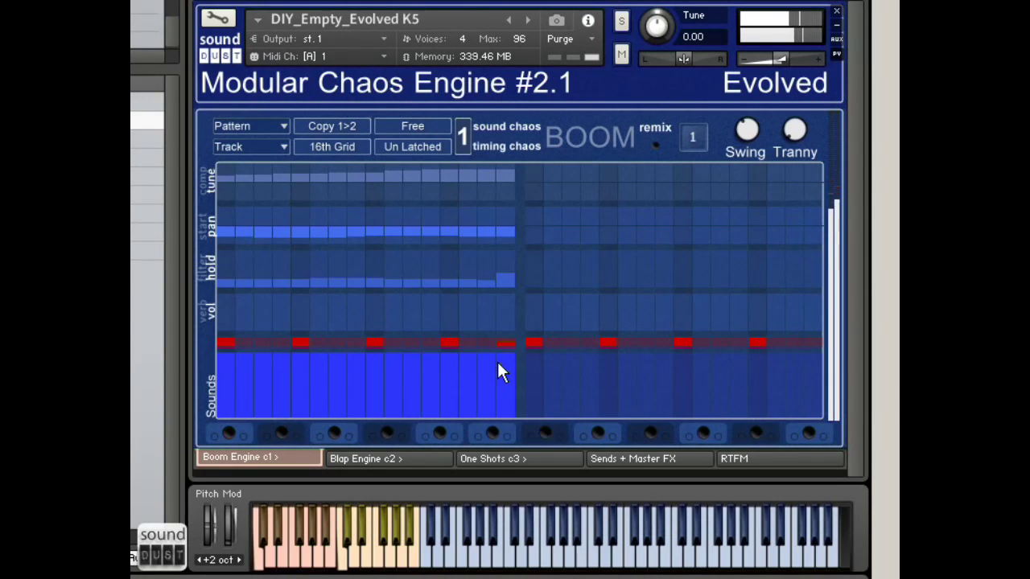
Clear the first Blap Engine slot's Sounds bars, and give step 3 of the tenth slot low Sounds and bits bars with a hold bar.
click(396, 454)
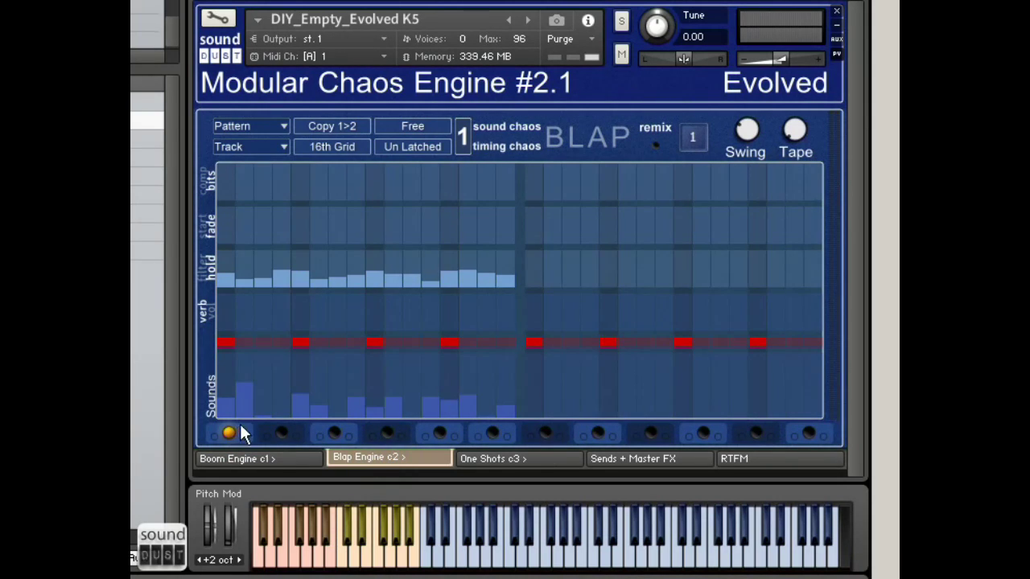
click(241, 397)
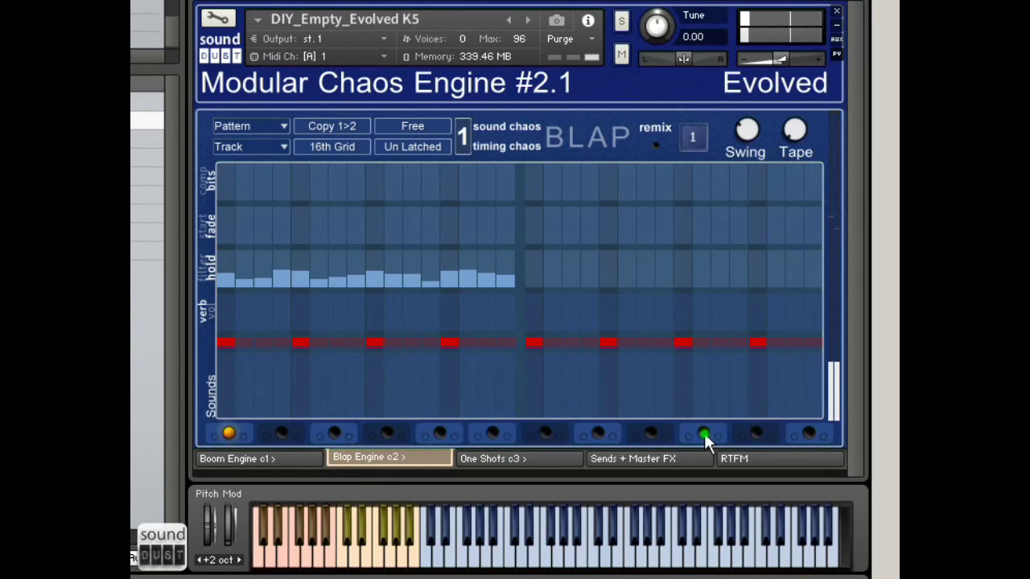
click(250, 393)
drag(263, 381, 273, 424)
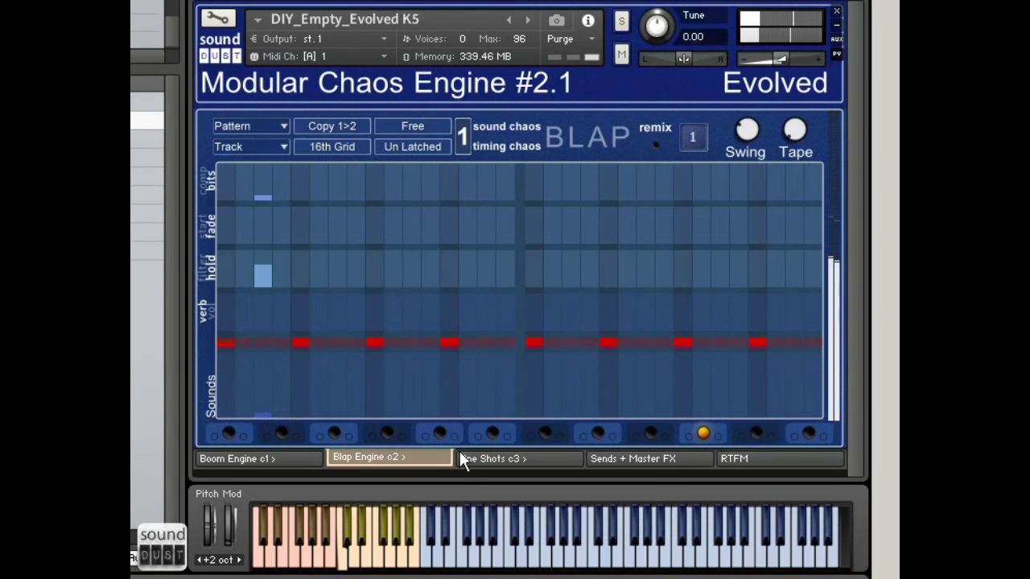
In the fourth Blap Engine slot, add Sounds and hold bars on steps 5 and 13, with the step 13 Sounds bar very low.
click(387, 433)
drag(306, 368, 306, 394)
drag(297, 279, 293, 317)
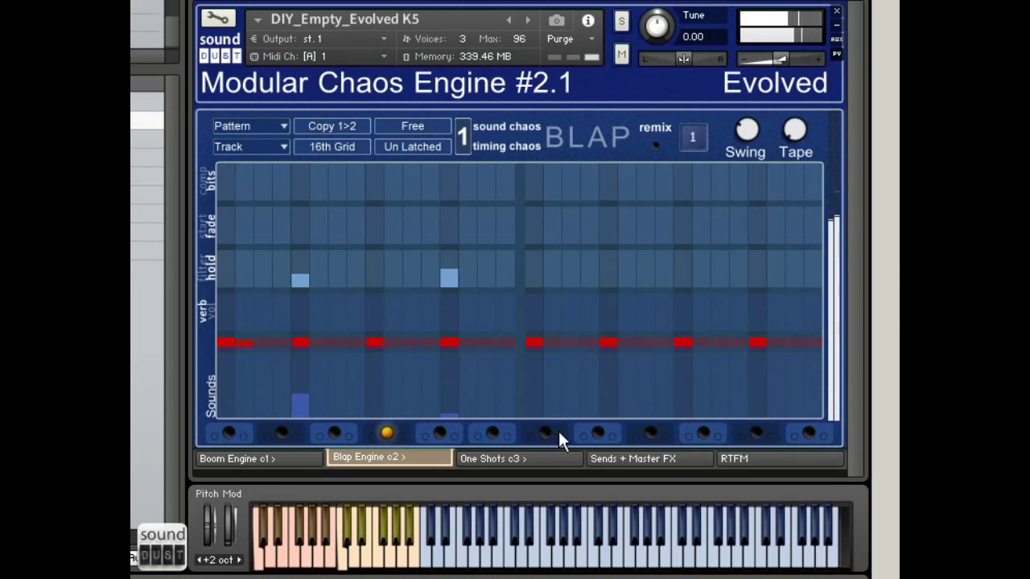
In the eighth Blap Engine slot, draw rising Sounds bars on steps 6 to 8 and hold bars on steps 6 to 9.
click(597, 429)
drag(320, 396, 358, 381)
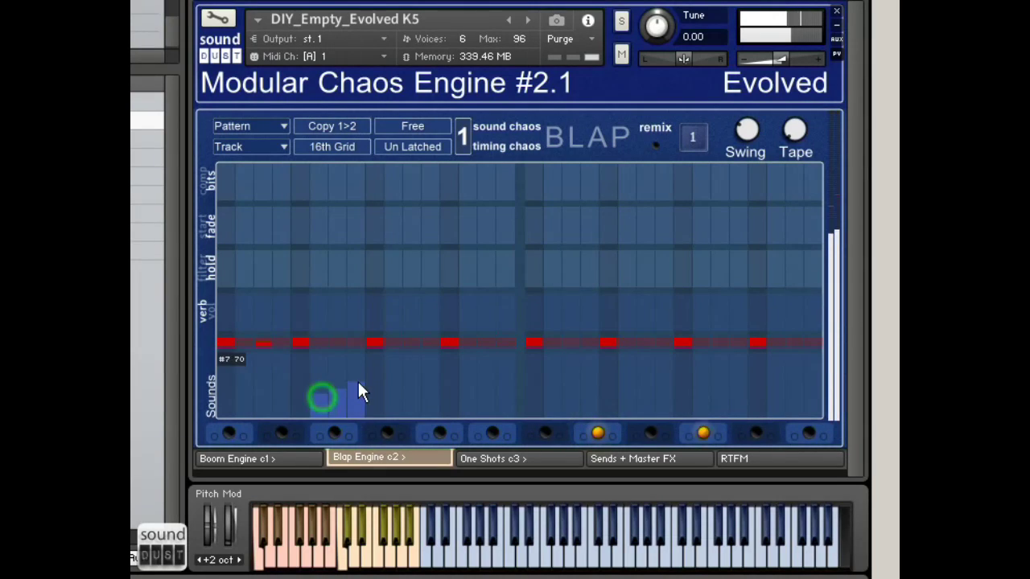
mouse_move(317, 288)
mouse_down()
mouse_move(375, 284)
mouse_move(357, 281)
mouse_move(379, 290)
mouse_move(333, 274)
mouse_move(337, 266)
mouse_up()
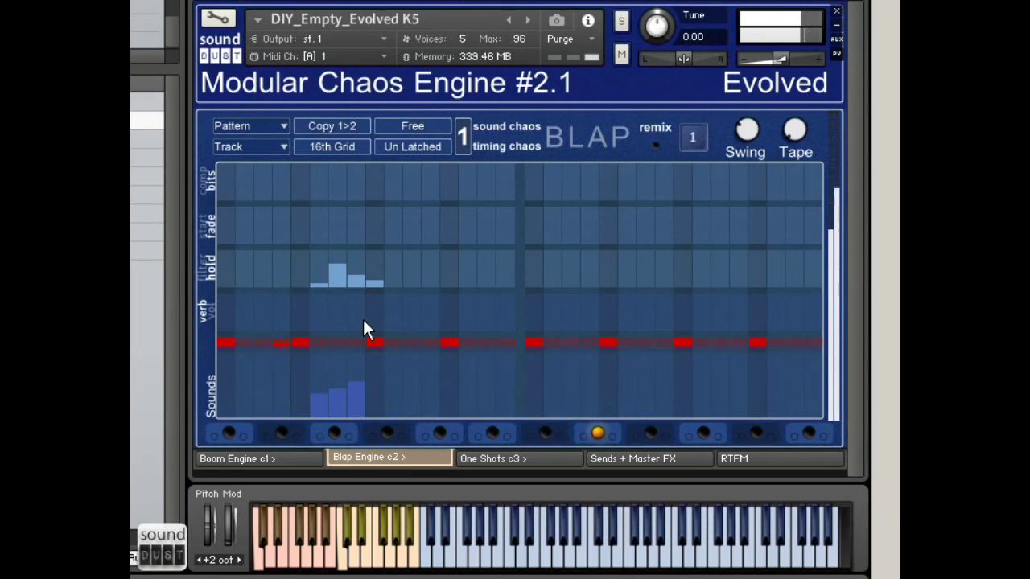
Add a tall bits bar on step 7, lower that step's hold bar, and draw verb bars on steps 7 and 8.
click(333, 187)
click(341, 272)
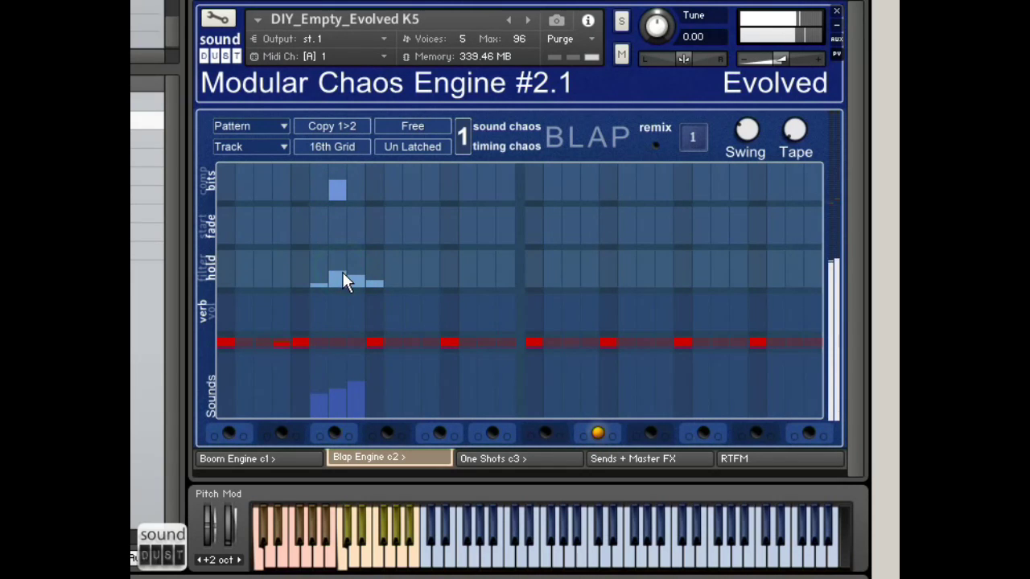
drag(333, 187, 344, 170)
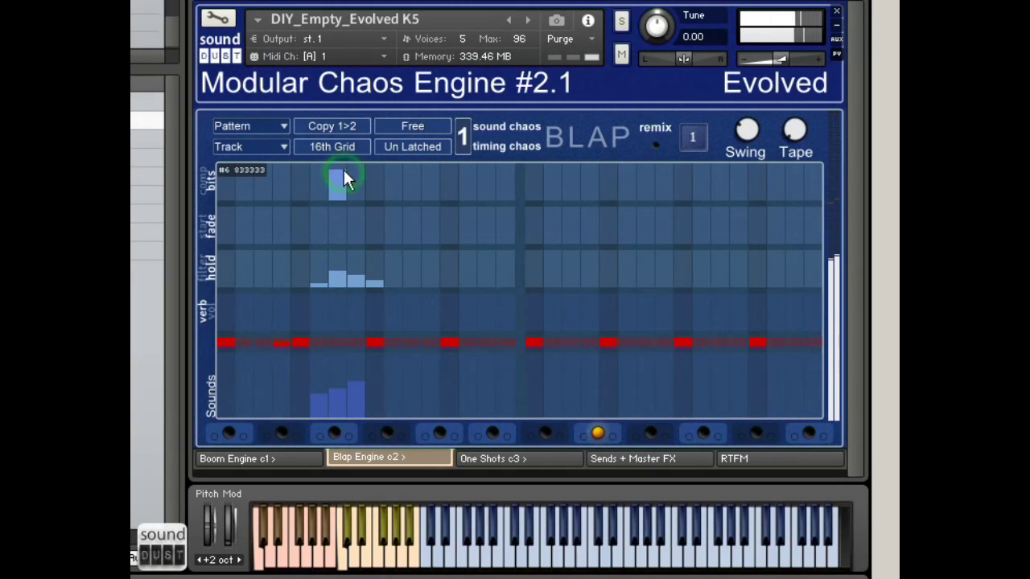
drag(343, 310, 354, 298)
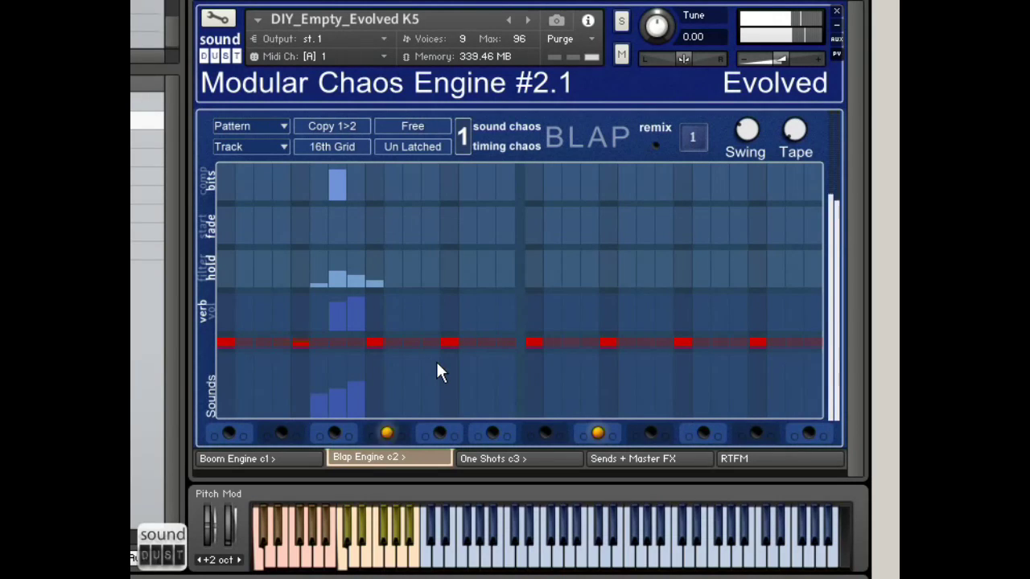
Examine the remix controls in the Boom Engine and the Blap Engine, ending on the Boom Engine.
click(273, 457)
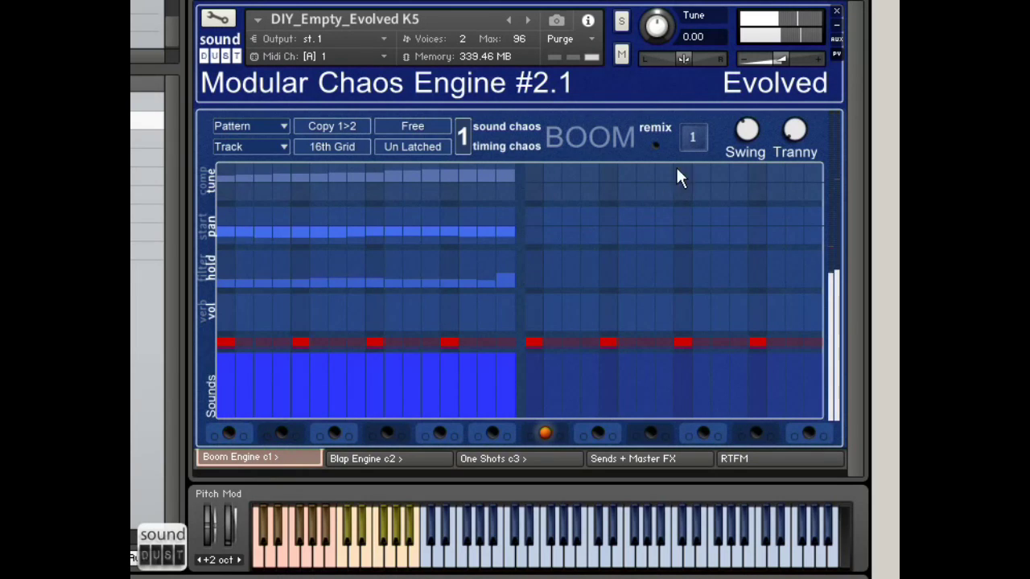
click(656, 145)
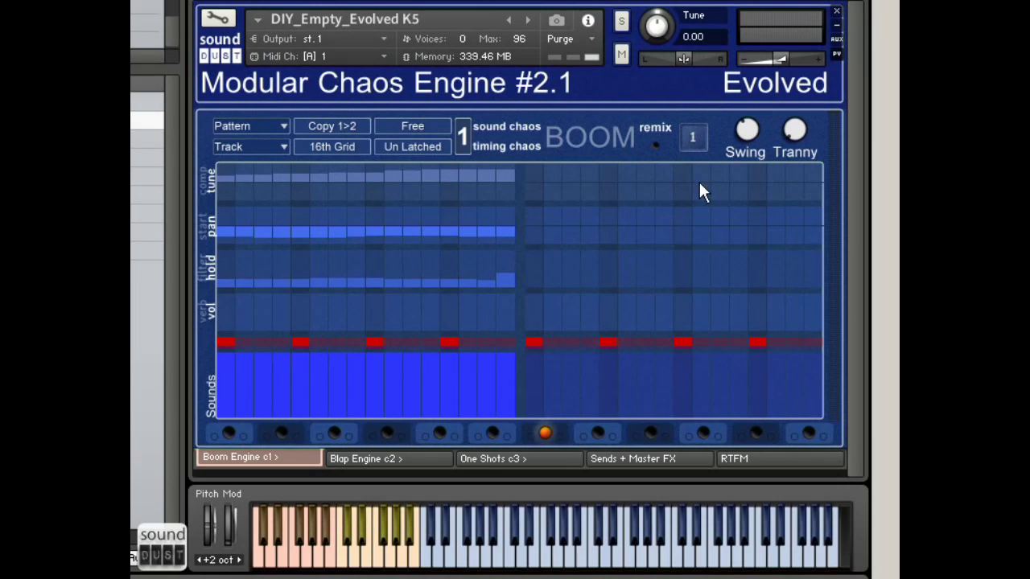
click(376, 460)
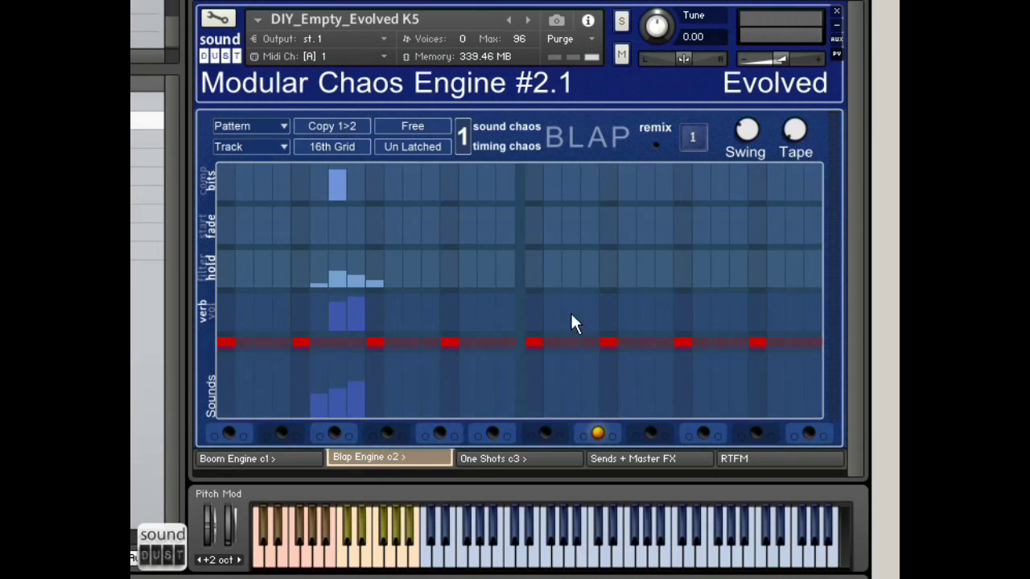
click(304, 464)
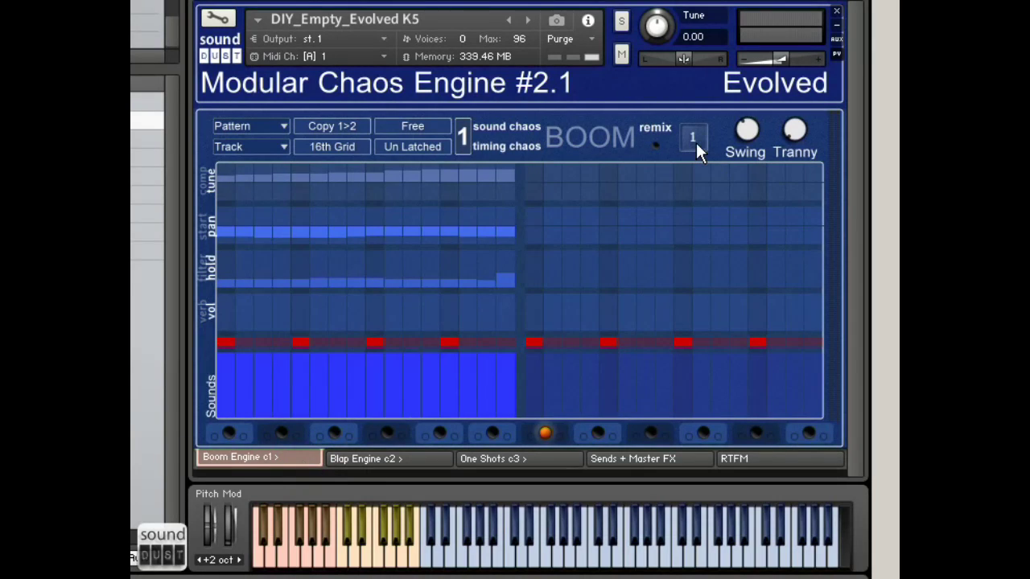
Play the Boom pattern with remix set to 1, and set the remix number to 13 and trigger it again.
key(space)
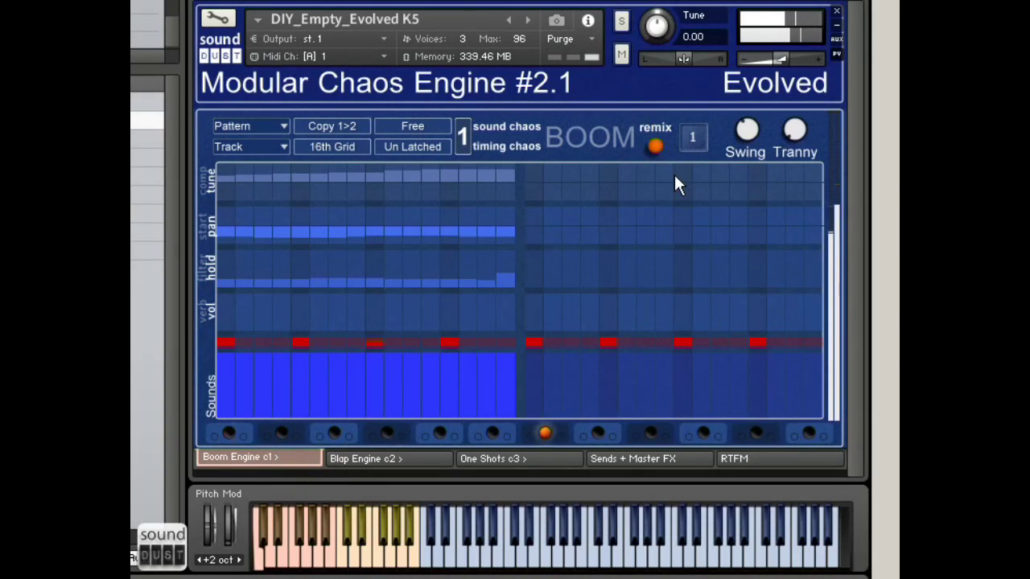
drag(690, 139, 659, 157)
click(658, 148)
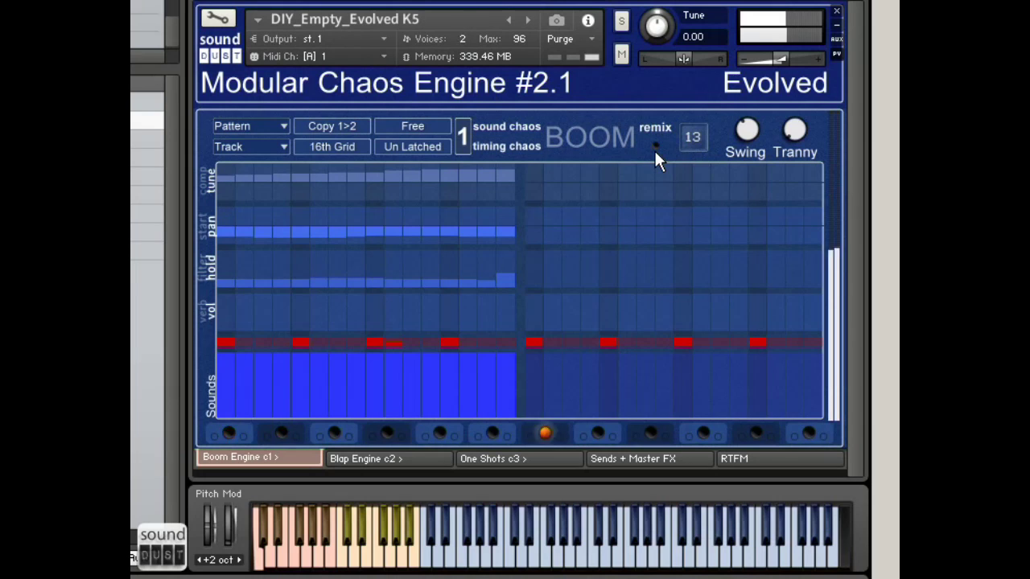
click(655, 149)
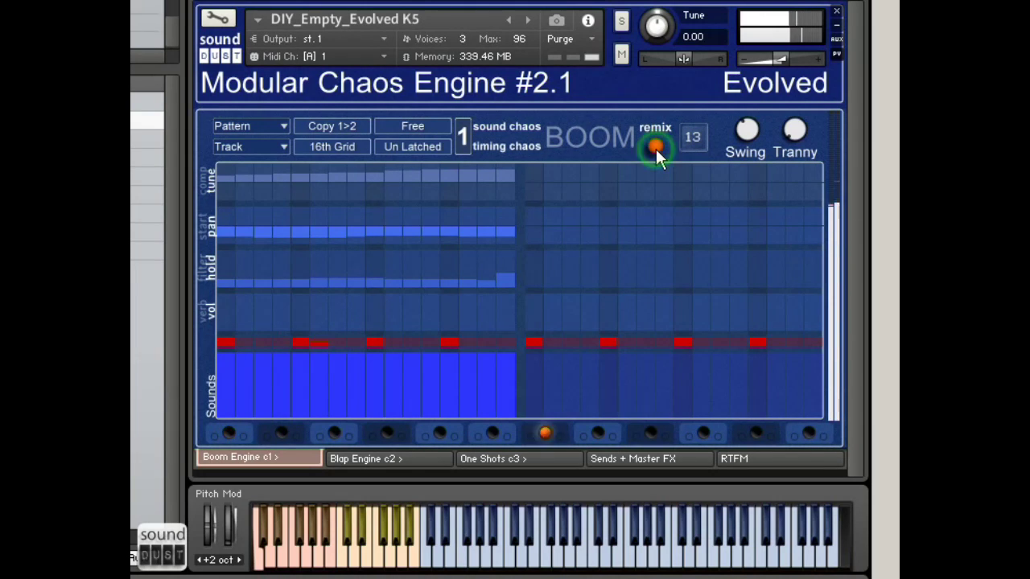
Trigger the Boom Engine's remix at number 14, raise the number to 18, and toggle sound chaos to hear its effect.
click(694, 137)
click(656, 146)
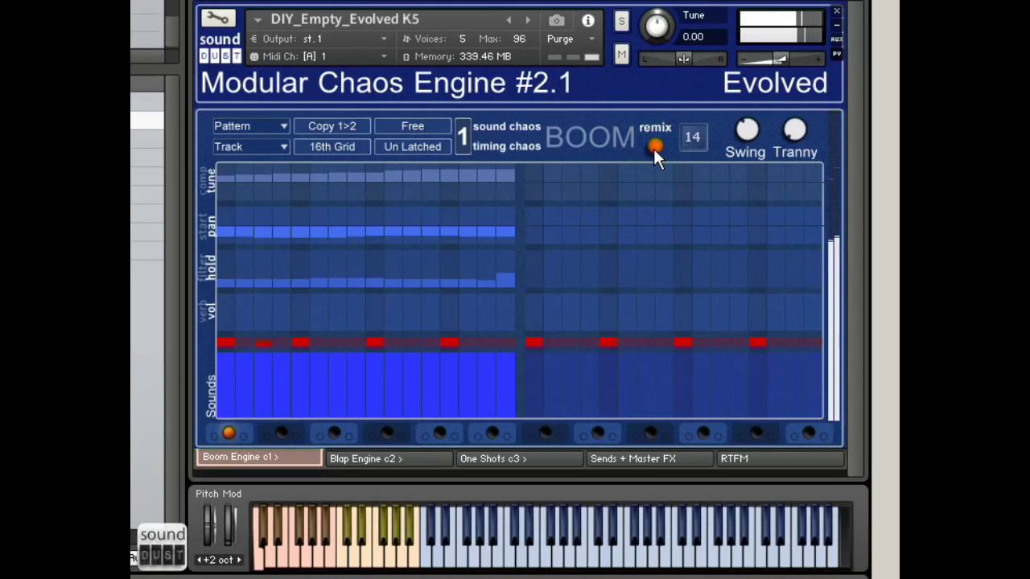
click(694, 137)
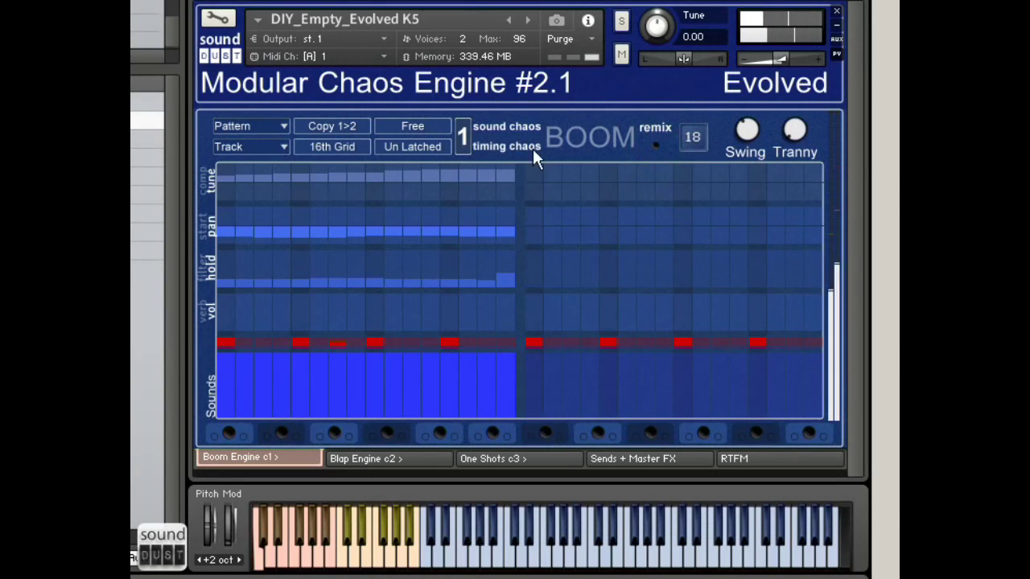
click(490, 129)
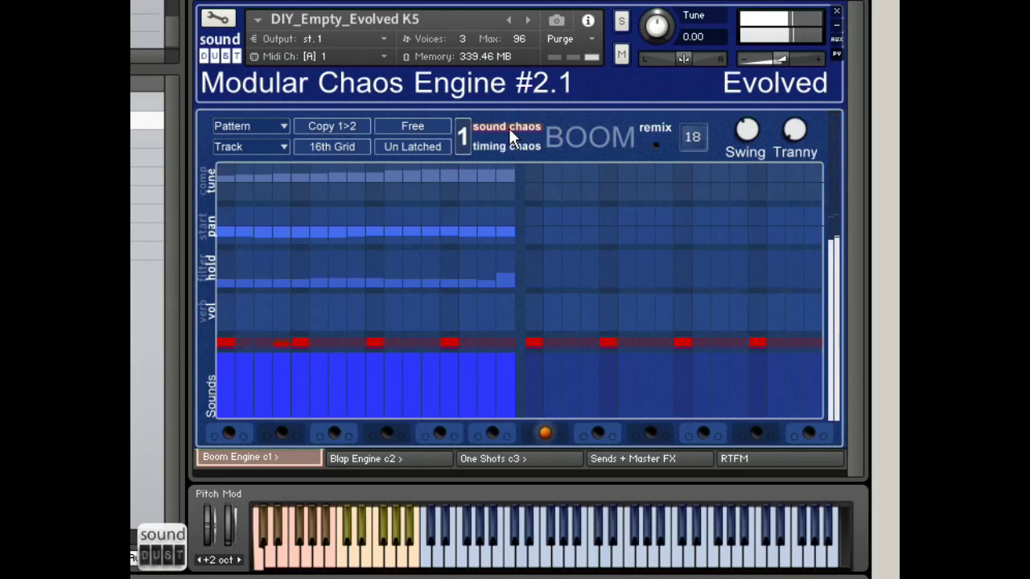
click(514, 127)
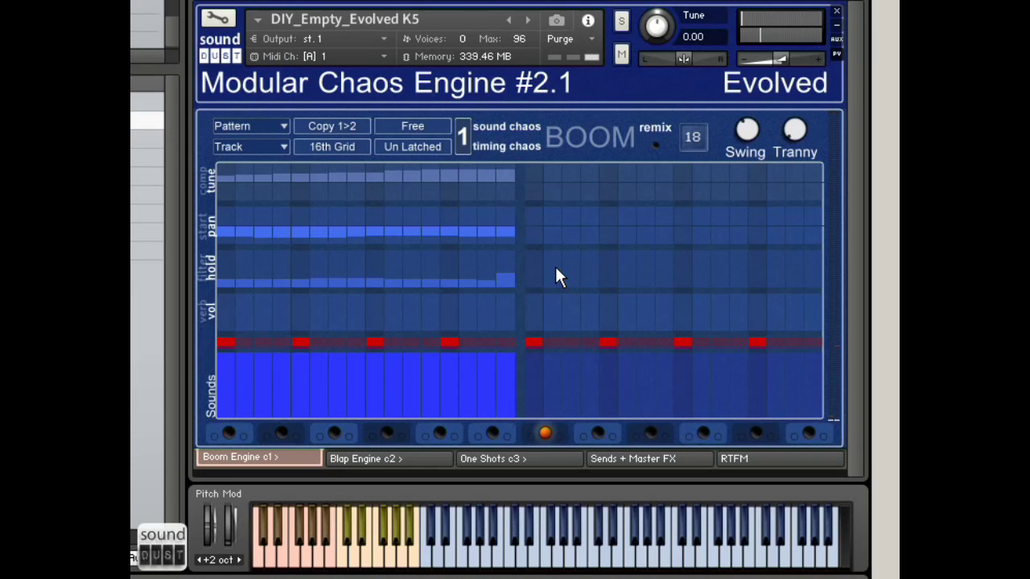
Open the One Shots page and audition one-shot sounds on the keyboard.
click(502, 461)
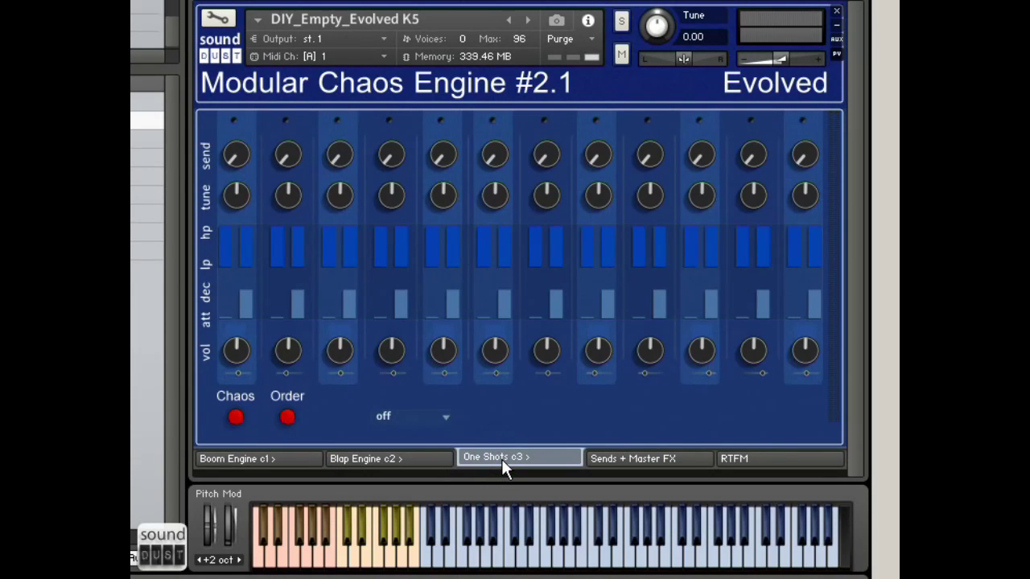
click(433, 556)
click(555, 544)
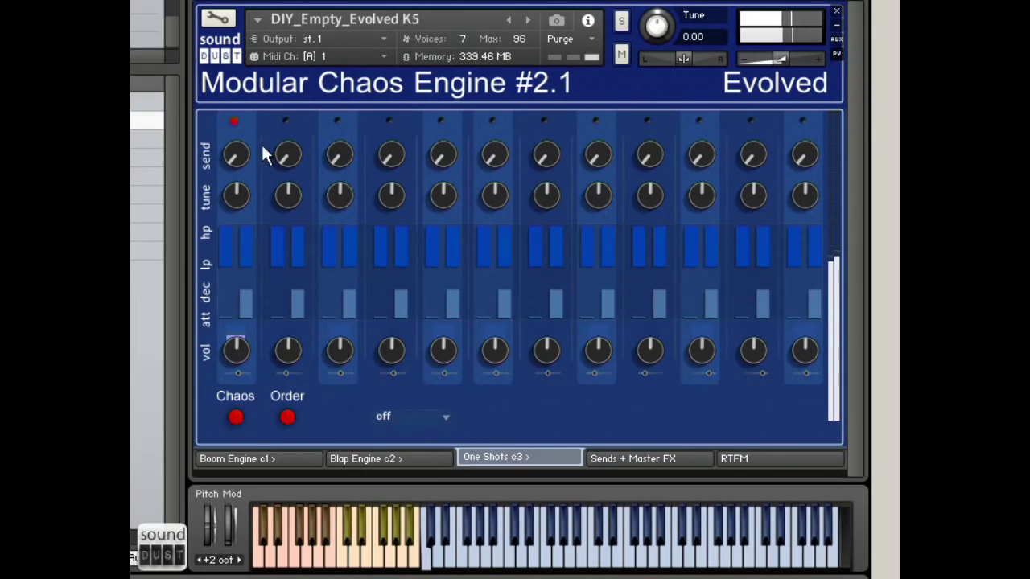
Set the one-shots' playing style to ruff and randomise all channel settings with Chaos.
click(443, 416)
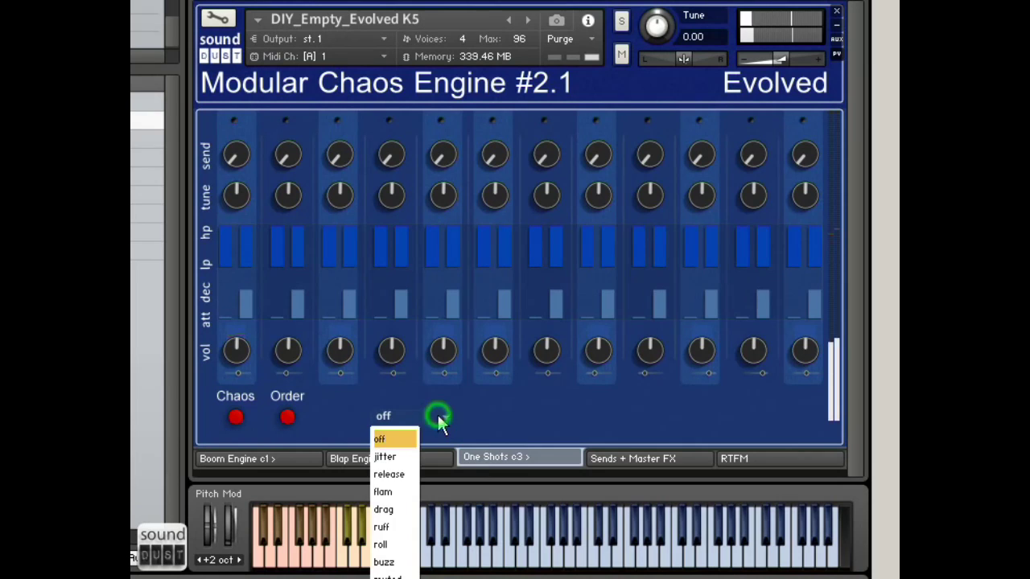
click(385, 527)
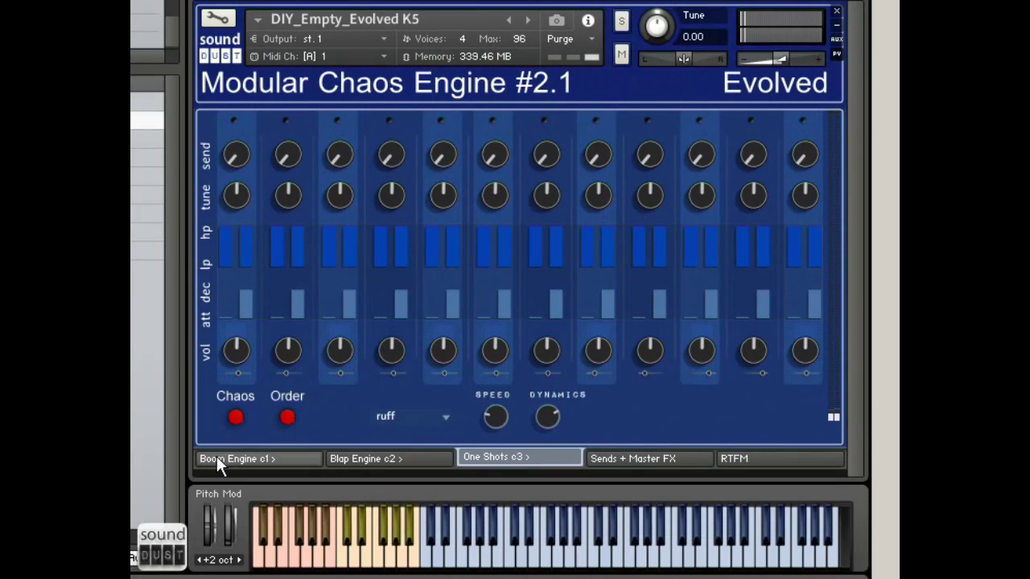
click(235, 417)
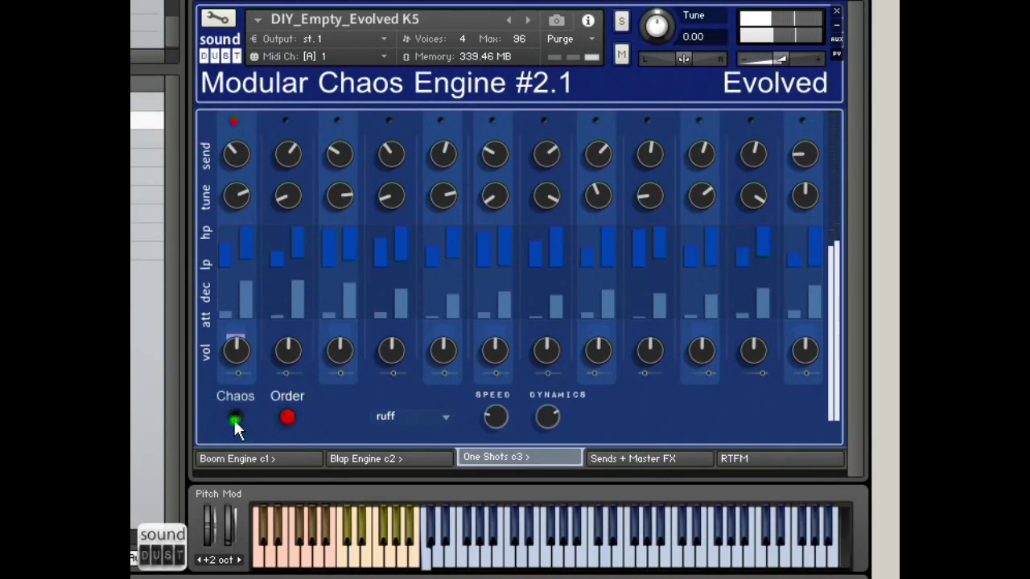
Randomise all one-shot channel settings several more times with Chaos, and reset them with Order.
click(235, 417)
click(235, 418)
click(234, 418)
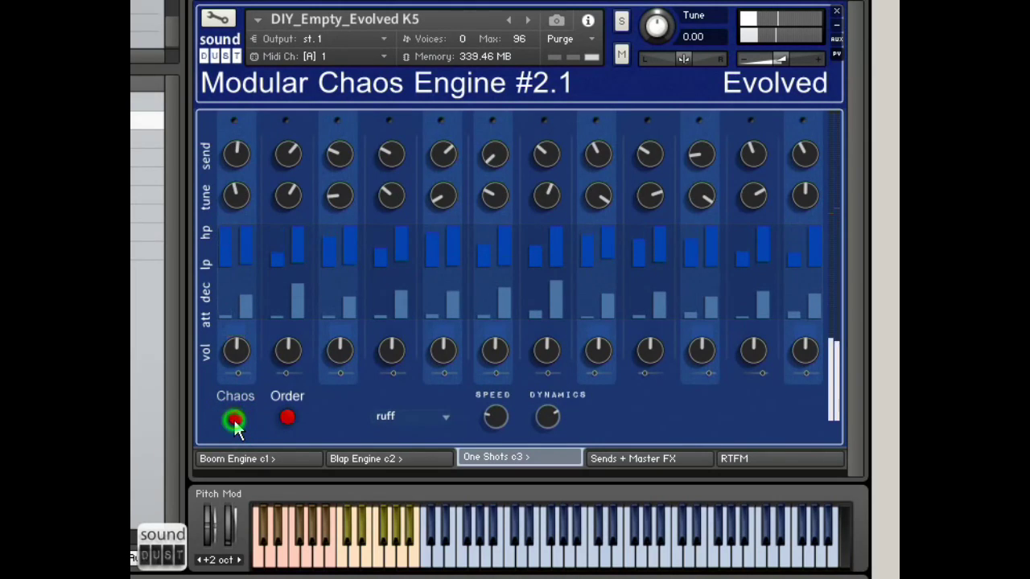
click(235, 418)
click(235, 418)
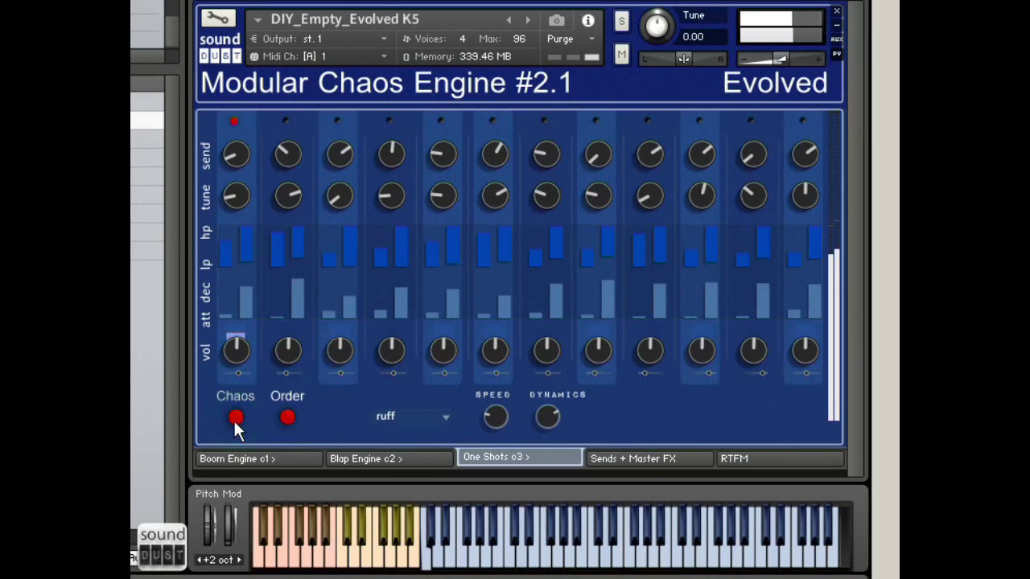
click(235, 418)
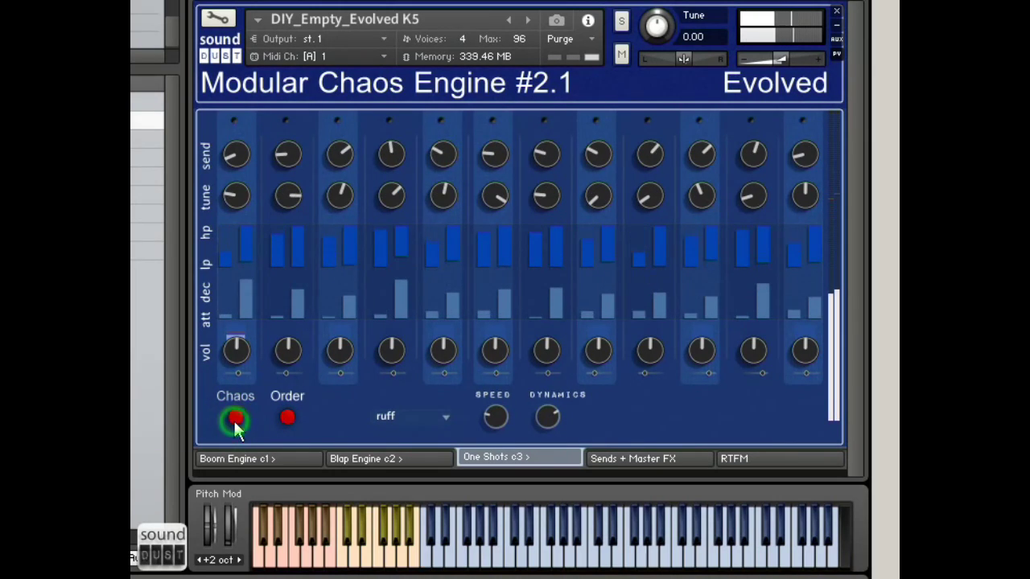
click(286, 417)
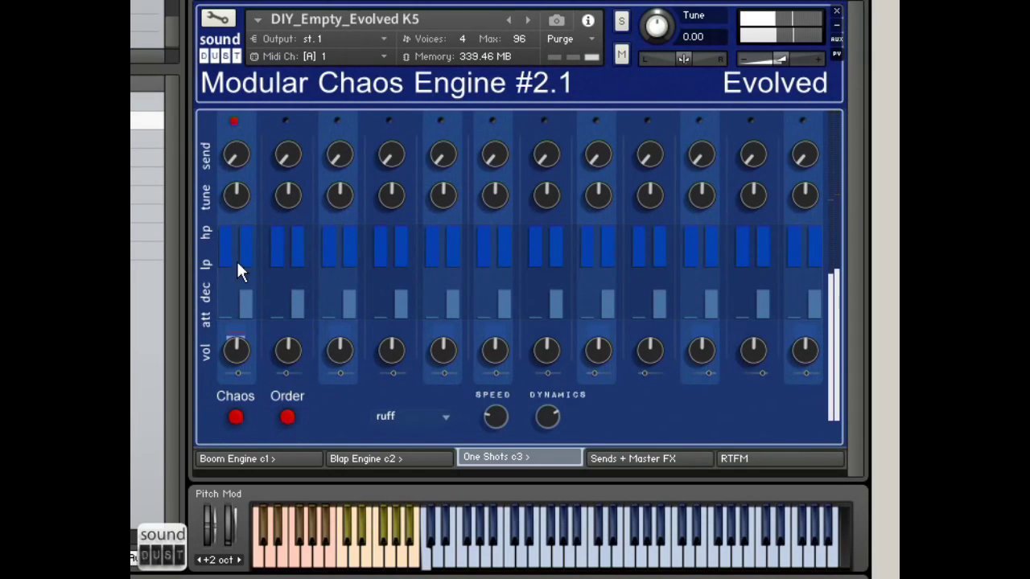
Adjust the first one-shot channel's filters, switching the hp master label back on and the lp master label off.
drag(248, 262, 216, 237)
click(223, 223)
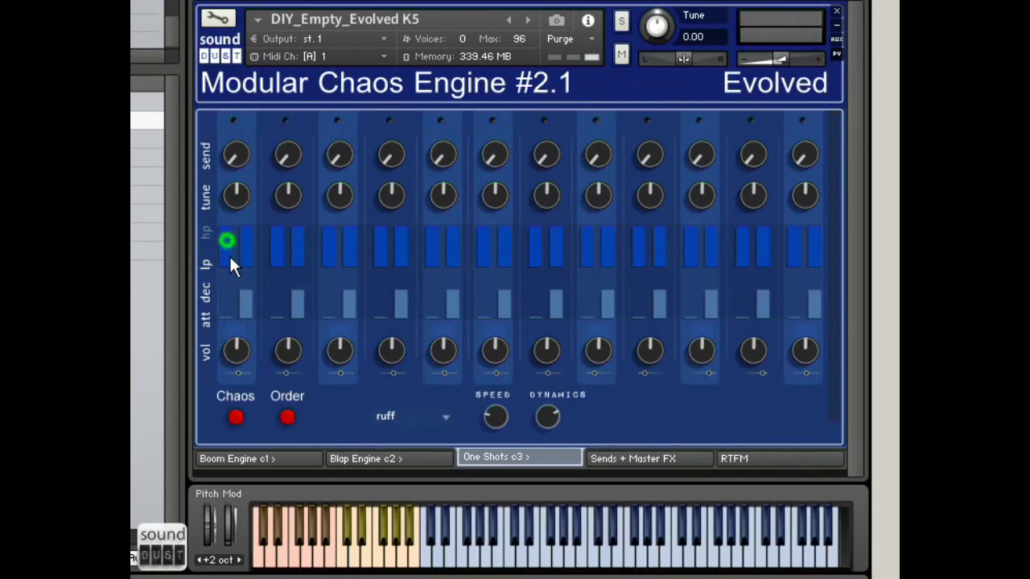
click(208, 231)
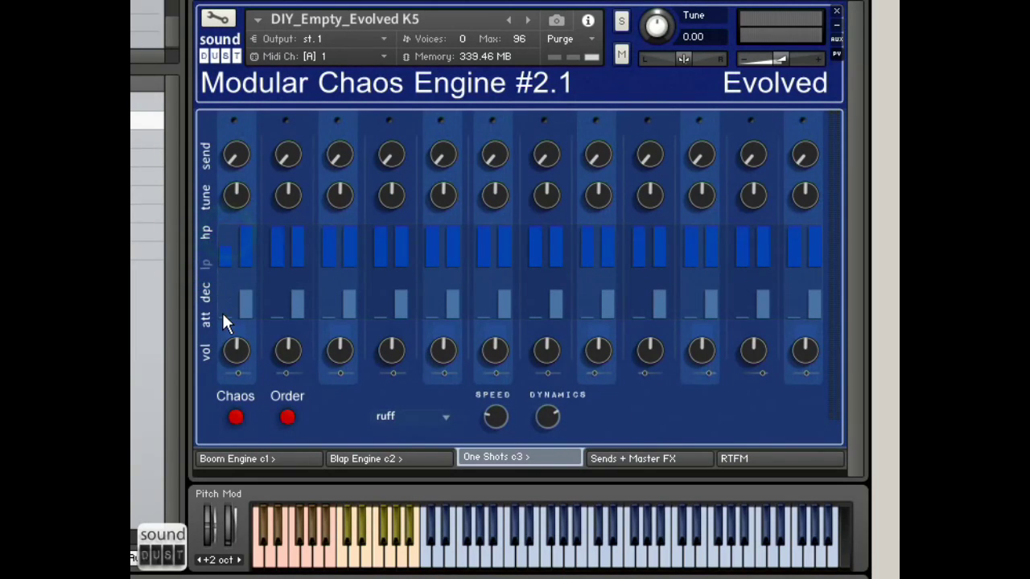
click(209, 261)
Randomise only the one-shot controls whose master labels are selected, and restore those controls to their defaults.
click(236, 401)
click(236, 418)
click(235, 417)
click(235, 418)
click(286, 419)
Adjust the decay and volume of all one-shot channels from the first channel's master controls, and shift its pan slightly left.
click(231, 306)
click(243, 293)
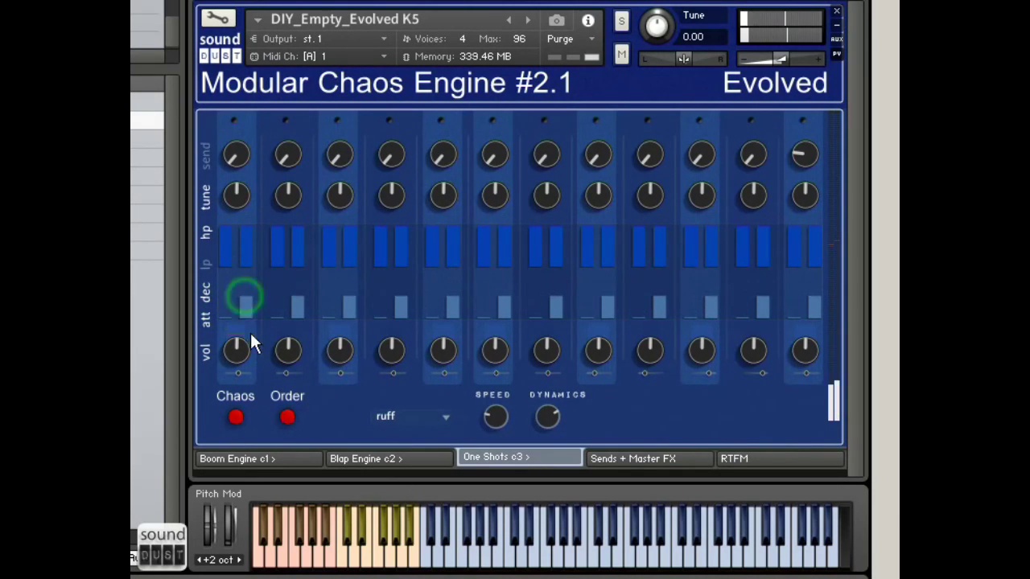
click(234, 348)
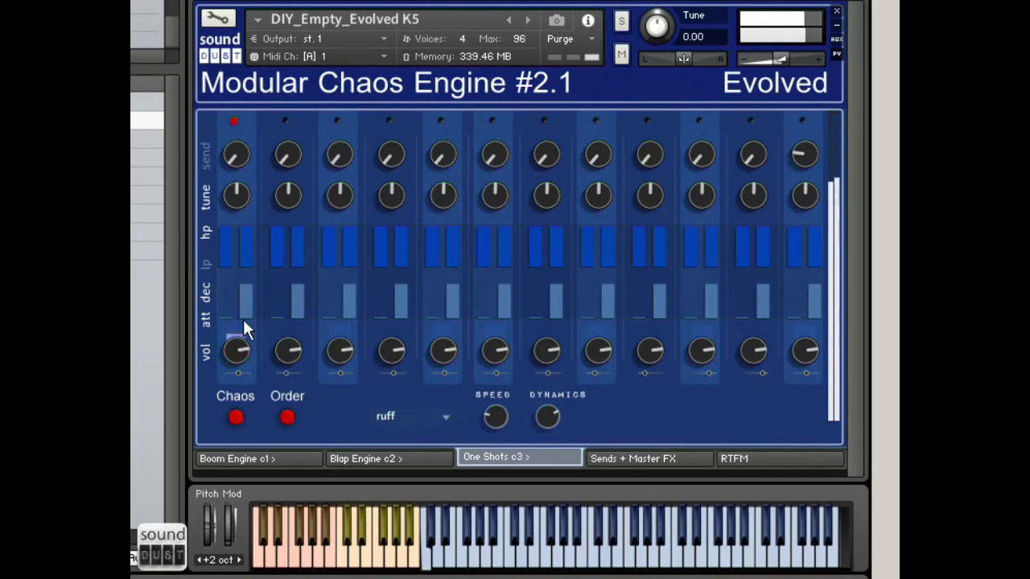
click(239, 372)
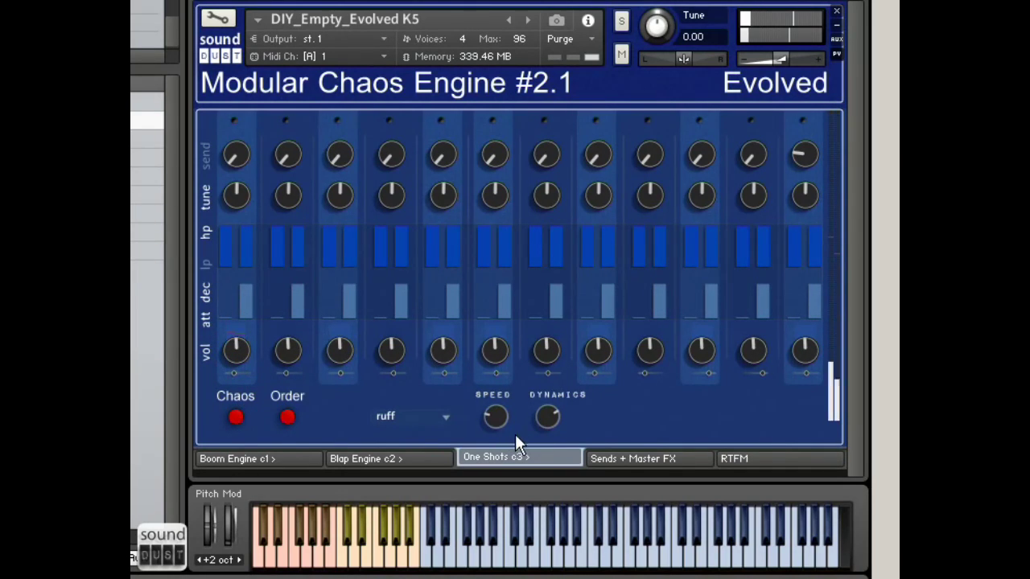
Try other one-shot playing styles such as drag, and set the style to off.
click(437, 416)
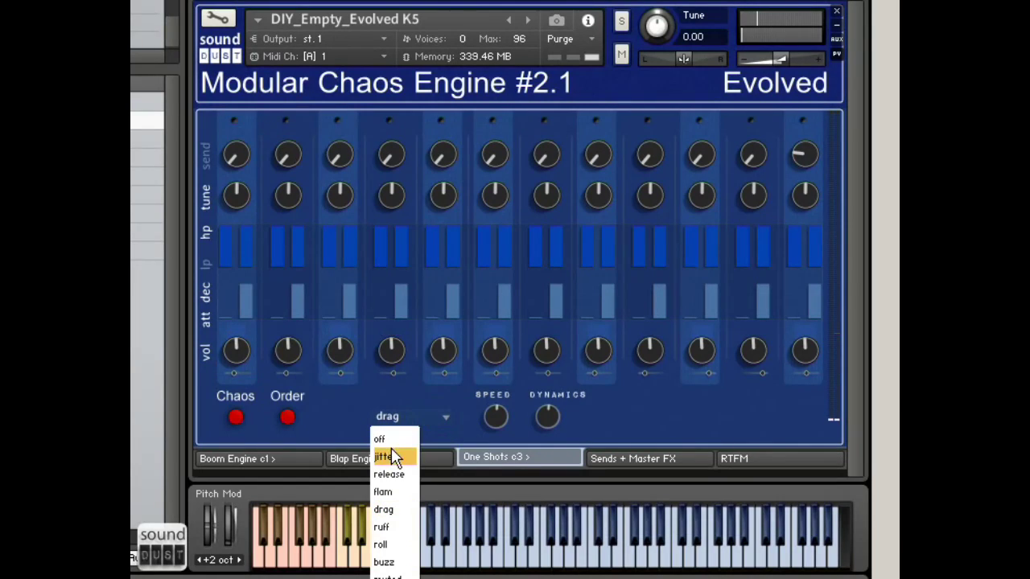
click(402, 544)
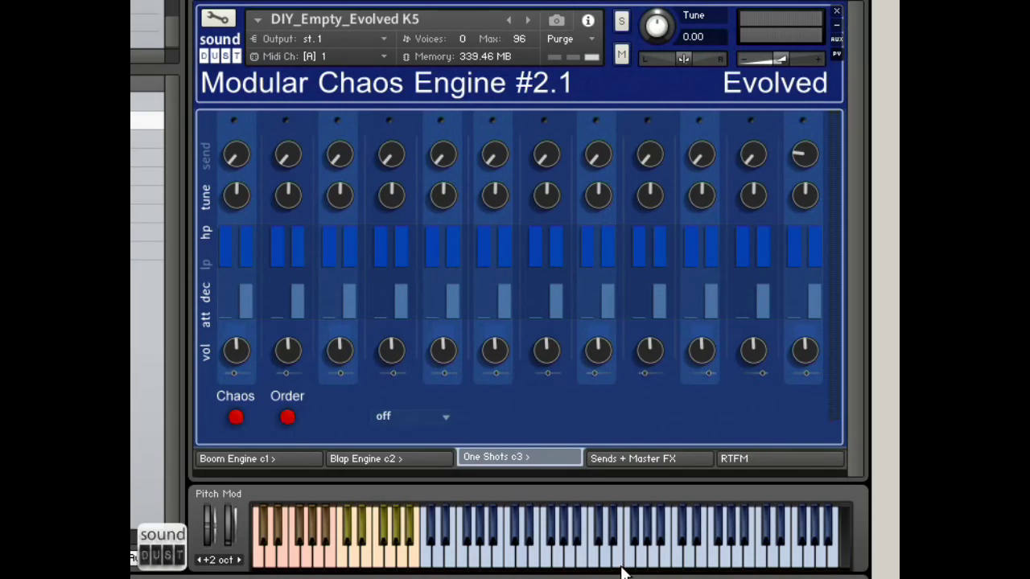
Open the Sends + Master FX page, set the transient master's attack to 57%, and toggle the transient master.
click(627, 463)
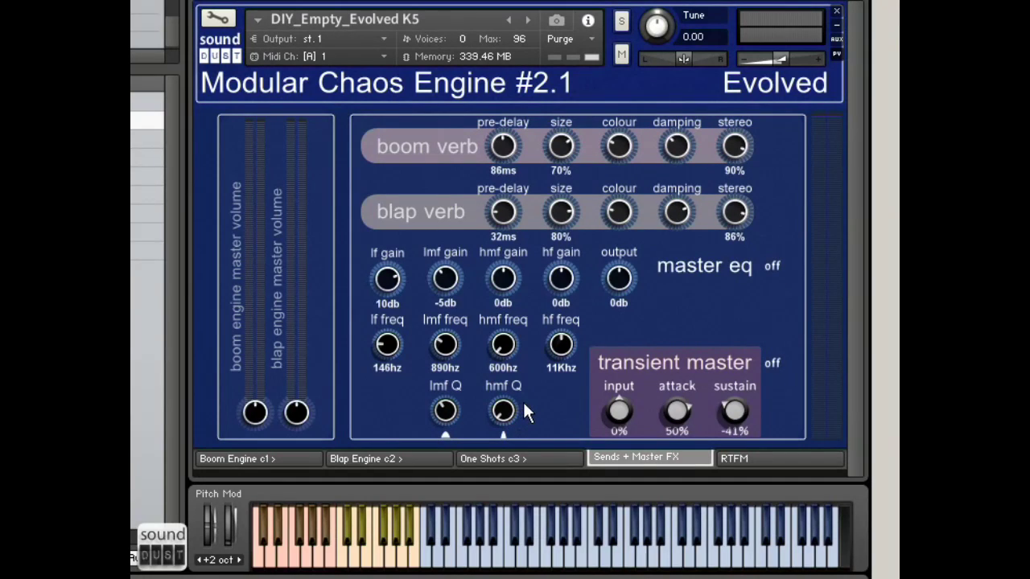
click(252, 412)
drag(682, 413, 696, 367)
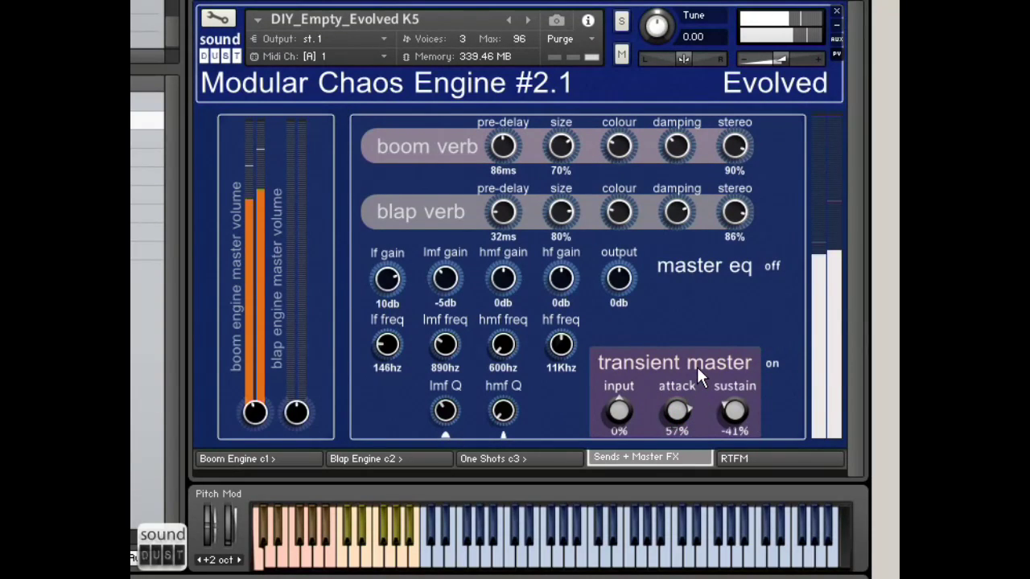
click(775, 363)
Review the built-in RTFM help pages for Boom, Blap and One Shots, and return to the Instructions page.
click(769, 457)
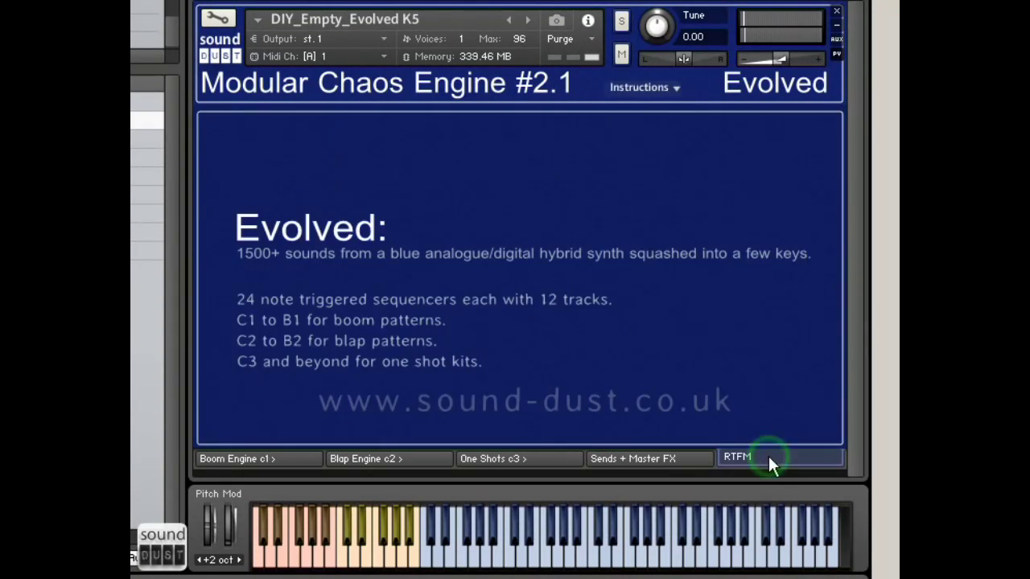
click(664, 84)
click(637, 131)
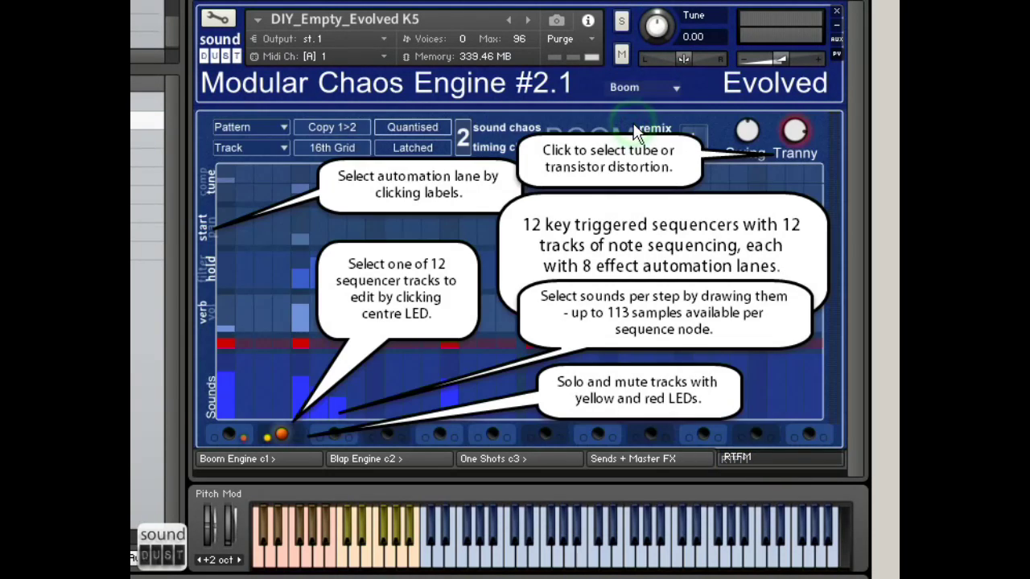
click(674, 87)
click(627, 142)
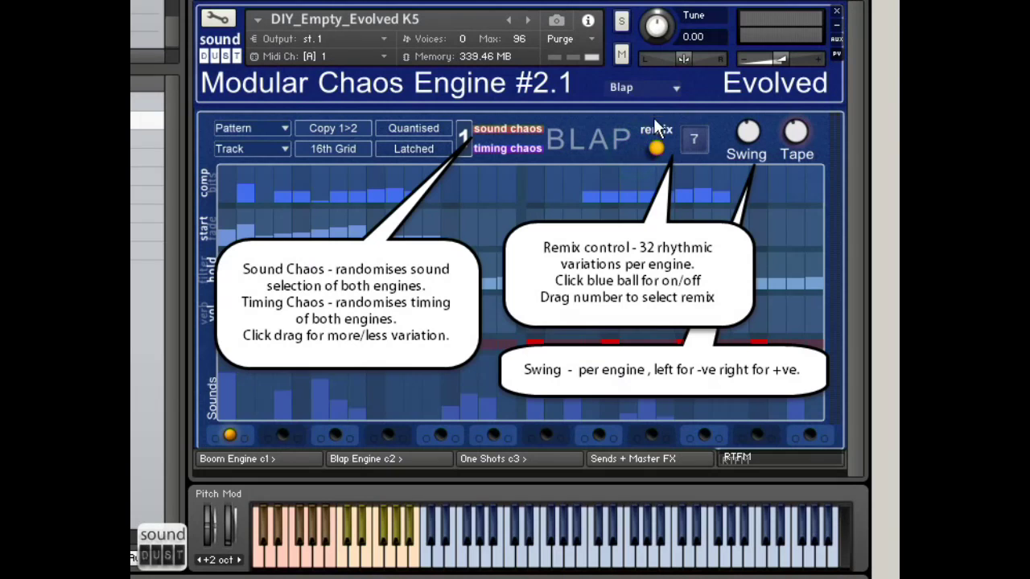
click(664, 89)
click(644, 163)
click(664, 84)
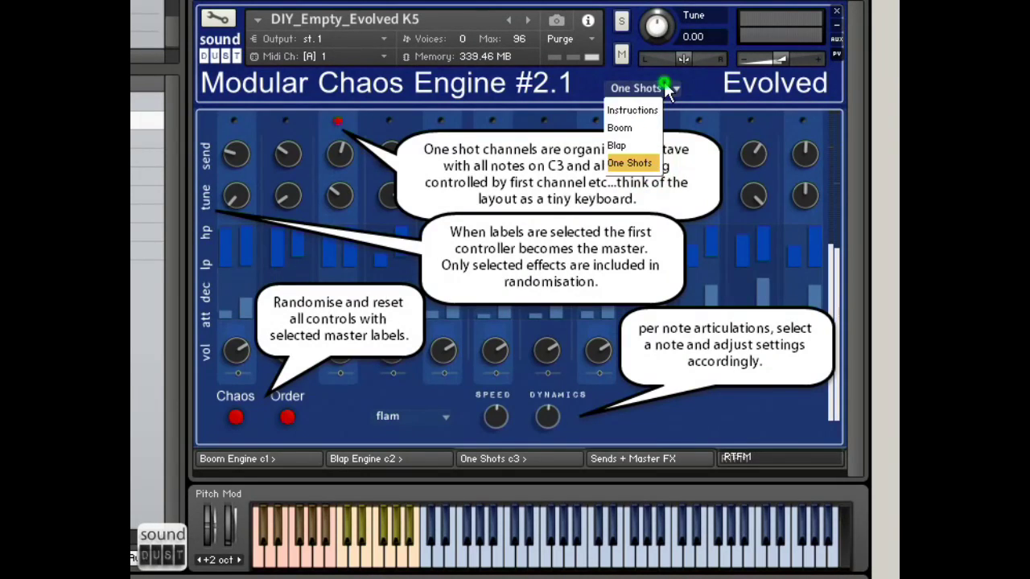
click(632, 110)
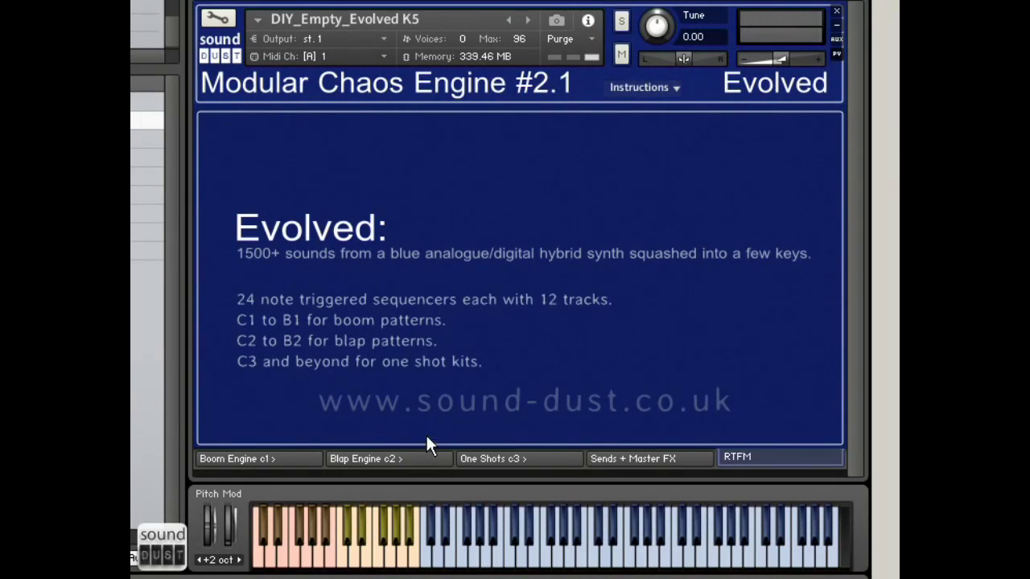
View the Blap Engine page and return to the Boom Engine page.
click(381, 458)
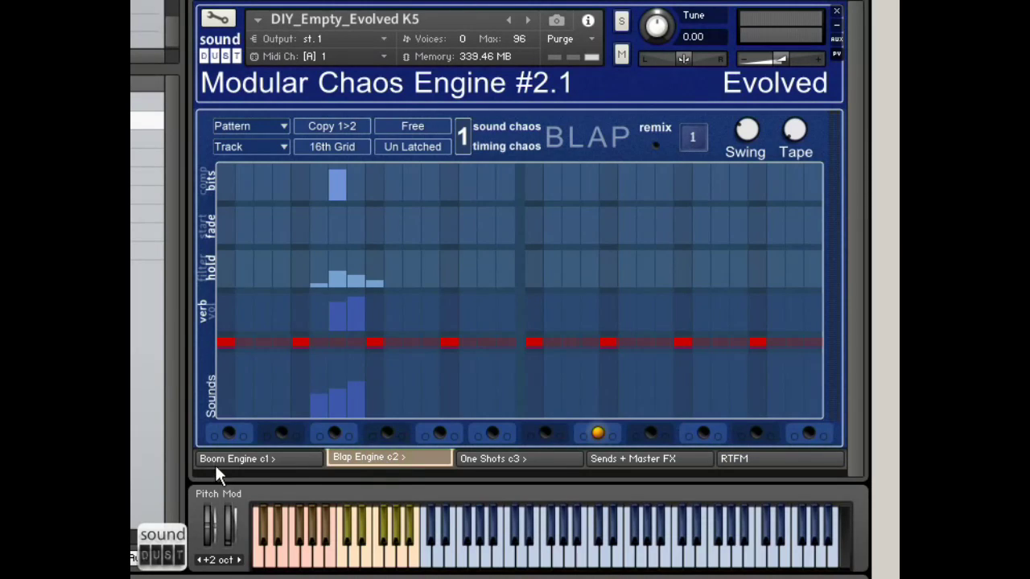
click(245, 463)
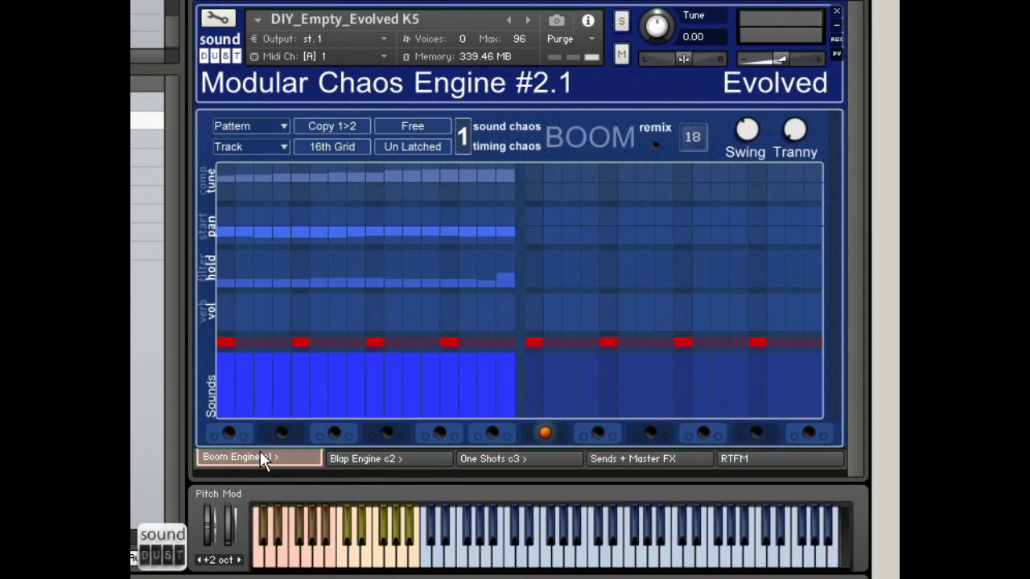